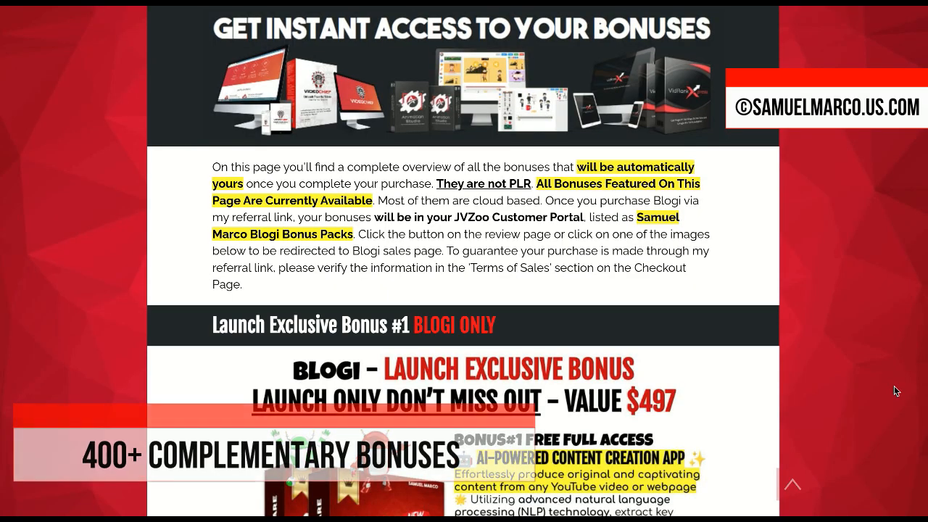
# Step: Scroll the bonus page from Bonus #1 down to Bonus #36, the $497 Facebook & Instagram traffic app
pyautogui.scroll(-9, 891, 418)
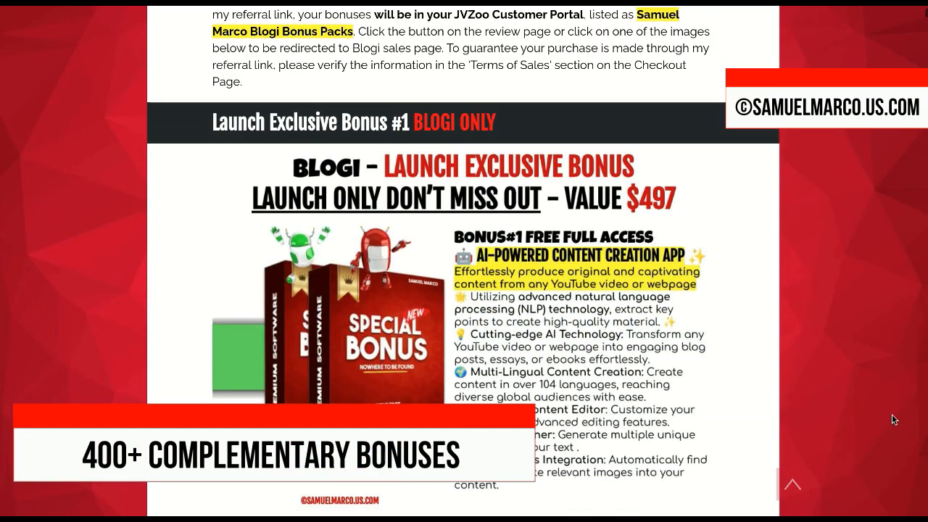
pyautogui.scroll(-15, 893, 419)
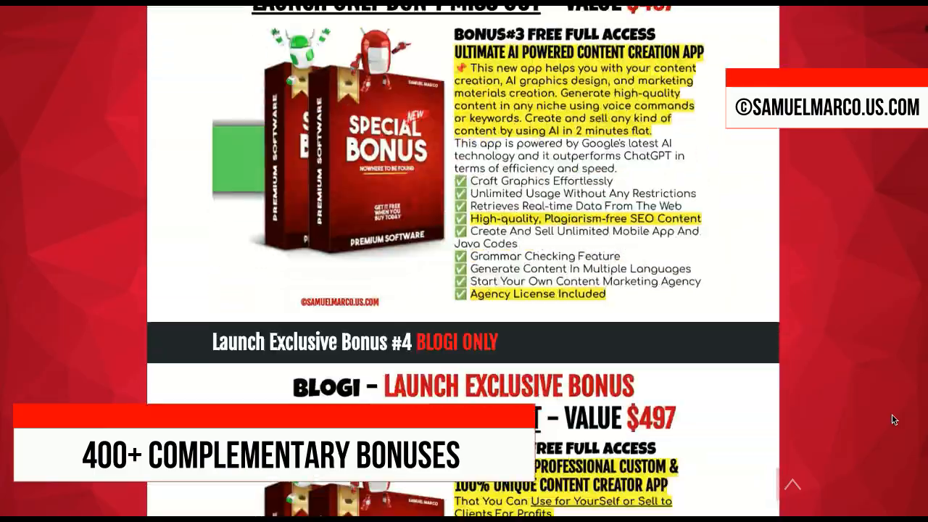
pyautogui.scroll(-20, 893, 419)
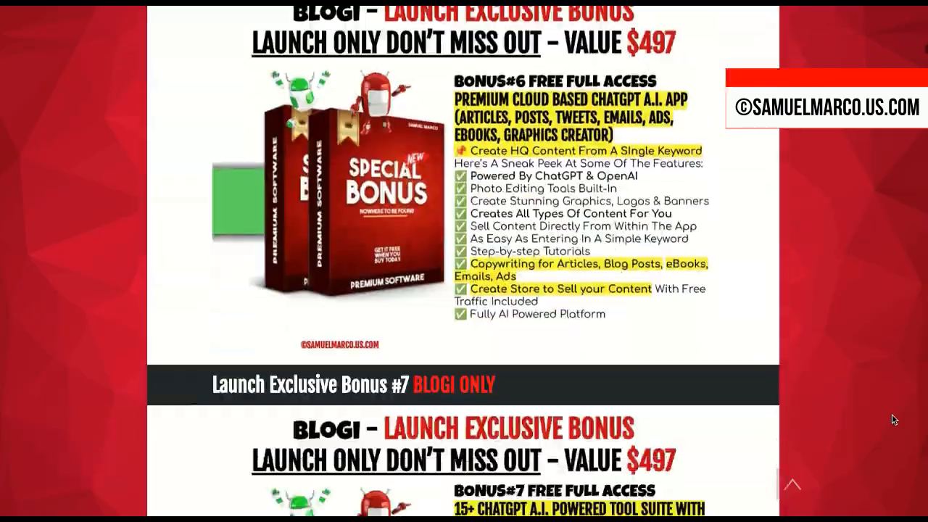
pyautogui.scroll(-20, 893, 417)
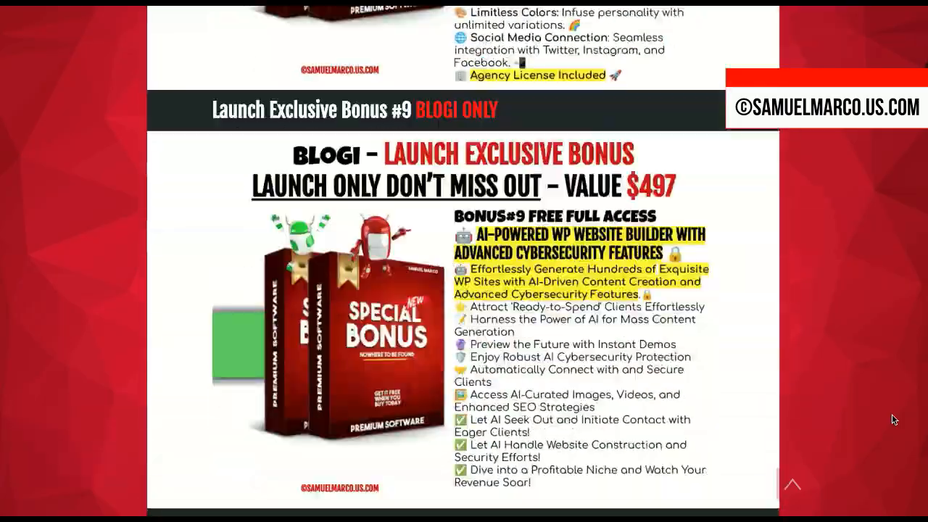
pyautogui.scroll(-20, 893, 419)
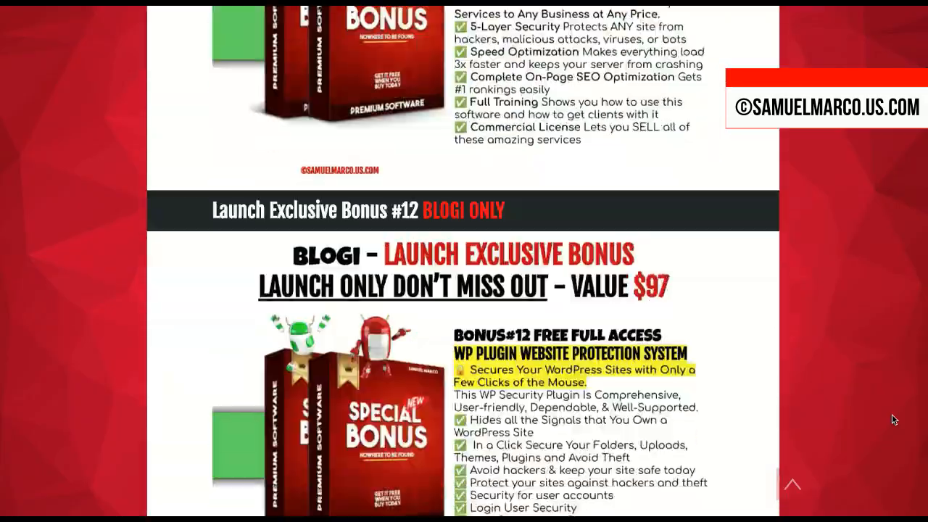
pyautogui.scroll(-20, 894, 419)
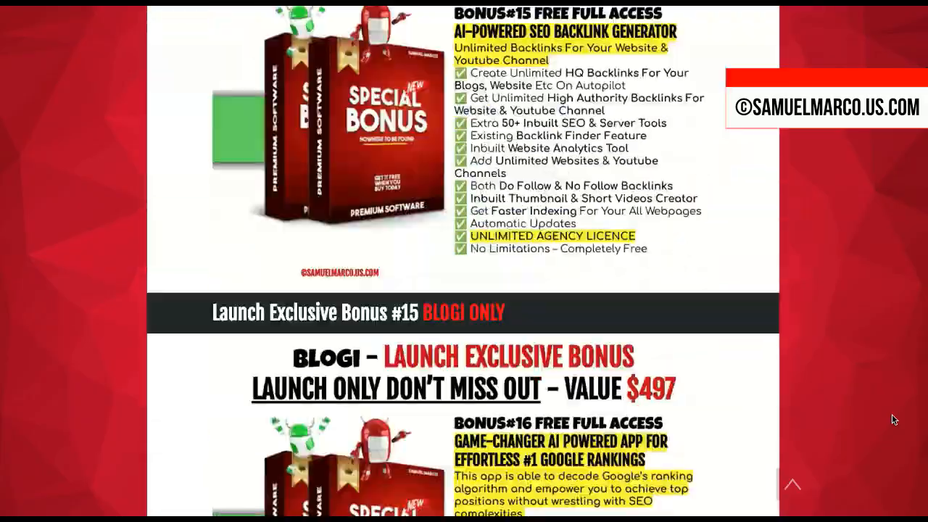
pyautogui.scroll(-20, 894, 419)
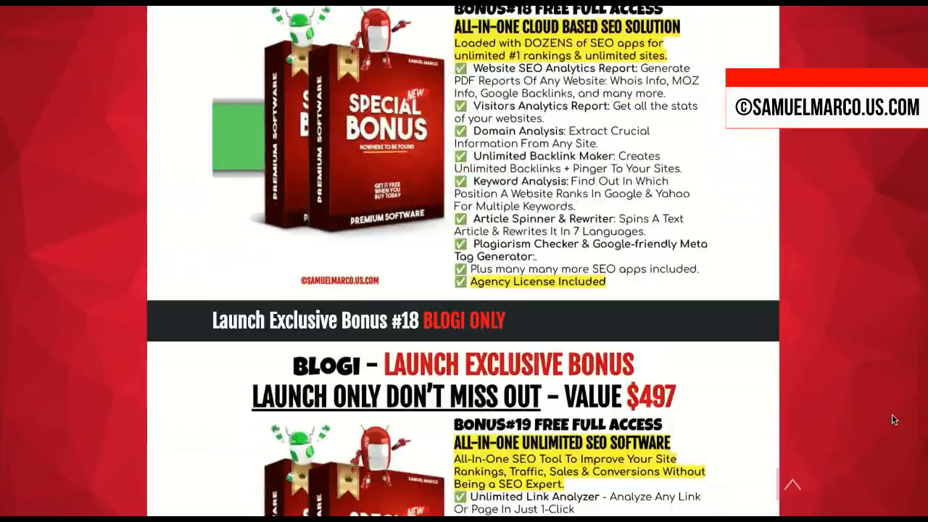
pyautogui.scroll(-20, 892, 419)
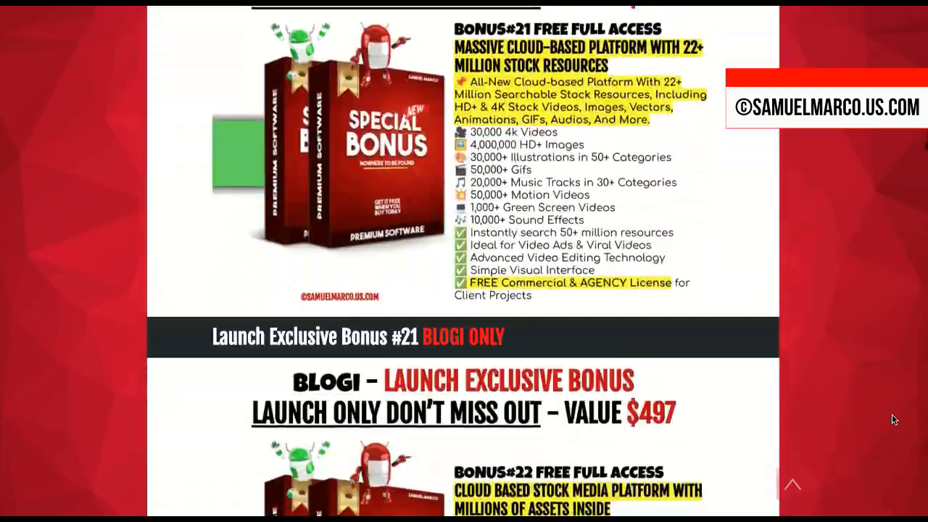
pyautogui.scroll(-20, 893, 419)
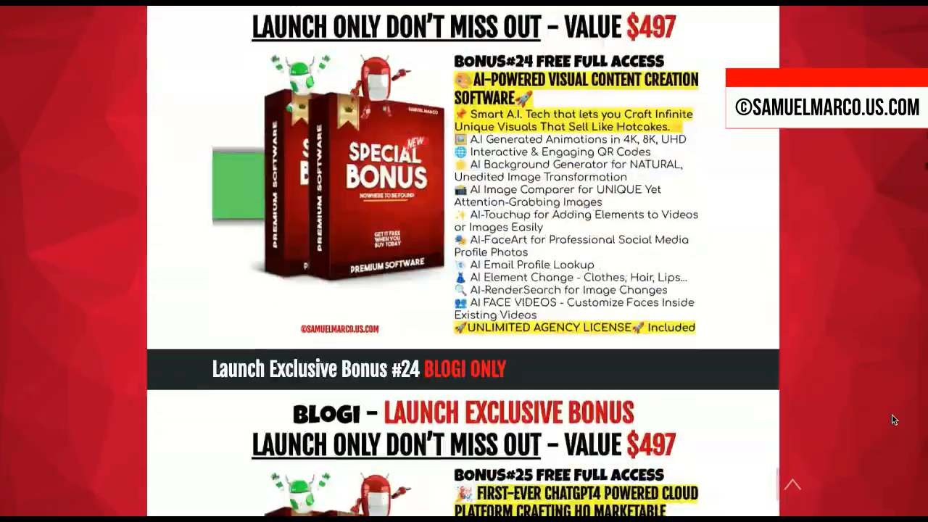
pyautogui.scroll(-20, 893, 419)
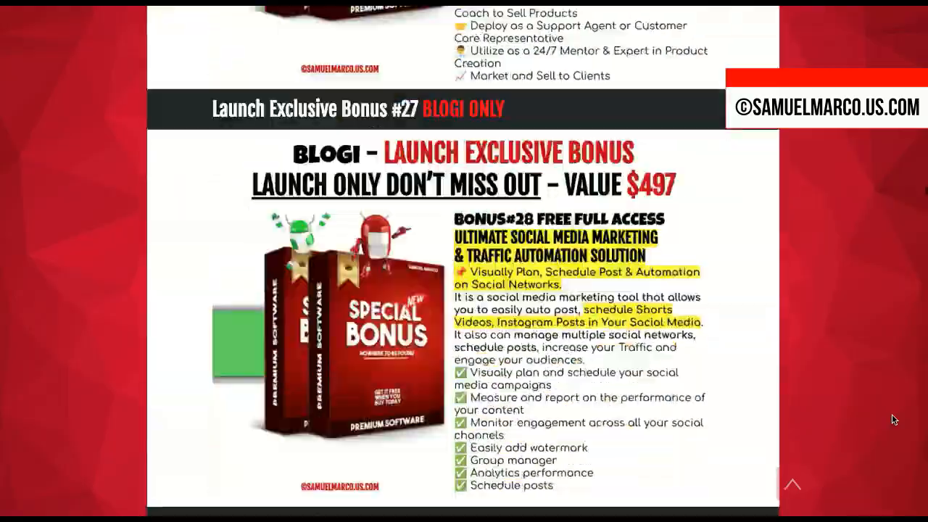
pyautogui.scroll(-20, 894, 419)
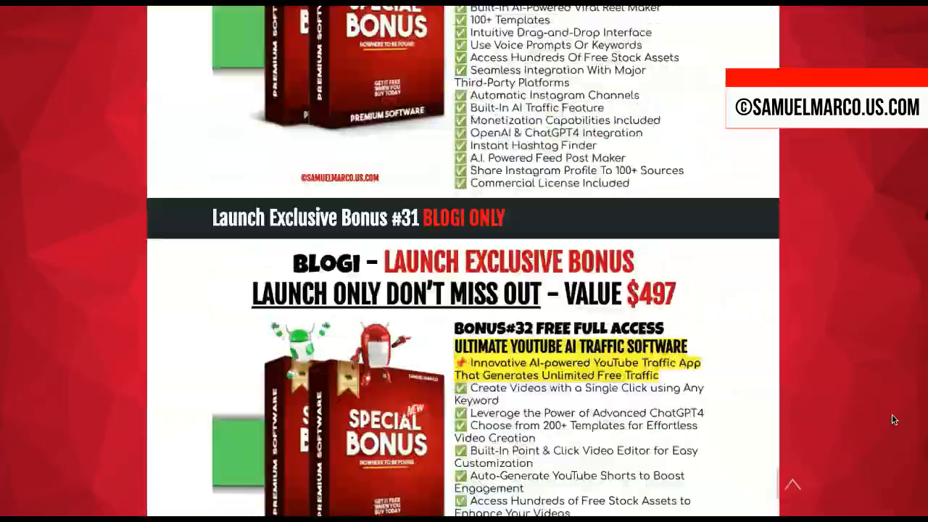
pyautogui.scroll(-20, 894, 418)
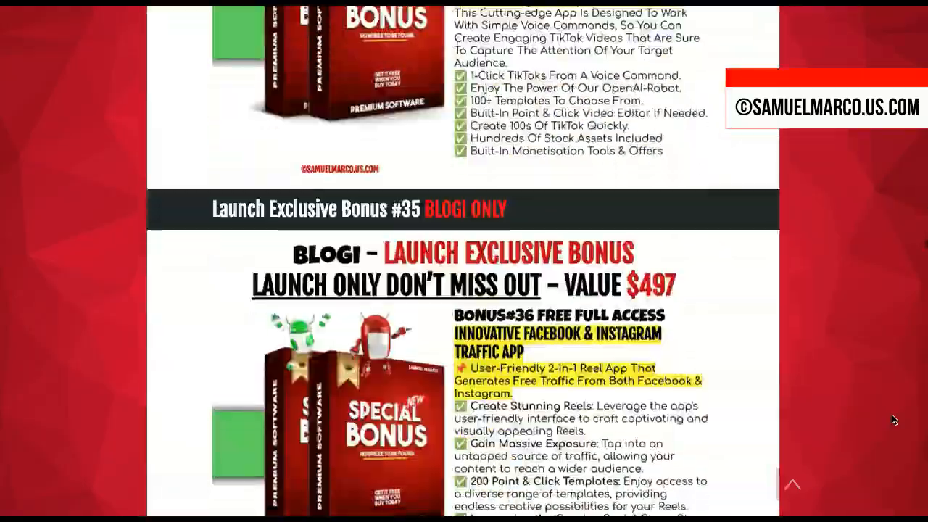
# Step: Scroll past the NoWhere To Be Found packs, through Bonus Pack #34, toward the footer
pyautogui.scroll(-20, 894, 419)
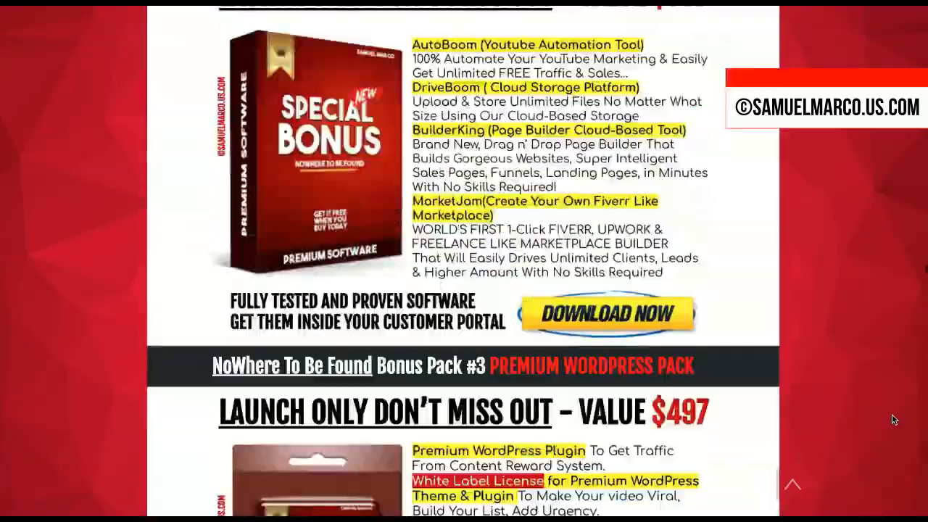
pyautogui.scroll(-20, 894, 419)
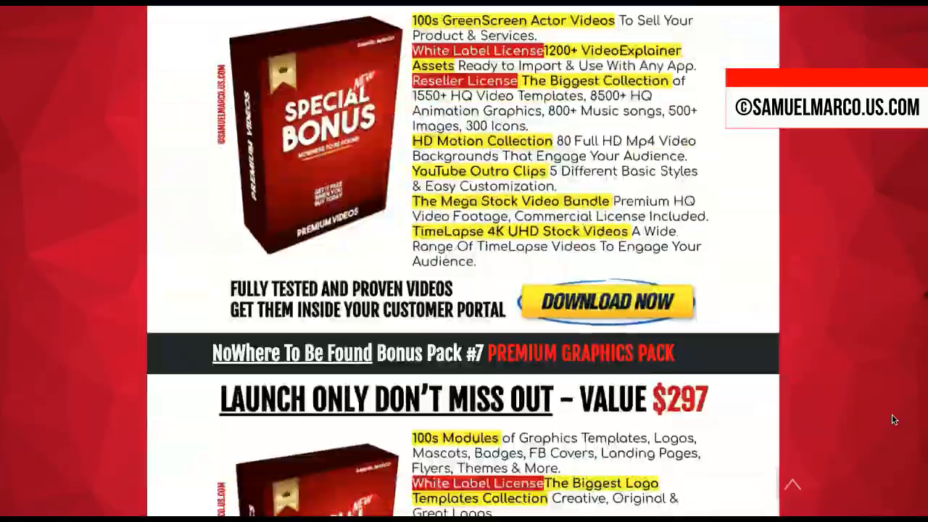
pyautogui.scroll(-20, 894, 419)
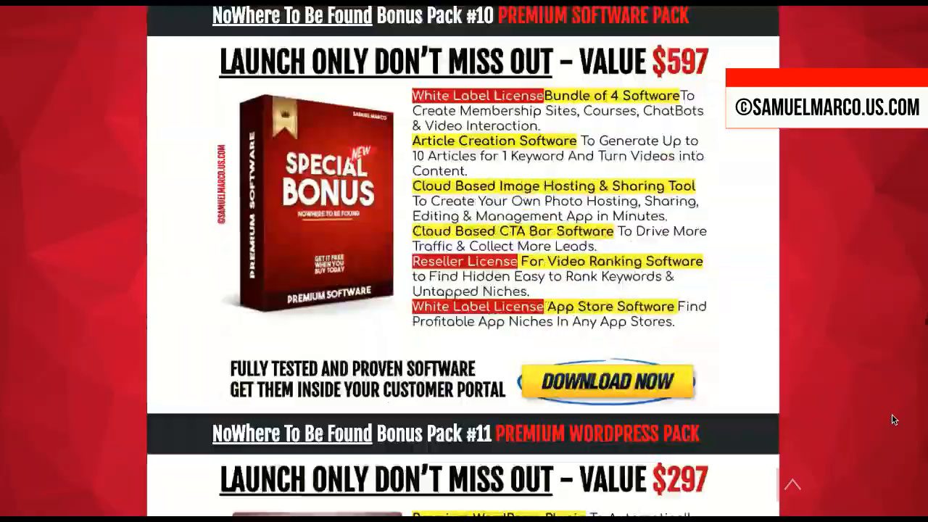
pyautogui.scroll(-20, 891, 418)
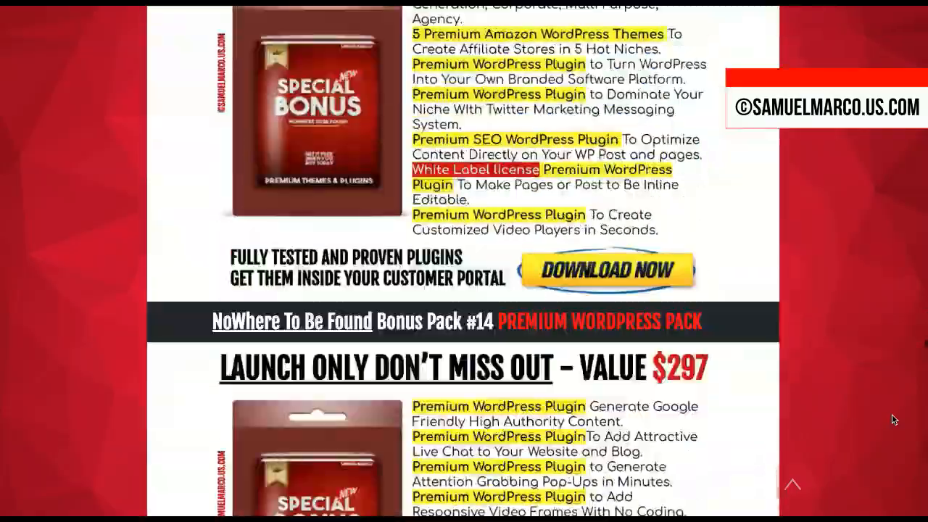
pyautogui.scroll(-20, 894, 418)
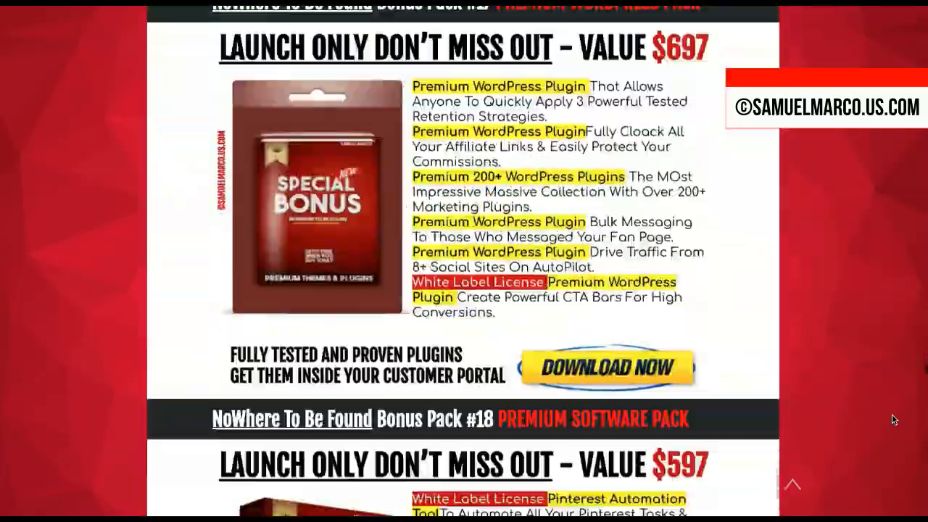
pyautogui.scroll(-20, 894, 419)
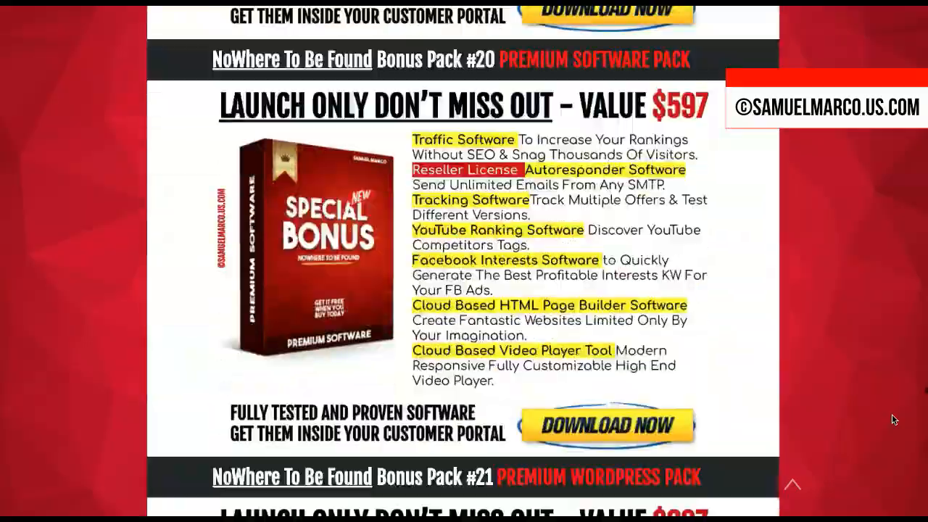
pyautogui.scroll(-20, 894, 419)
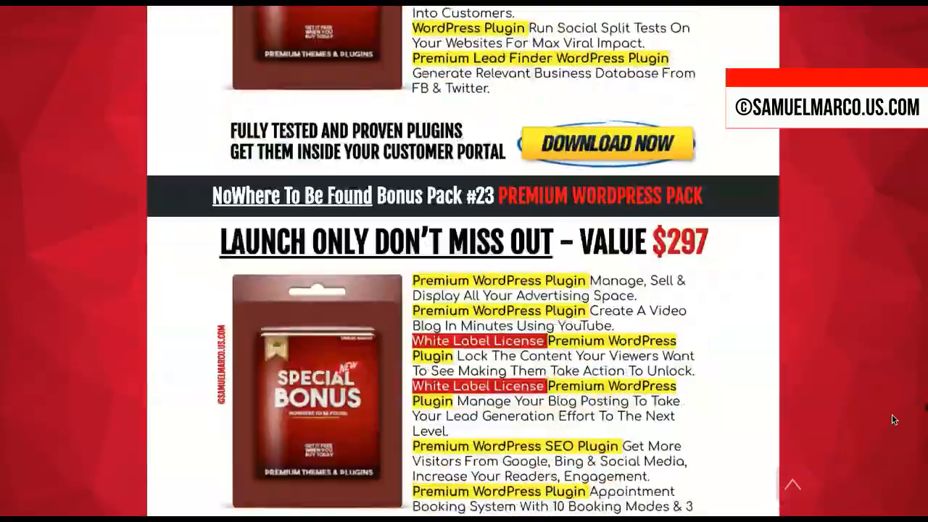
pyautogui.scroll(-20, 893, 418)
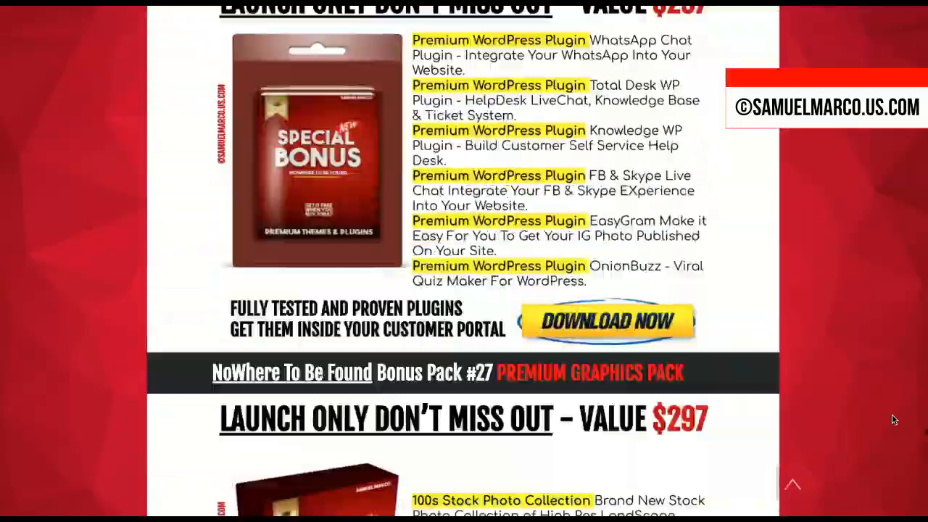
pyautogui.scroll(-20, 892, 419)
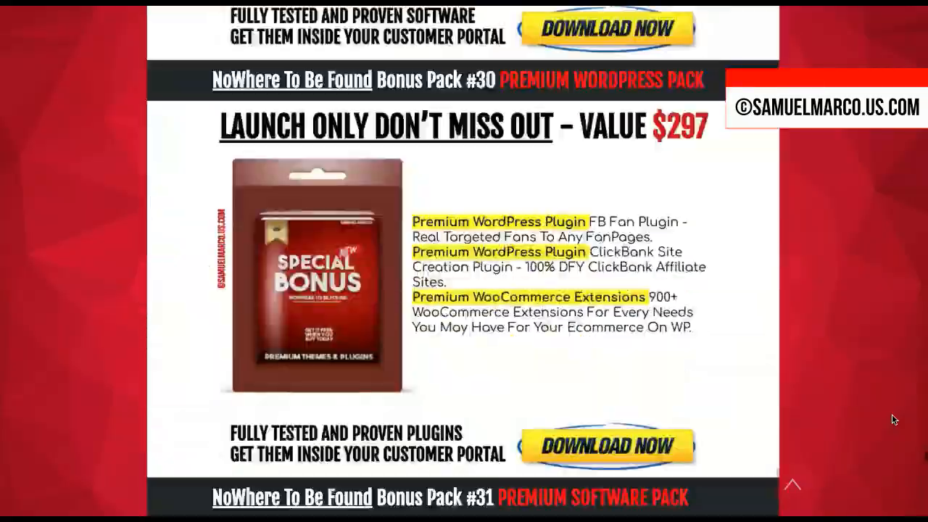
pyautogui.scroll(-20, 893, 420)
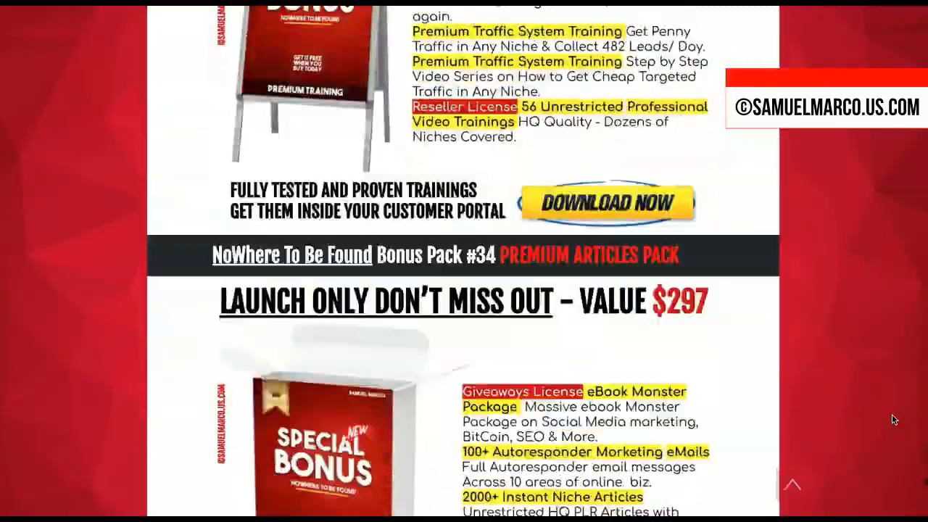
pyautogui.scroll(-15, 893, 418)
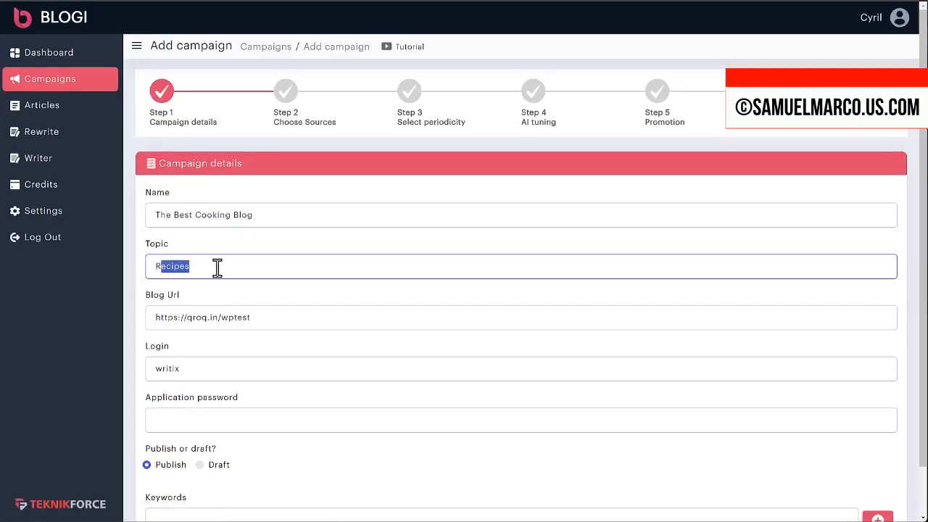
# Step: Check the Recipes topic, blog URL, login and WordPress application password in the campaign details
pyautogui.click(217, 265)
pyautogui.moveTo(171, 318)
pyautogui.mouseDown()
pyautogui.moveTo(279, 324)
pyautogui.moveTo(158, 319)
pyautogui.mouseUp()
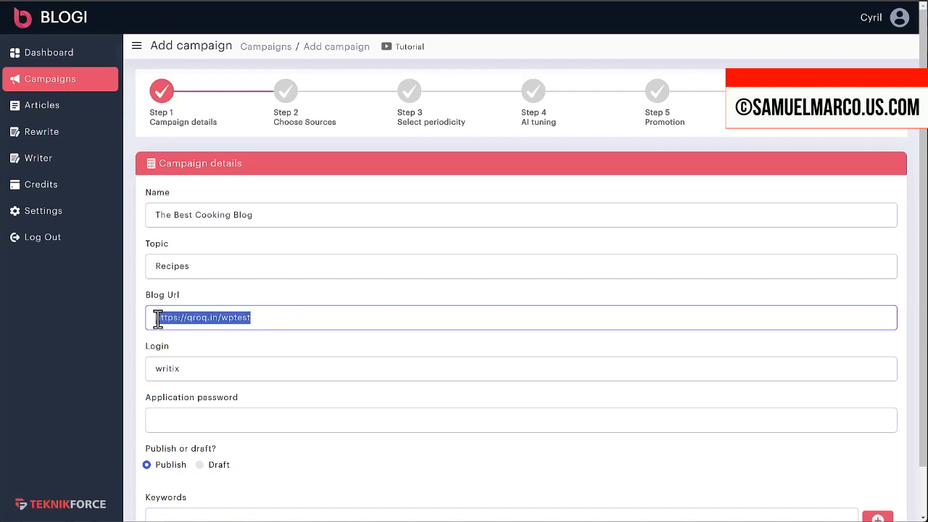
pyautogui.click(172, 368)
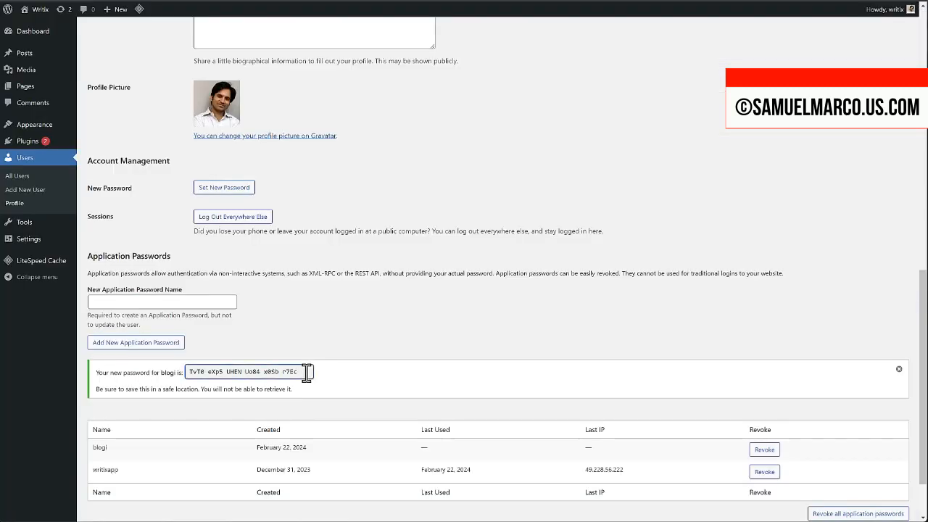
pyautogui.moveTo(306, 372); pyautogui.dragTo(130, 375)
pyautogui.scroll(-1, 321, 377)
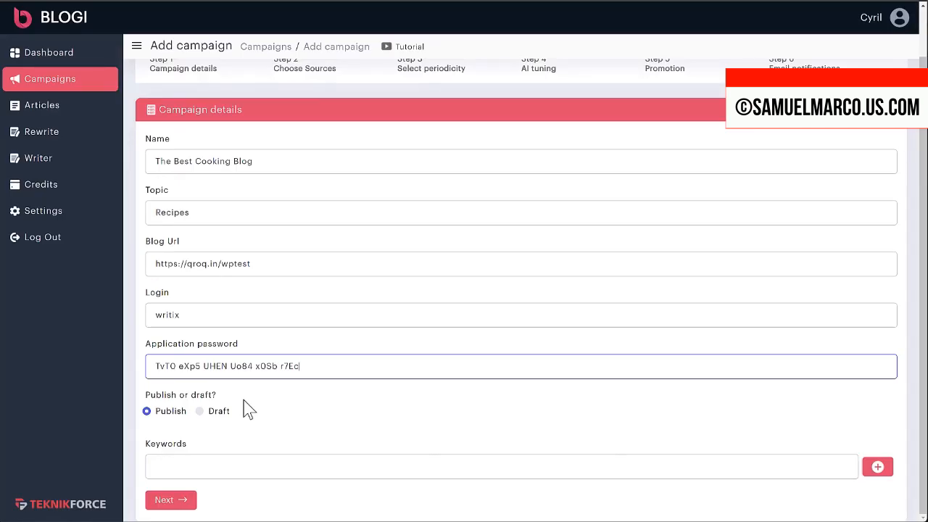
pyautogui.scroll(1, 250, 402)
pyautogui.scroll(-1, 255, 398)
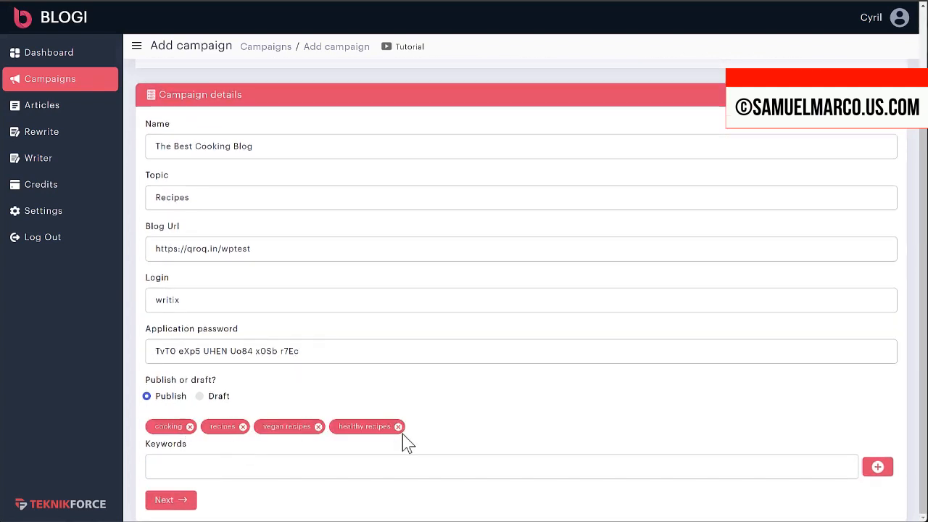
# Step: Add the chosen article as a source, schedule MON,THU, and keep OpenAI GPT-3.5 as model
pyautogui.click(164, 508)
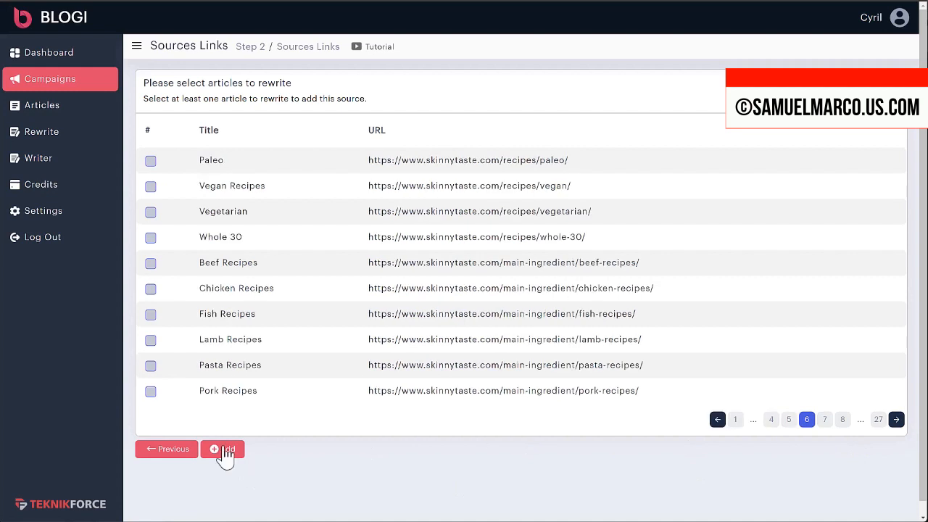
pyautogui.click(222, 450)
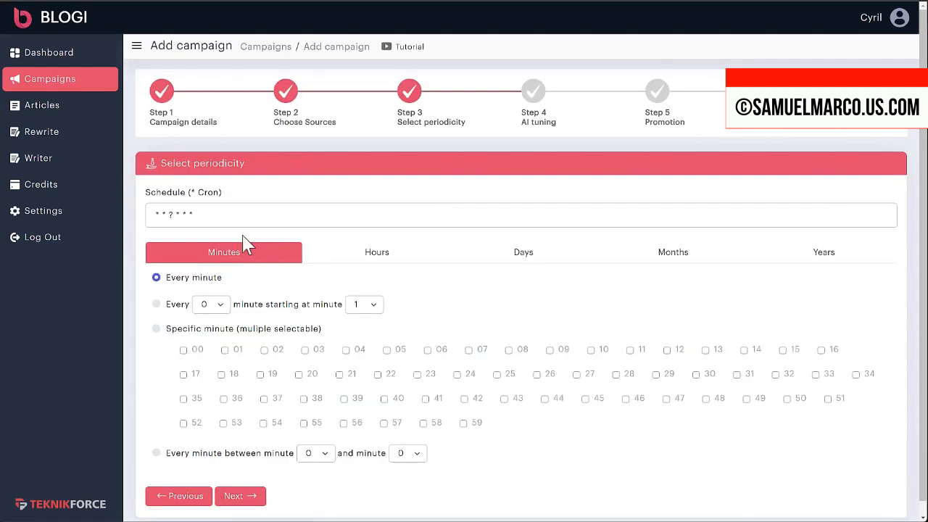
pyautogui.click(365, 257)
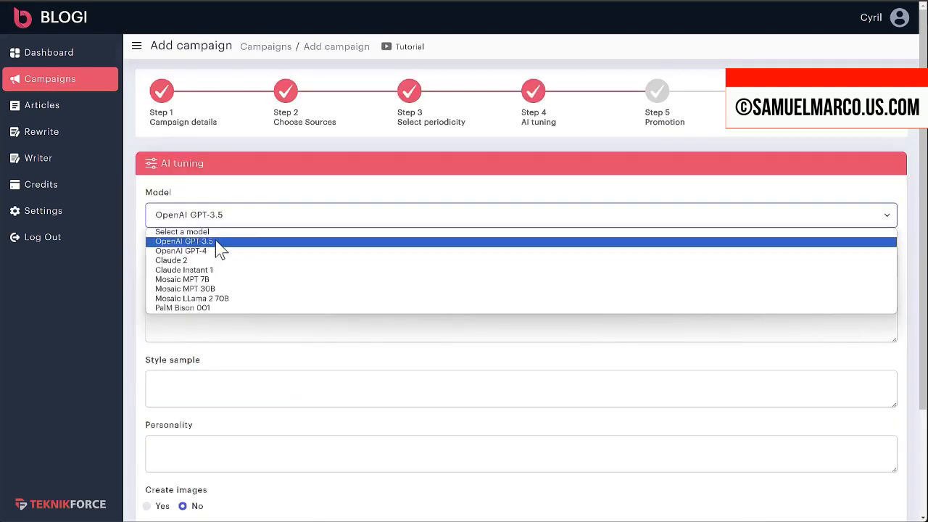
pyautogui.click(216, 242)
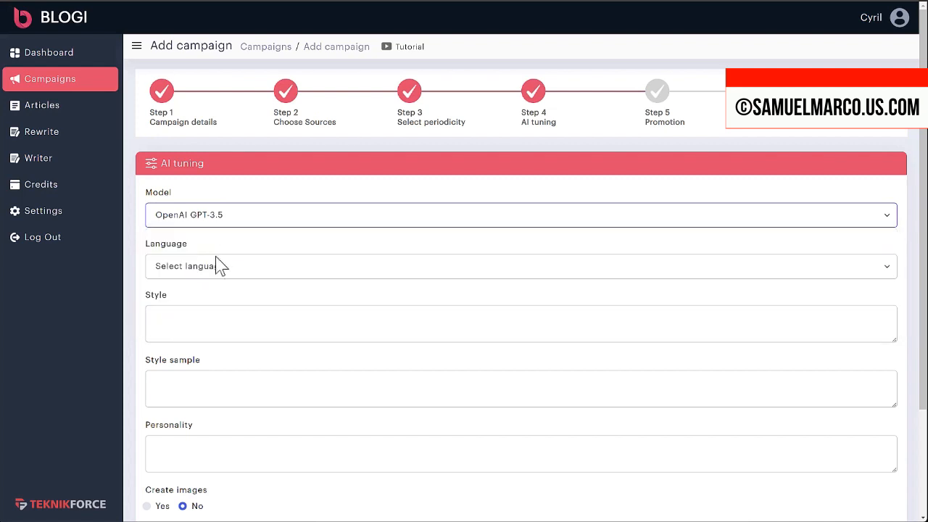
# Step: Set the article language to English
pyautogui.scroll(-1, 240, 290)
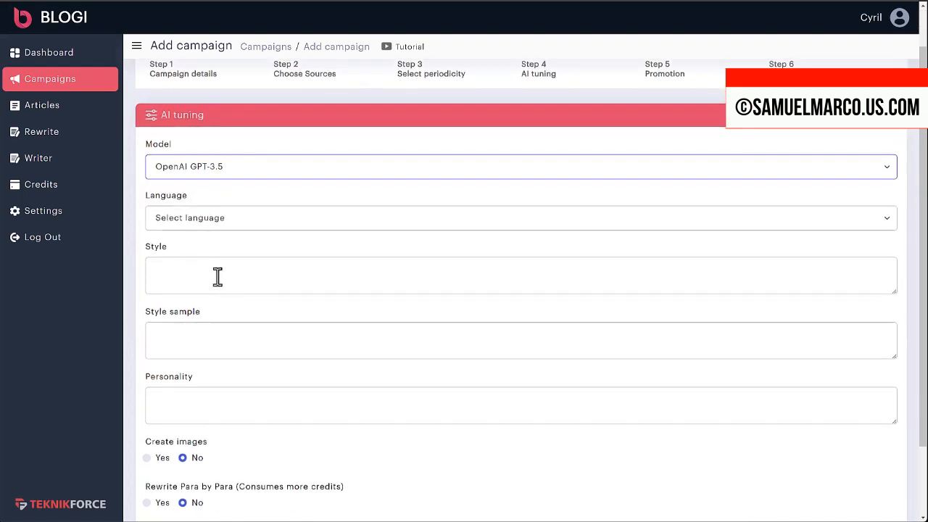
pyautogui.scroll(-2, 229, 229)
pyautogui.click(234, 135)
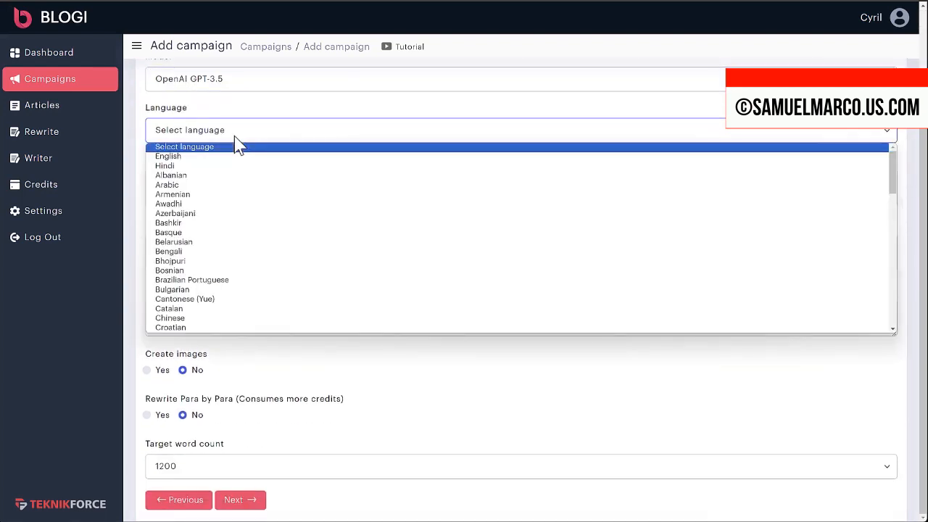
pyautogui.scroll(-10, 239, 290)
pyautogui.scroll(10, 238, 290)
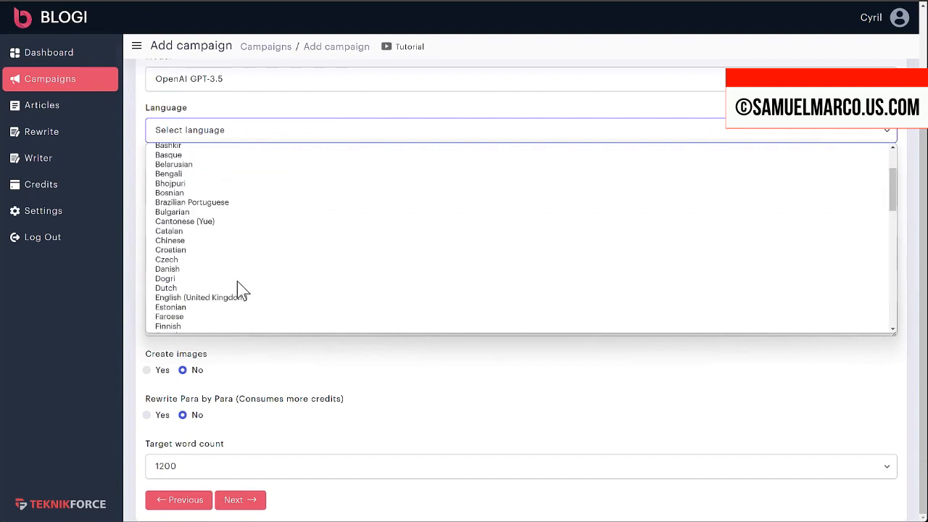
pyautogui.click(250, 156)
# Step: Set the personality to 'The author is a 35 year old chef.' and continue to Promotion
pyautogui.click(315, 319)
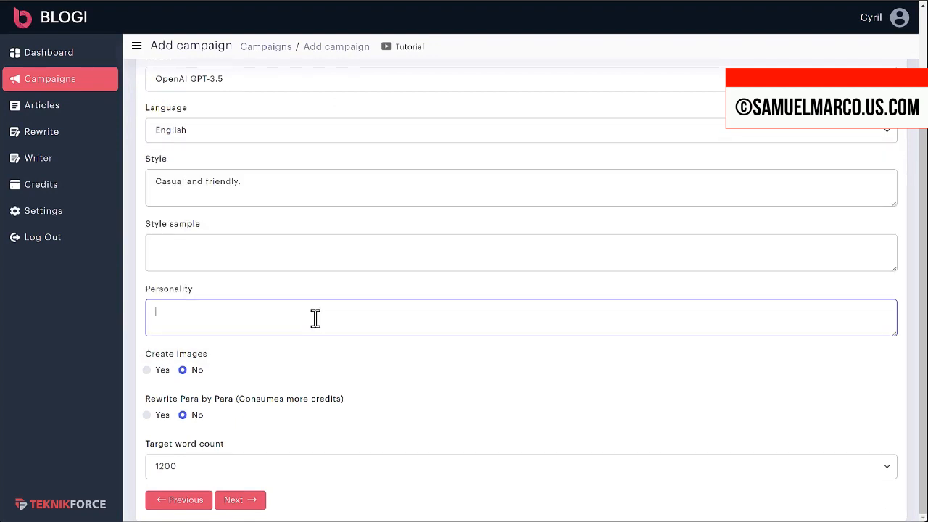
pyautogui.write('The author is a 35 year old scientist.')
pyautogui.doubleClick(312, 317)
pyautogui.write('chef.')
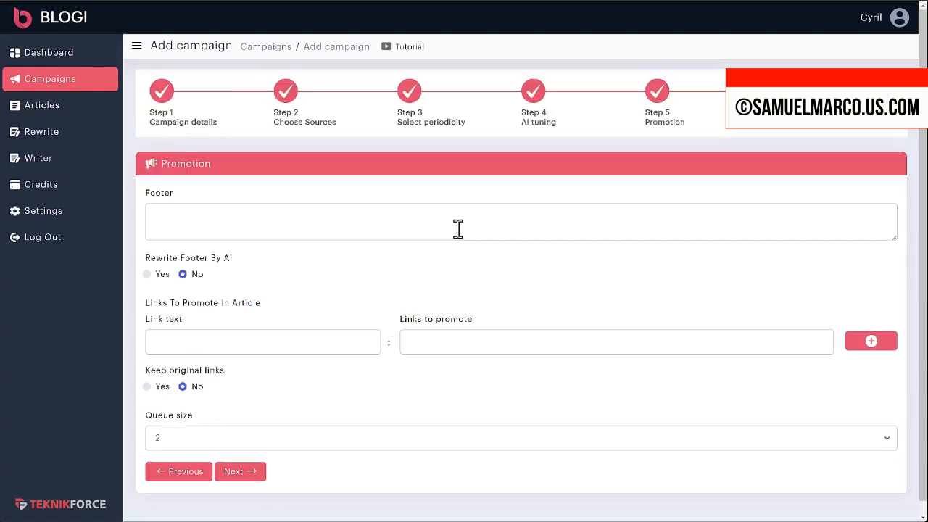
pyautogui.click(458, 229)
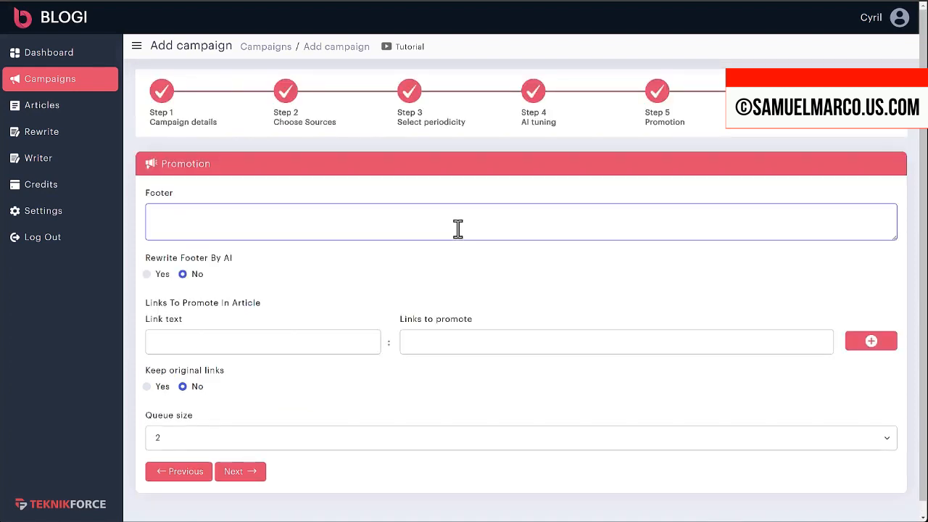
# Step: Set Rewrite Footer By AI to Yes and continue to Email notifications
pyautogui.click(254, 342)
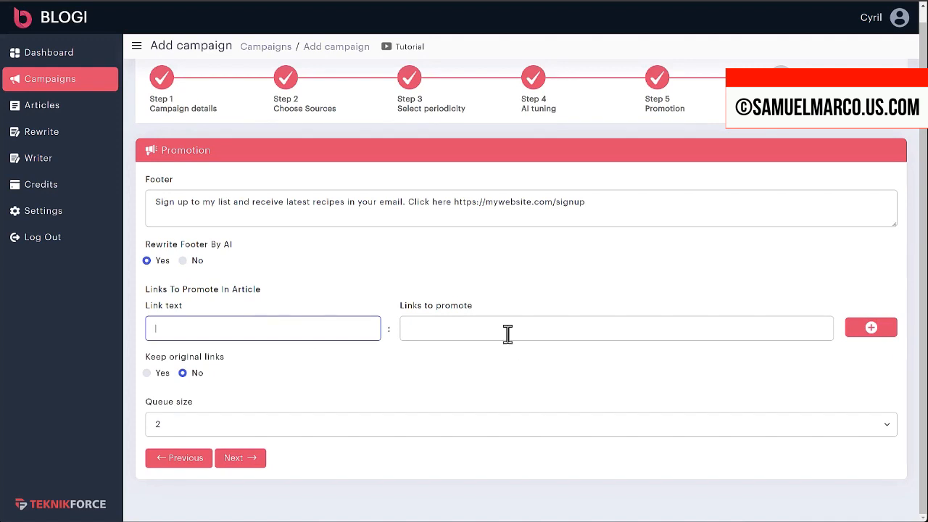
pyautogui.click(471, 333)
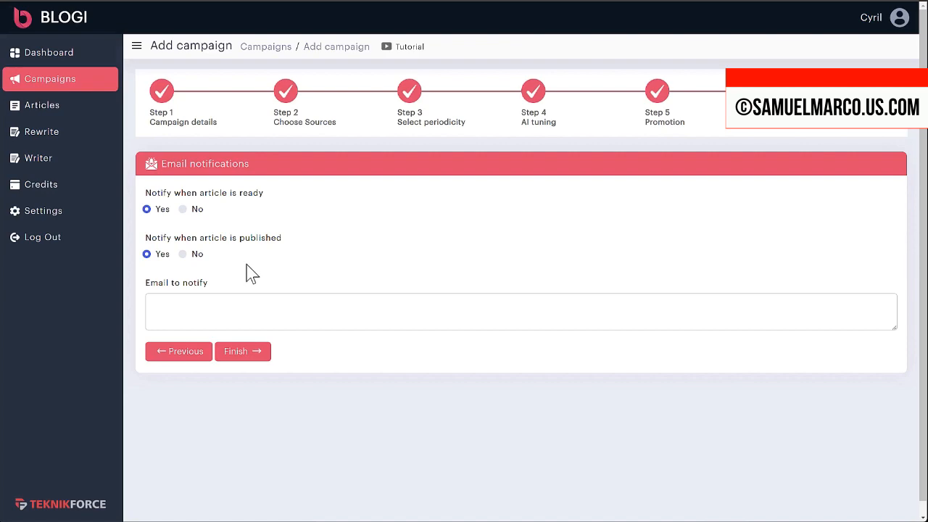
# Step: Review the article's meta description and meta keywords, then go to the Writer
pyautogui.moveTo(229, 245); pyautogui.dragTo(306, 260)
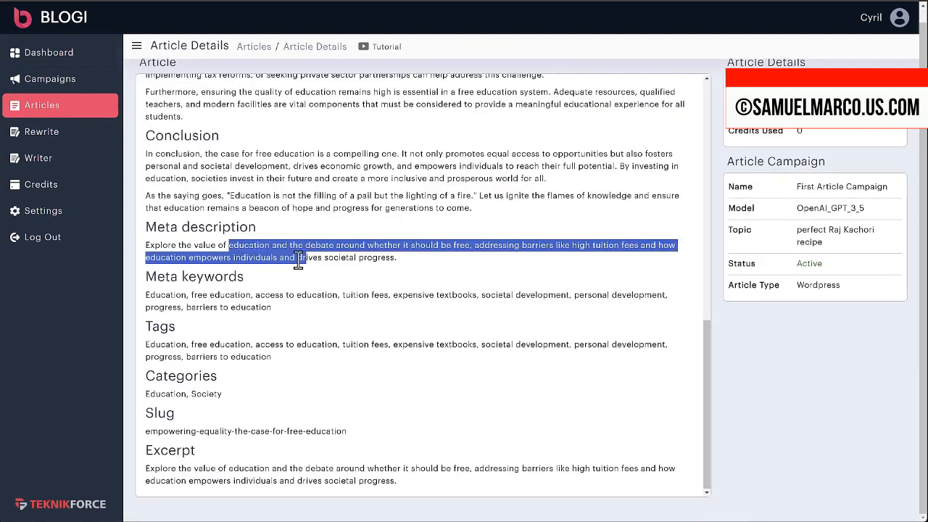
pyautogui.moveTo(165, 277); pyautogui.dragTo(245, 277)
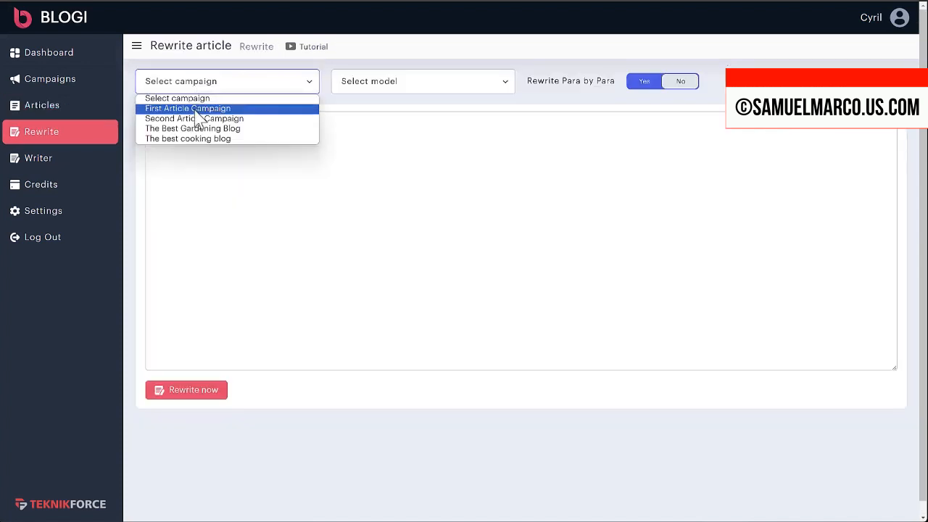
pyautogui.click(42, 165)
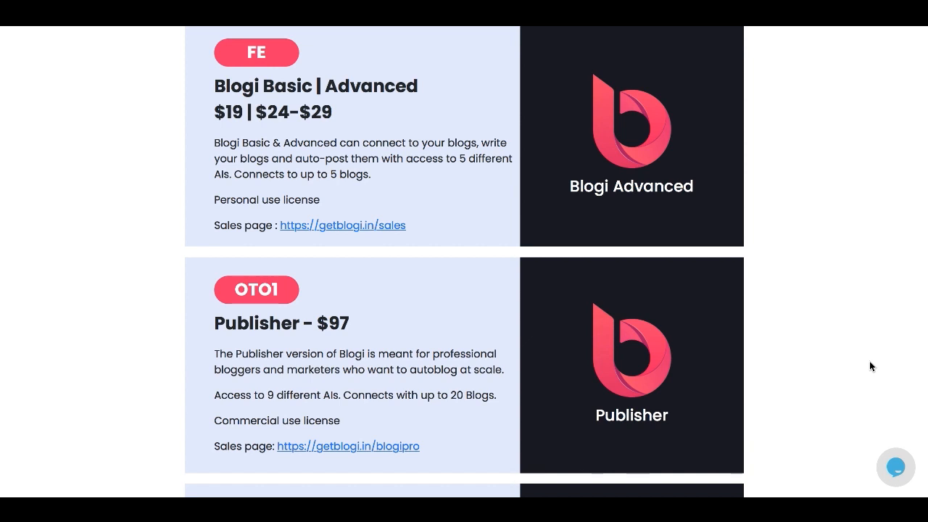
# Step: Scroll the sales page past the OTO1 to OTO5 upgrade cards to the Blogi Launch Contests heading
pyautogui.scroll(-2, 869, 362)
pyautogui.scroll(-2, 870, 361)
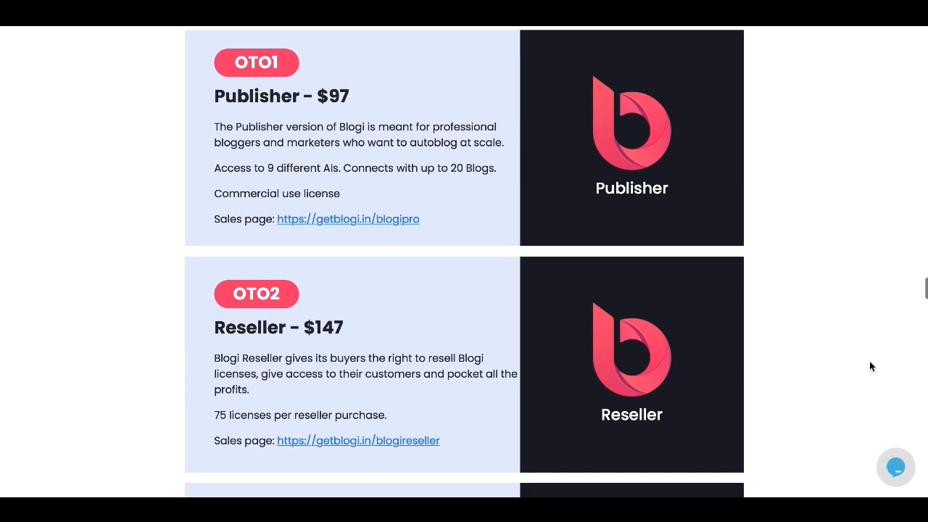
pyautogui.scroll(-3, 870, 362)
pyautogui.scroll(-2, 869, 366)
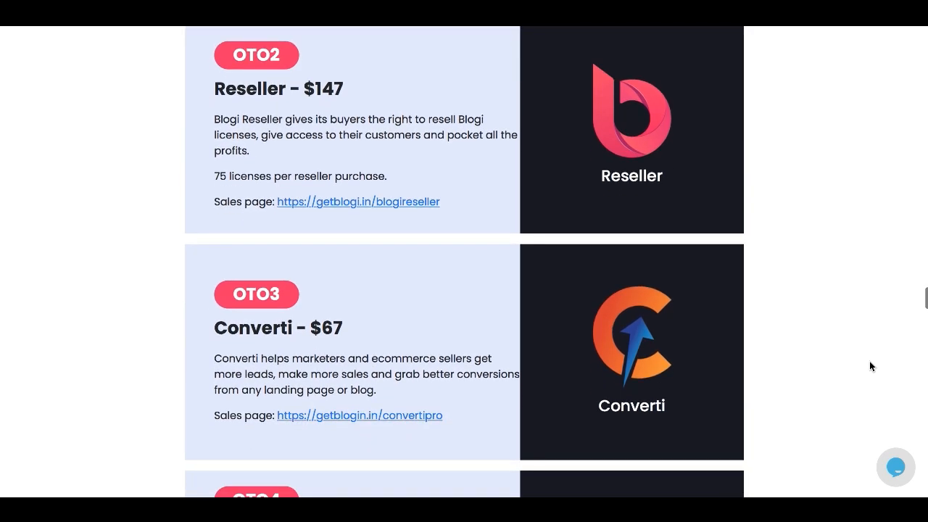
pyautogui.scroll(-2, 870, 366)
pyautogui.scroll(-4, 870, 366)
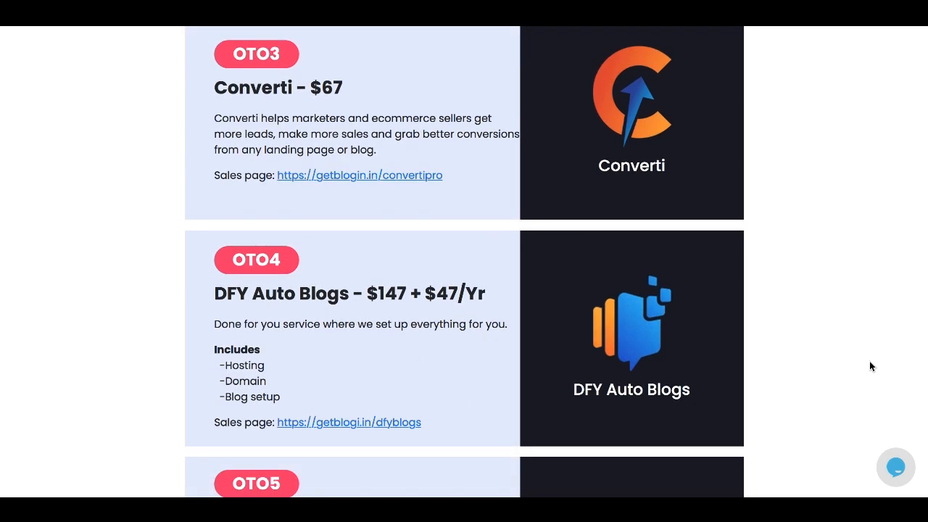
pyautogui.scroll(-3, 870, 366)
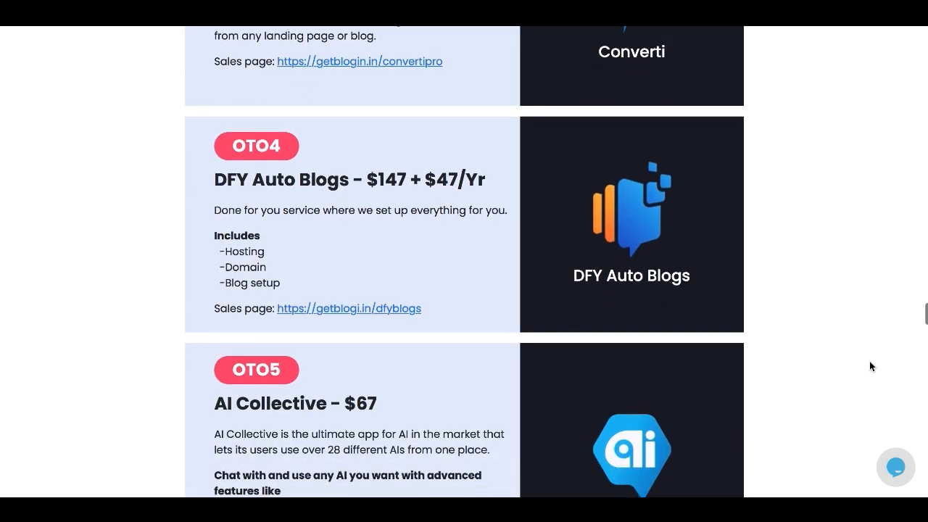
pyautogui.scroll(-2, 870, 366)
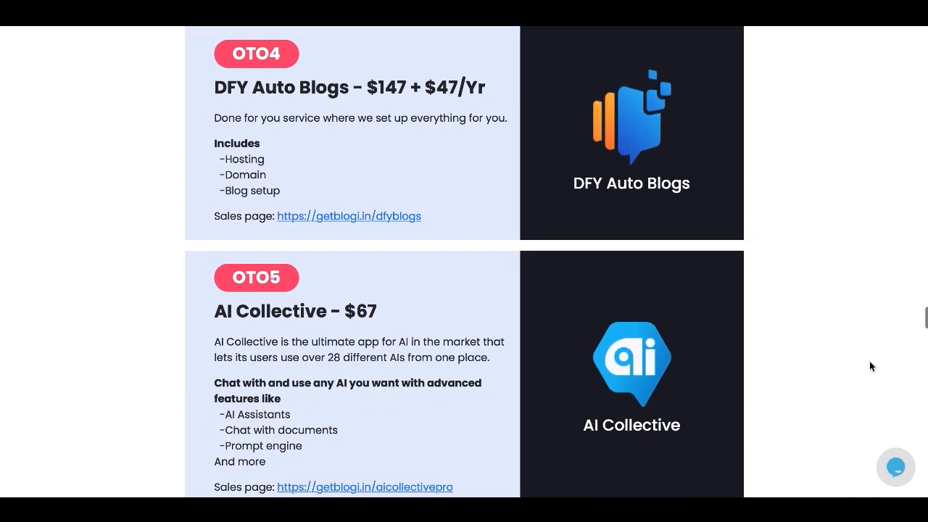
pyautogui.scroll(-3, 869, 361)
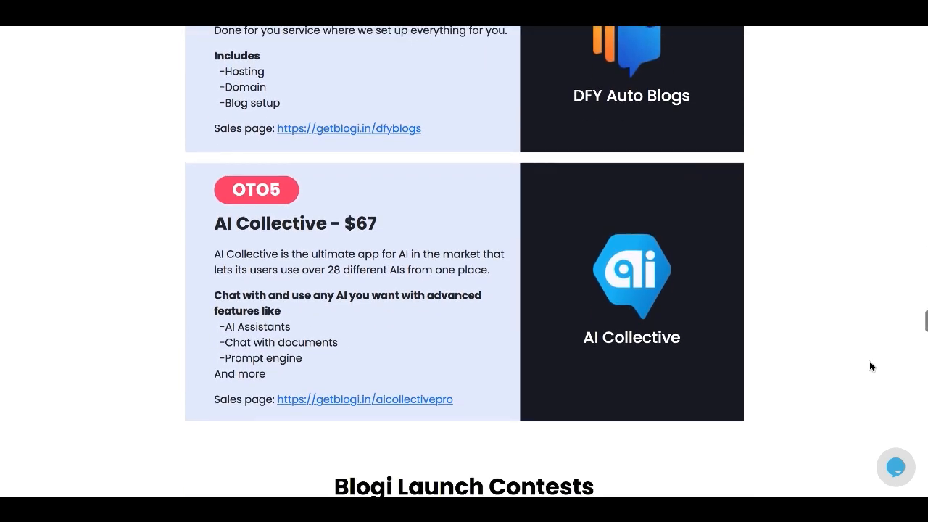
pyautogui.scroll(1, 869, 361)
pyautogui.scroll(1, 868, 365)
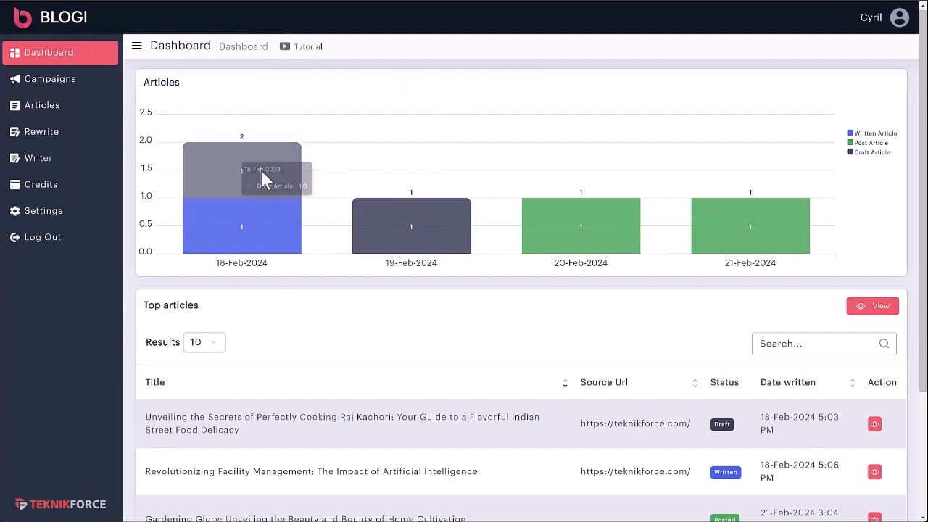
# Step: Open the Raj Kachori draft's details from the Top articles table via its eye icon
pyautogui.moveTo(322, 210)
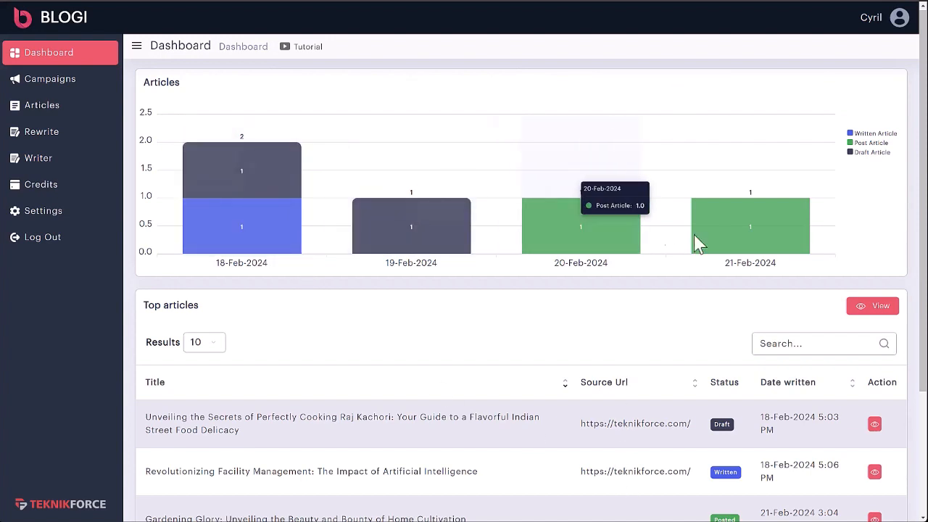
pyautogui.scroll(-1, 344, 226)
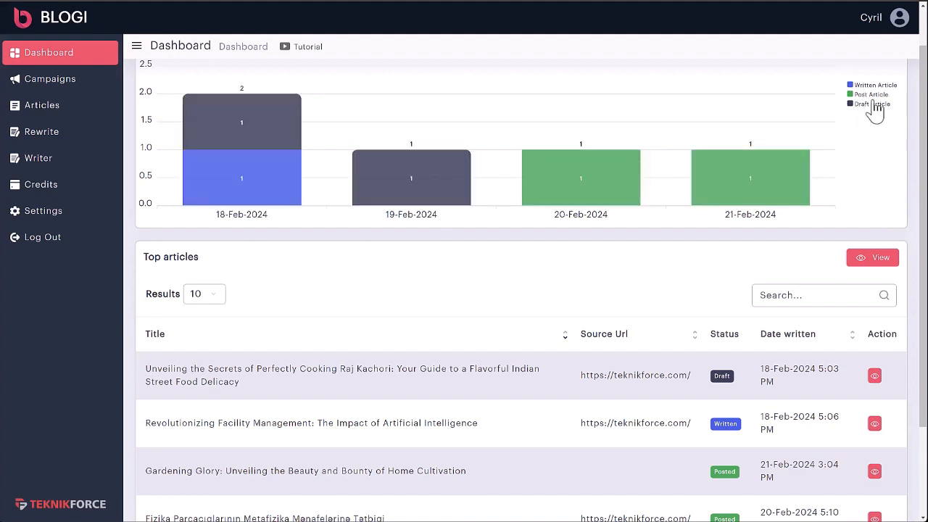
pyautogui.scroll(-3, 408, 199)
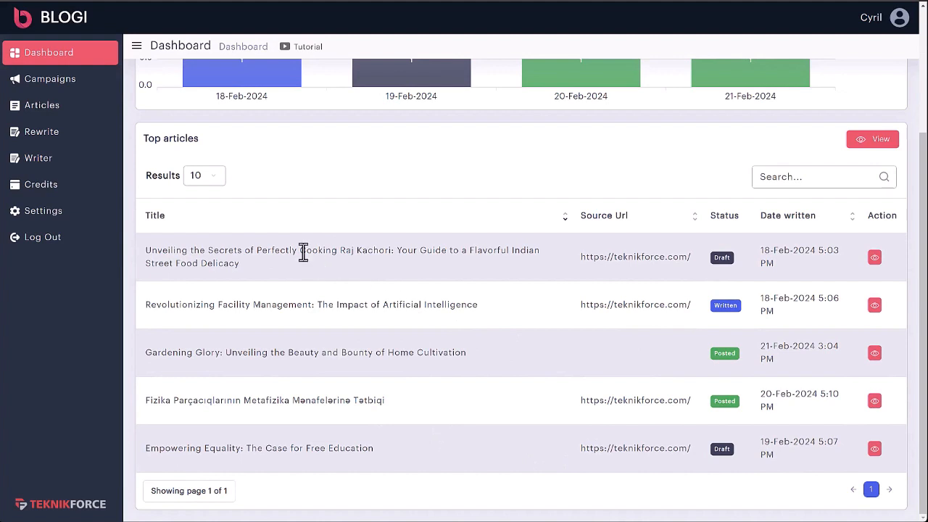
pyautogui.moveTo(222, 253); pyautogui.dragTo(391, 269)
pyautogui.click(411, 264)
pyautogui.click(874, 257)
pyautogui.scroll(-6, 425, 219)
# Step: Scroll through the Raj Kachori article and its food image, then go to Campaigns
pyautogui.scroll(6, 417, 286)
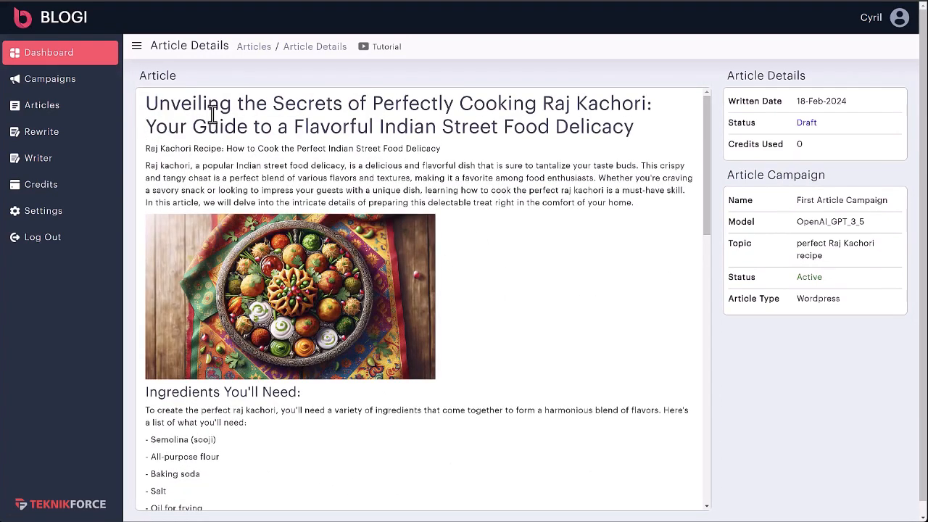
pyautogui.scroll(-3, 210, 245)
pyautogui.scroll(2, 214, 250)
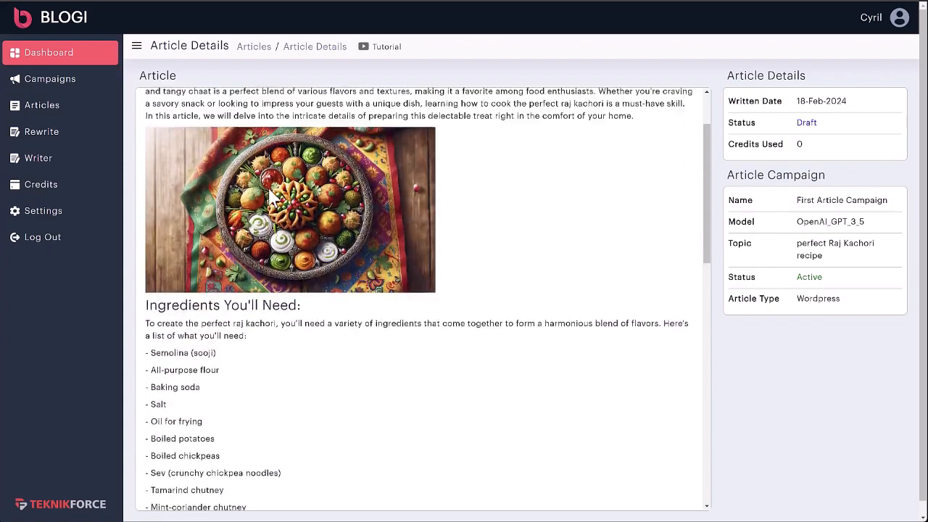
pyautogui.scroll(-9, 283, 261)
pyautogui.scroll(4, 283, 266)
pyautogui.scroll(3, 217, 217)
pyautogui.scroll(3, 471, 149)
pyautogui.scroll(-2, 371, 173)
pyautogui.scroll(-3, 371, 172)
pyautogui.scroll(5, 268, 213)
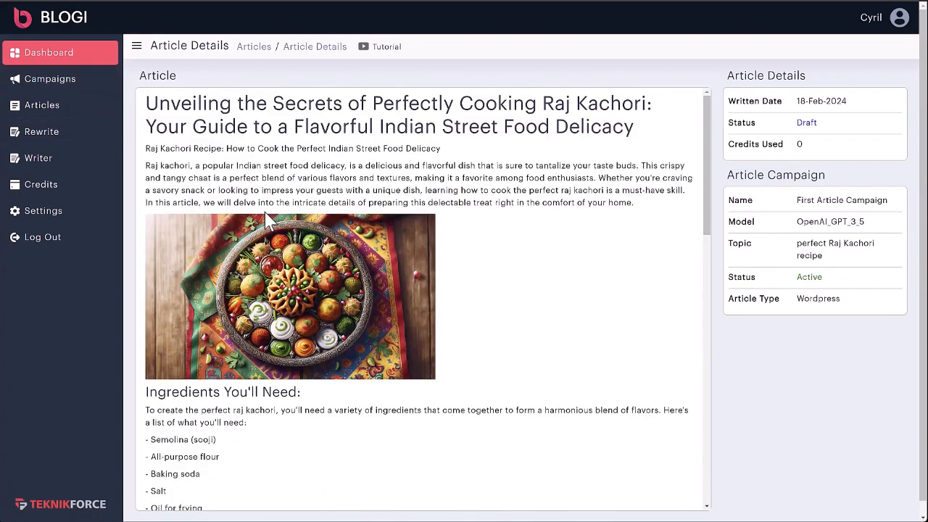
pyautogui.click(43, 87)
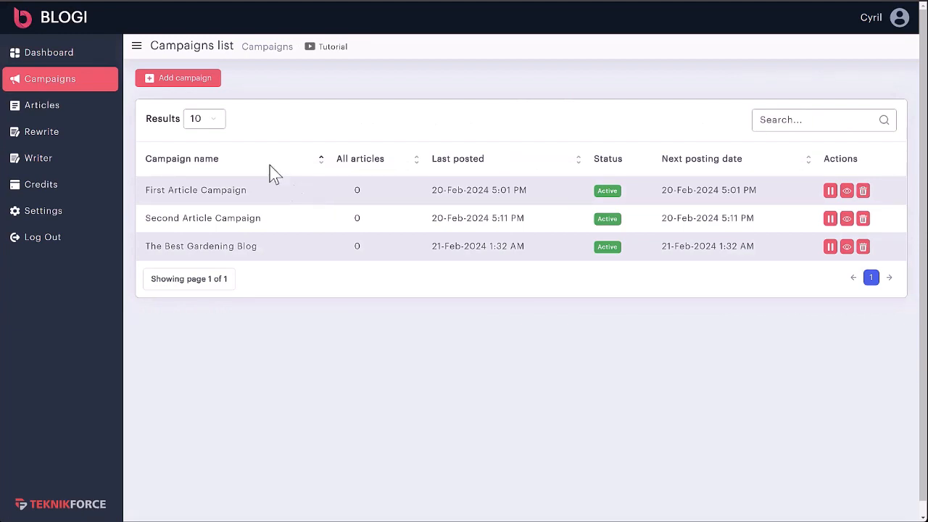
# Step: Start a new campaign and look over its steps, from Choose Sources to Promotion
pyautogui.click(208, 85)
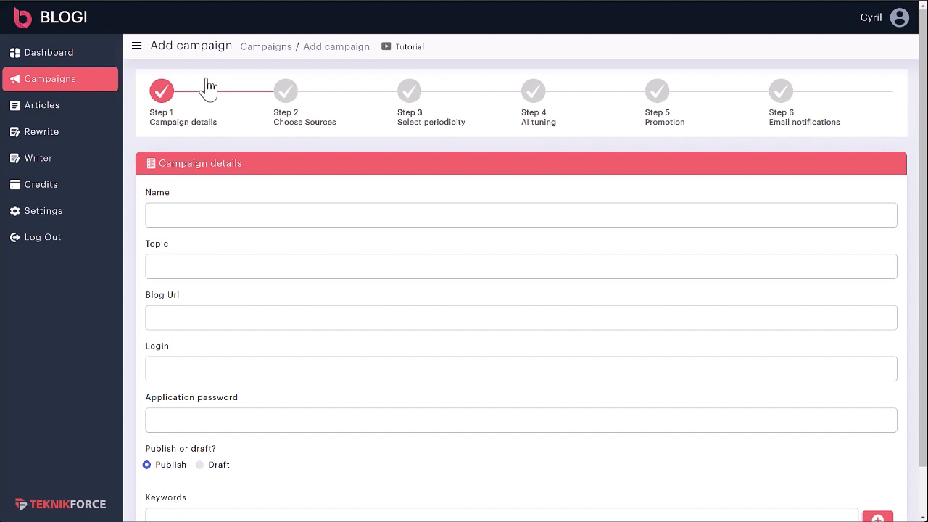
pyautogui.scroll(-1, 159, 159)
pyautogui.scroll(1, 161, 137)
pyautogui.moveTo(161, 121); pyautogui.dragTo(212, 121)
pyautogui.click(210, 122)
pyautogui.moveTo(297, 122); pyautogui.dragTo(331, 121)
pyautogui.click(404, 122)
pyautogui.moveTo(429, 122); pyautogui.dragTo(467, 121)
pyautogui.click(534, 122)
pyautogui.moveTo(657, 122); pyautogui.dragTo(687, 123)
pyautogui.click(377, 123)
pyautogui.scroll(-1, 242, 227)
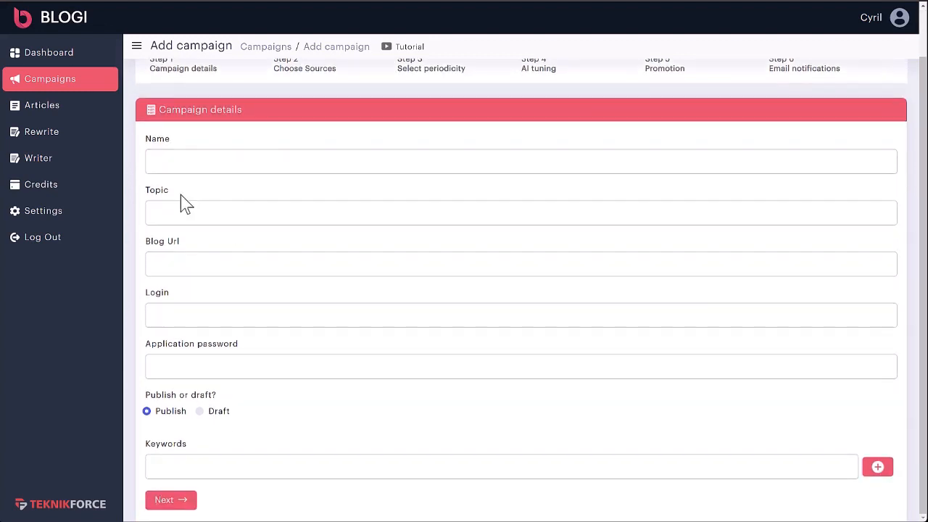
pyautogui.scroll(1, 409, 263)
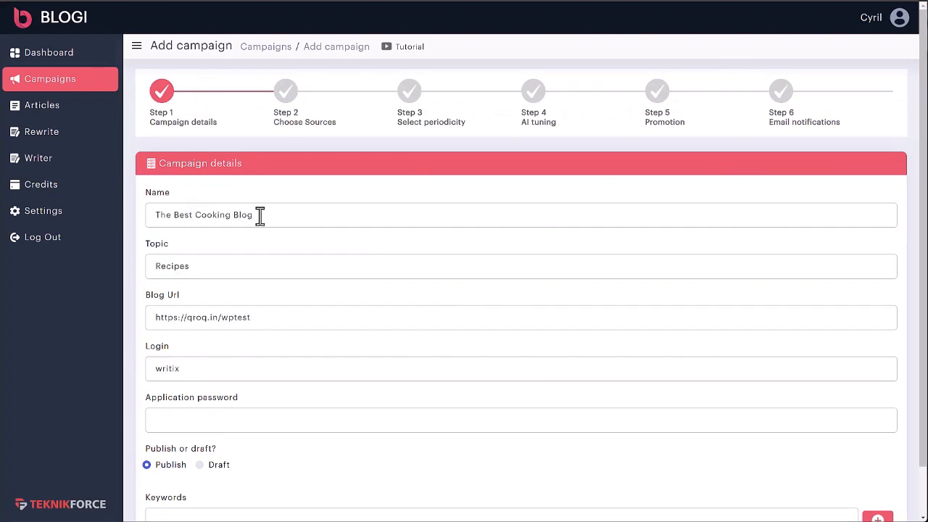
# Step: Enter name 'The Best Cooking Blog', topic Recipes, the blog URL and login, then view the WordPress profile
pyautogui.moveTo(258, 215); pyautogui.dragTo(145, 225)
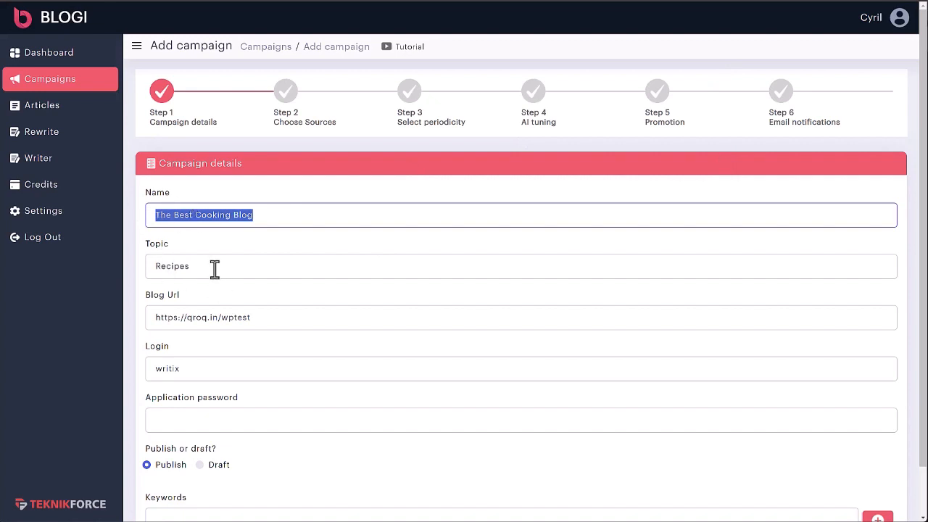
pyautogui.click(178, 214)
pyautogui.moveTo(226, 215); pyautogui.dragTo(279, 214)
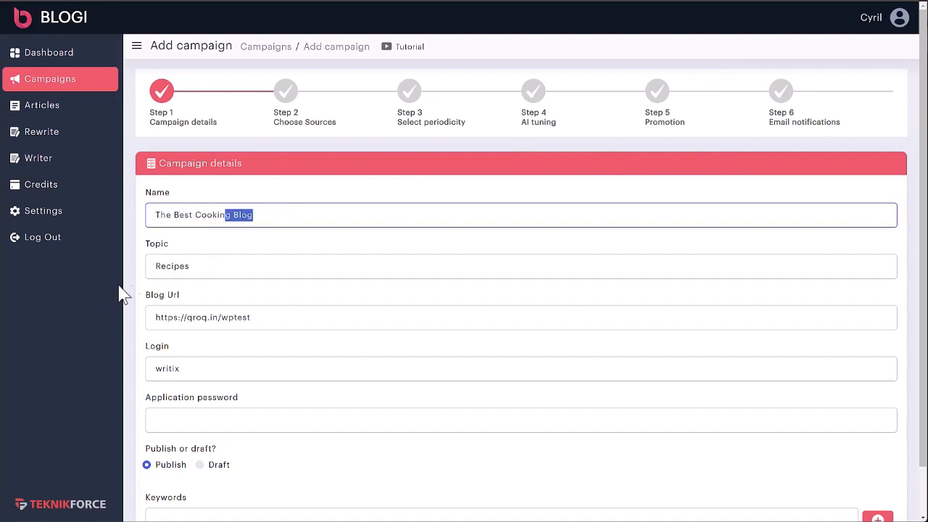
pyautogui.click(158, 265)
pyautogui.moveTo(173, 324)
pyautogui.mouseDown()
pyautogui.moveTo(273, 319)
pyautogui.moveTo(154, 326)
pyautogui.mouseUp()
pyautogui.click(276, 322)
pyautogui.click(172, 368)
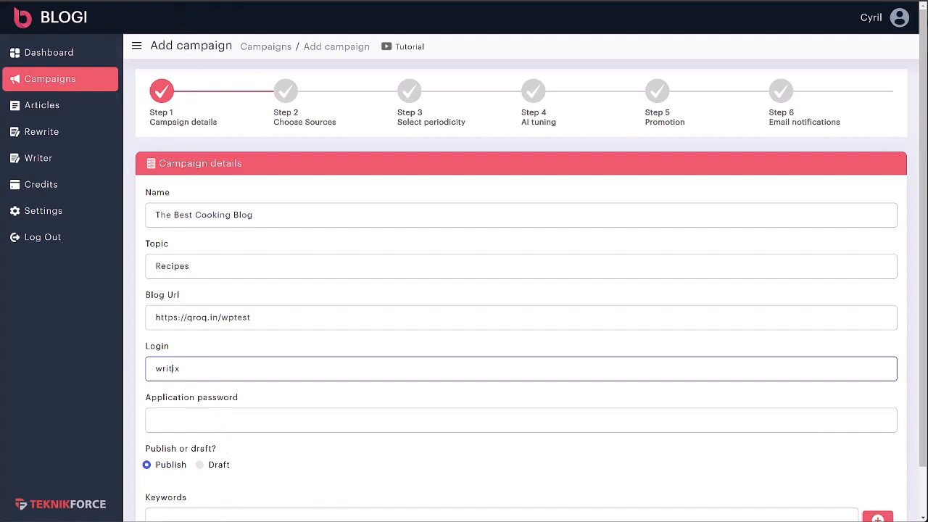
pyautogui.click(176, 1)
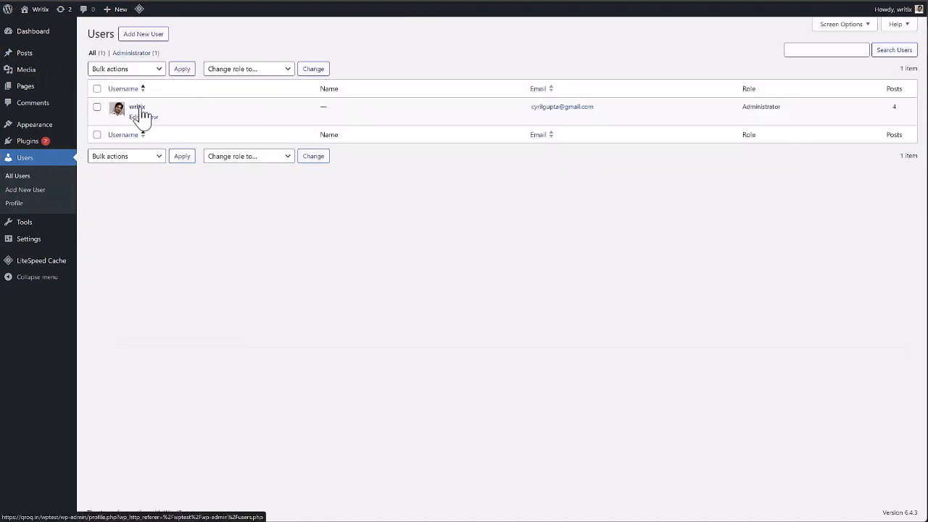
# Step: Generate a WordPress application password named blogi from the user profile and select it to copy
pyautogui.click(135, 117)
pyautogui.scroll(-10, 208, 265)
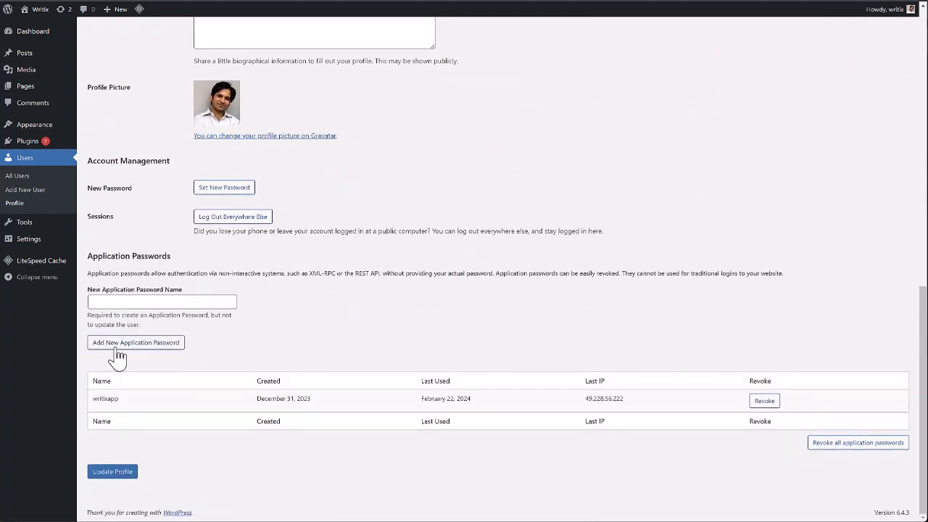
pyautogui.click(126, 308)
pyautogui.write('blog')
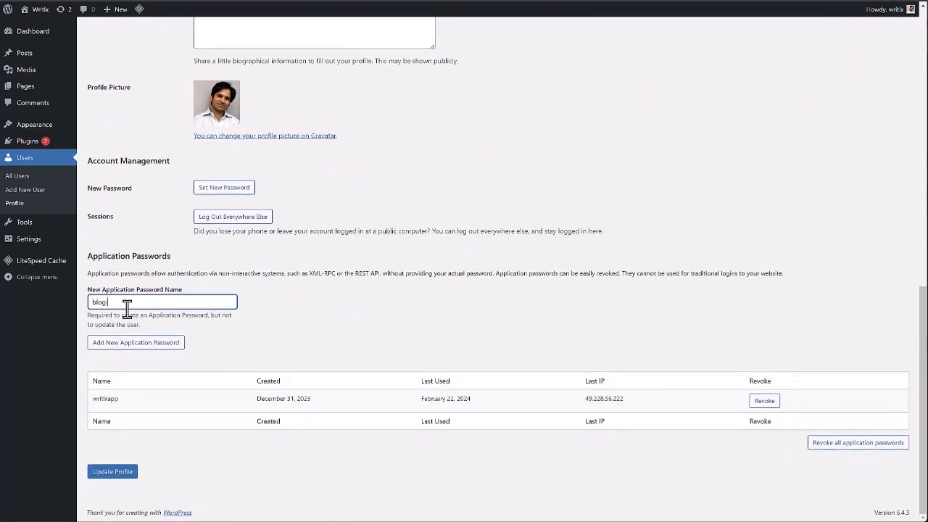
pyautogui.click(130, 343)
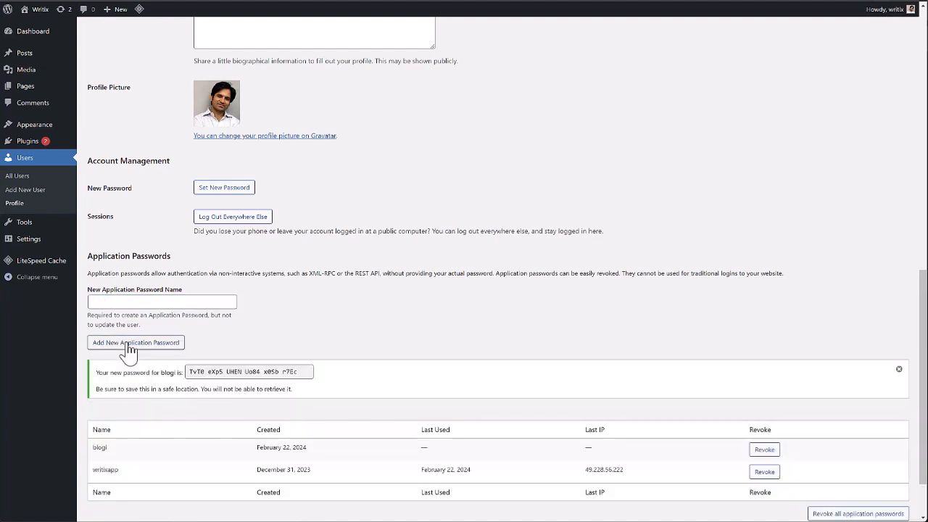
pyautogui.moveTo(307, 373); pyautogui.dragTo(141, 374)
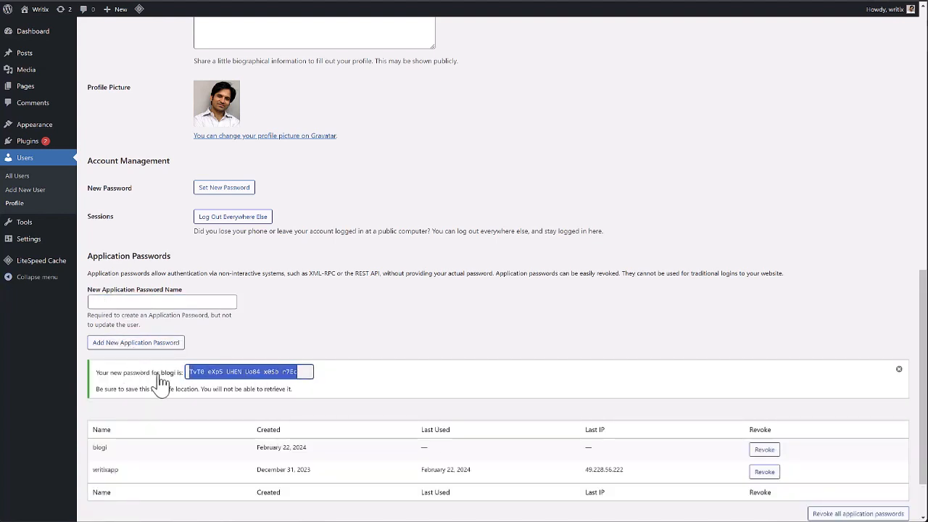
# Step: Paste the copied password into the Blogi campaign's Application password field
pyautogui.scroll(-2, 313, 371)
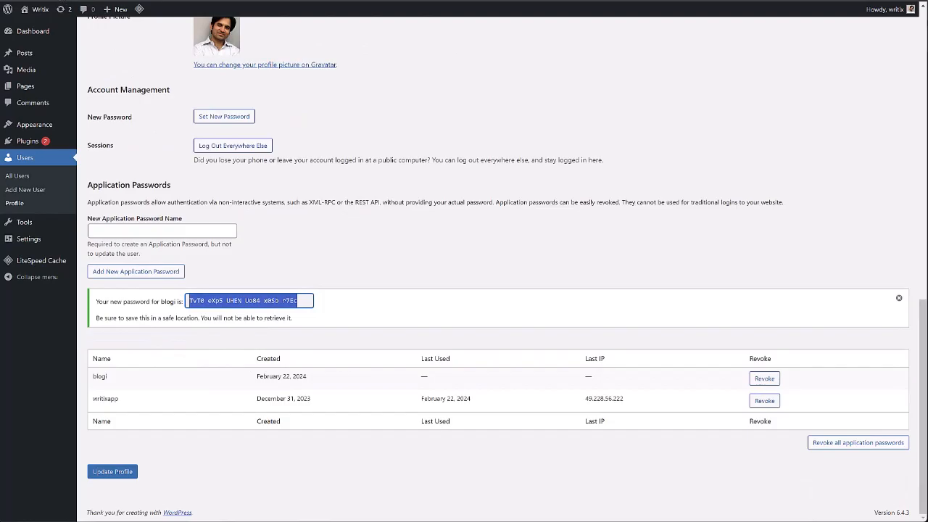
pyautogui.click(62, 1)
pyautogui.click(203, 419)
pyautogui.hotkey('ctrl', 'v')
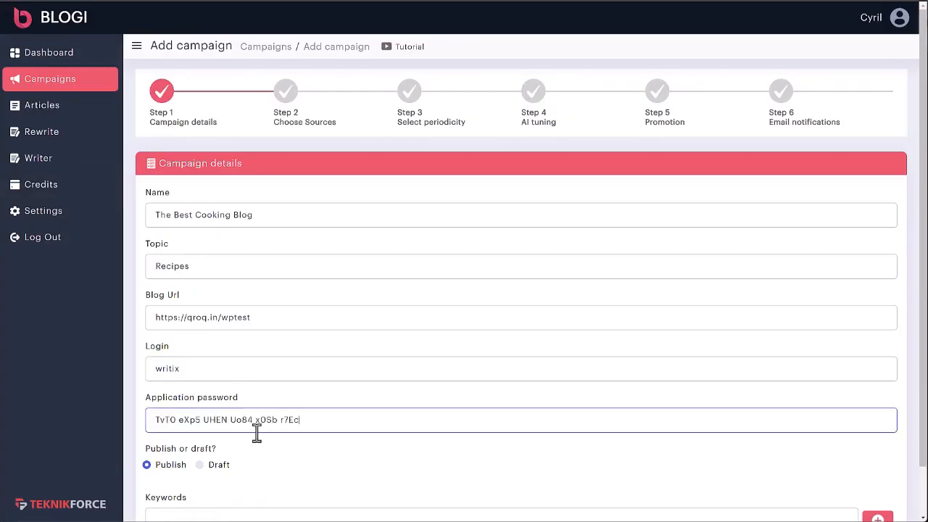
# Step: Leave the campaign's post status set to Publish
pyautogui.scroll(-1, 264, 435)
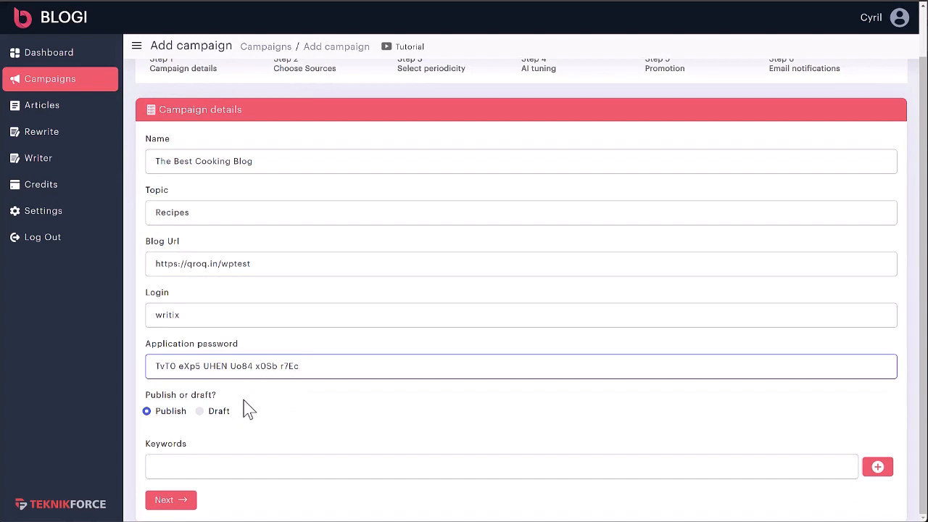
pyautogui.scroll(1, 250, 403)
pyautogui.scroll(-1, 254, 421)
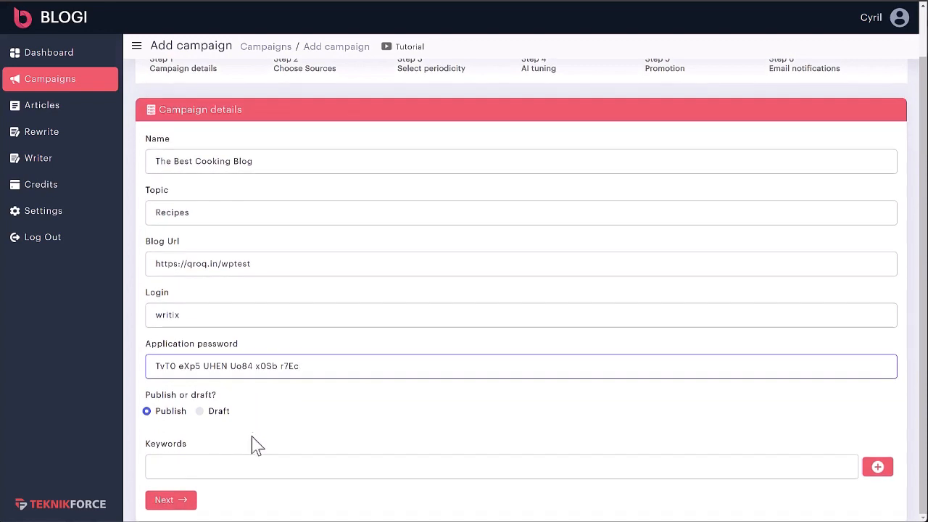
pyautogui.click(180, 420)
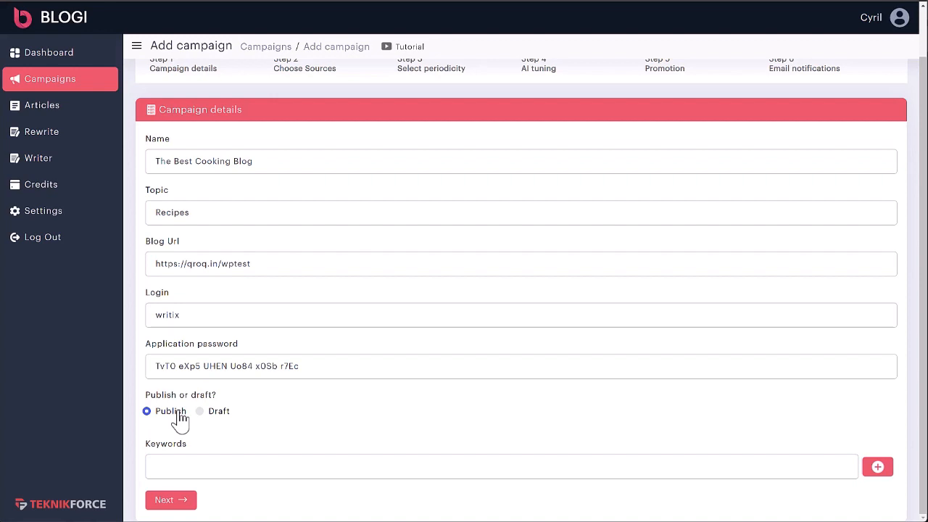
# Step: Add cooking and recipes as campaign keywords
pyautogui.click(225, 466)
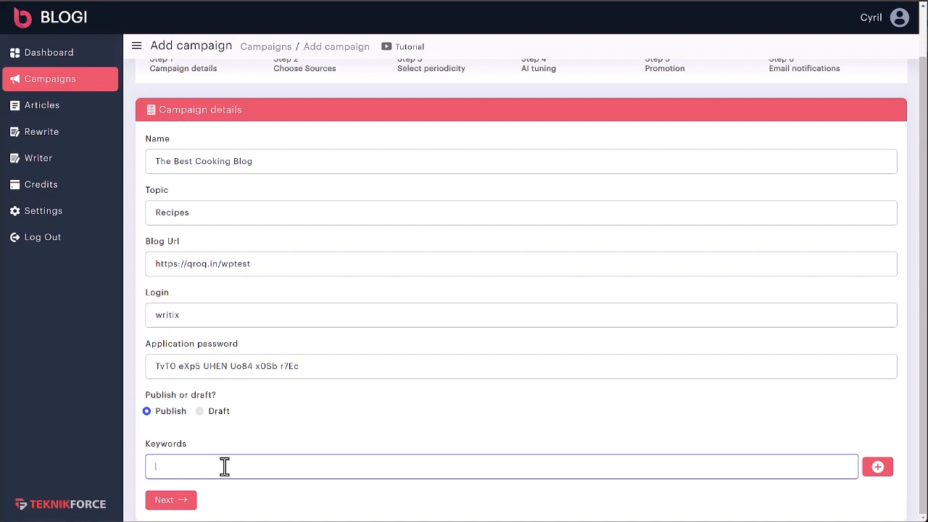
pyautogui.write('indian')
pyautogui.hotkey('ctrl', 'BackSpace')
pyautogui.write('cooking')
pyautogui.click(870, 473)
pyautogui.click(501, 474)
pyautogui.write('re')
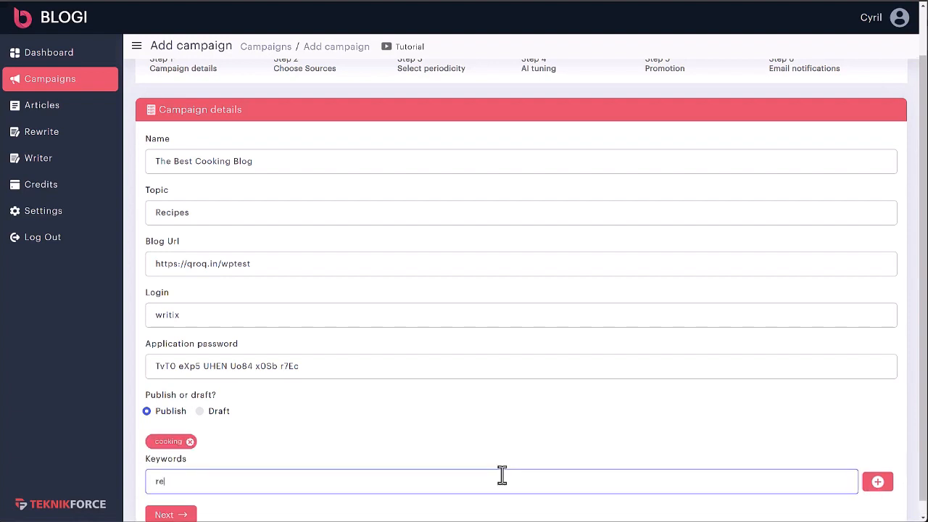
pyautogui.write('cipes')
pyautogui.click(875, 487)
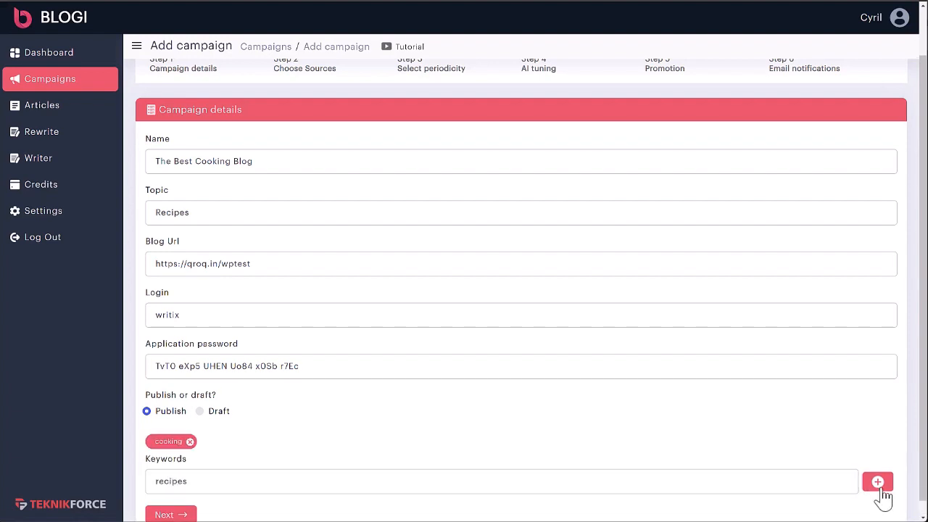
# Step: Start another keyword and advance to Step 2, Choose Sources
pyautogui.scroll(-1, 578, 451)
pyautogui.click(437, 473)
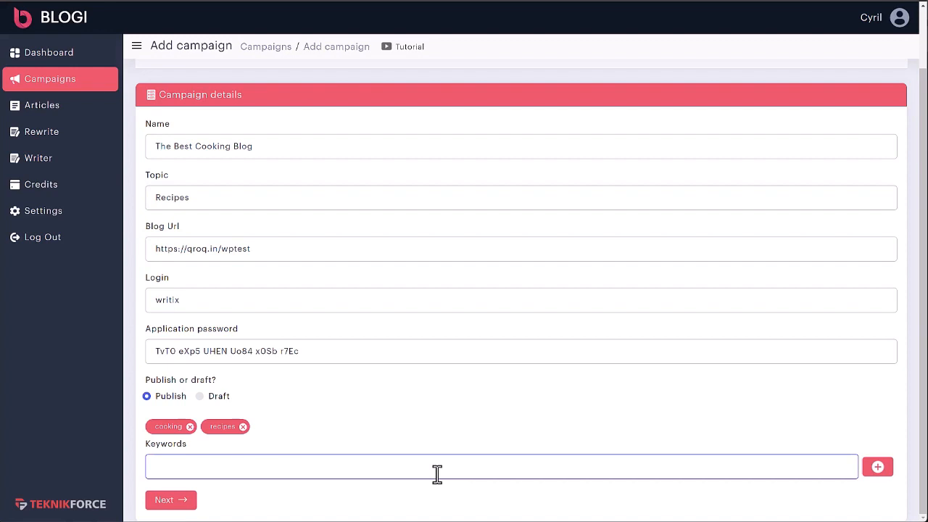
pyautogui.write('v')
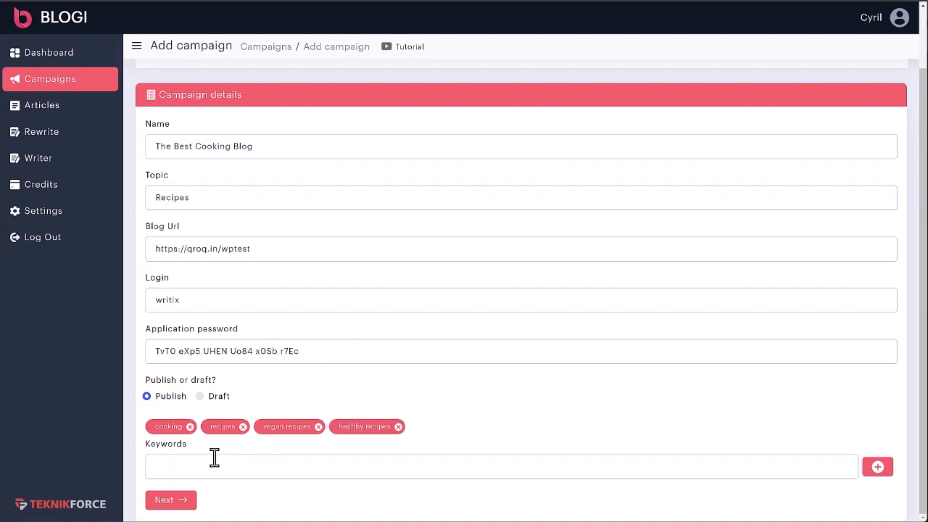
pyautogui.click(164, 502)
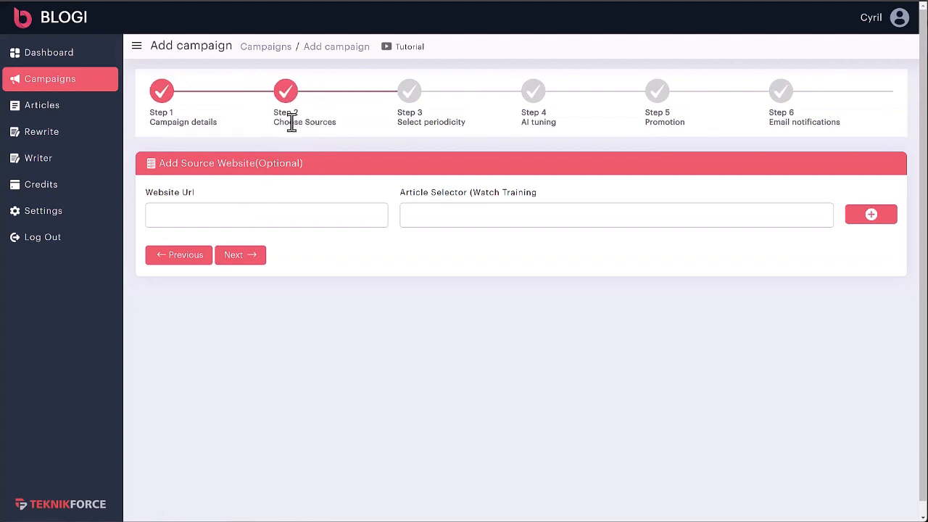
# Step: Paste the Skinnytaste address into the Website Url source field
pyautogui.moveTo(275, 122); pyautogui.dragTo(335, 121)
pyautogui.click(304, 217)
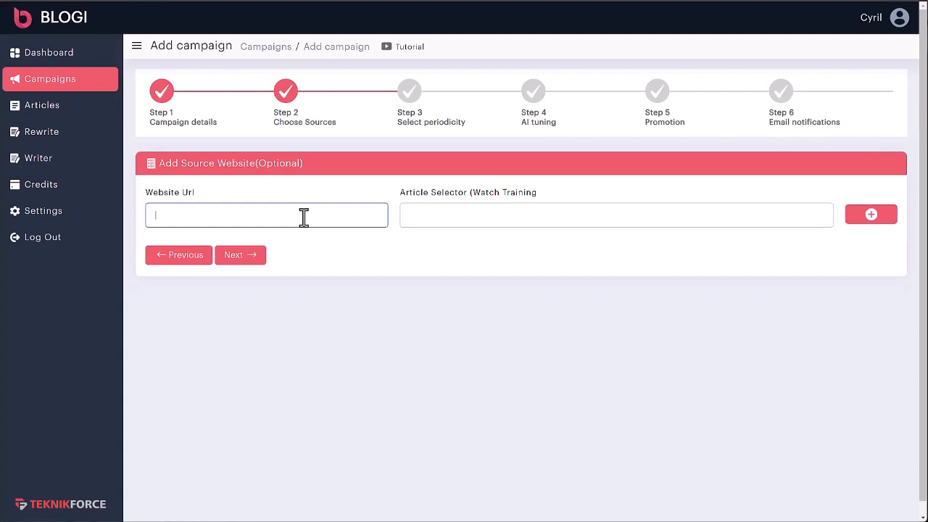
pyautogui.click(277, 231)
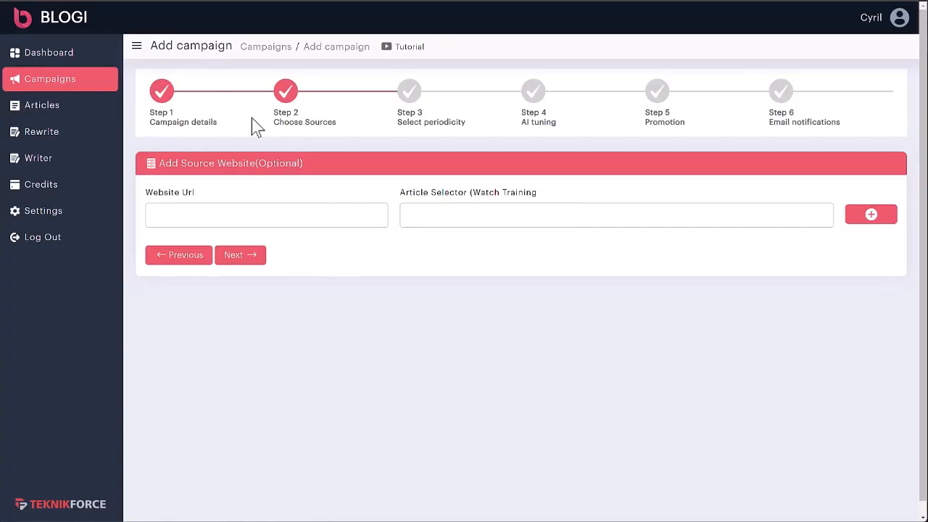
pyautogui.click(221, 215)
pyautogui.write('https://www.skinnytaste.com/')
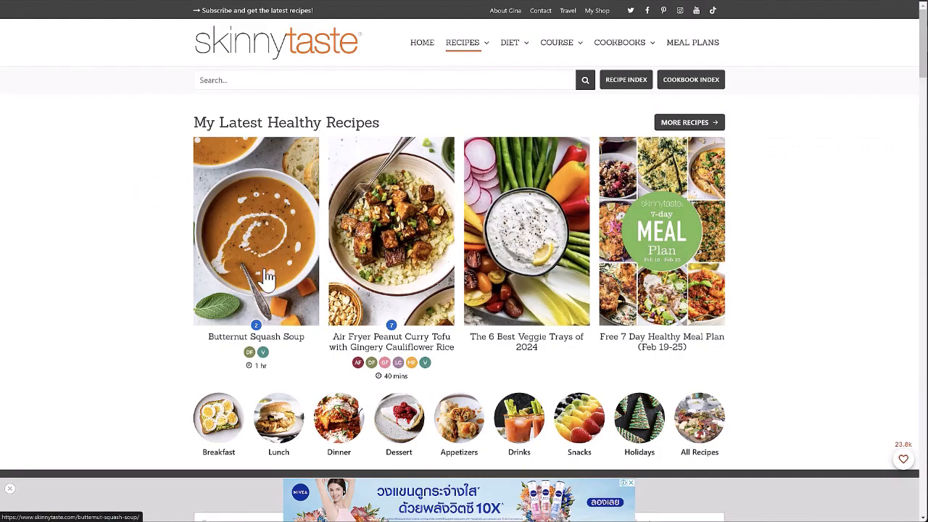
# Step: Open Skinnytaste's Butternut Squash Soup recipe with the browser's developer tools showing
pyautogui.click(266, 276)
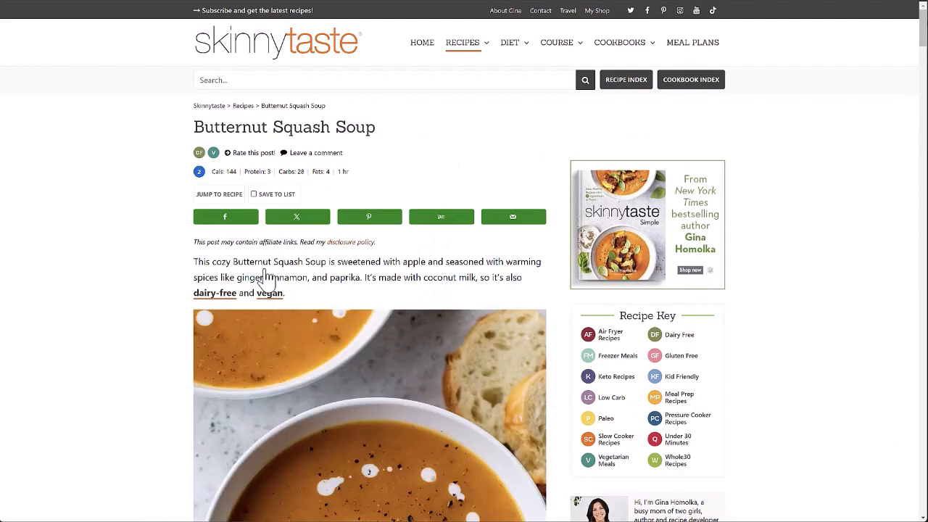
pyautogui.scroll(-3, 602, 341)
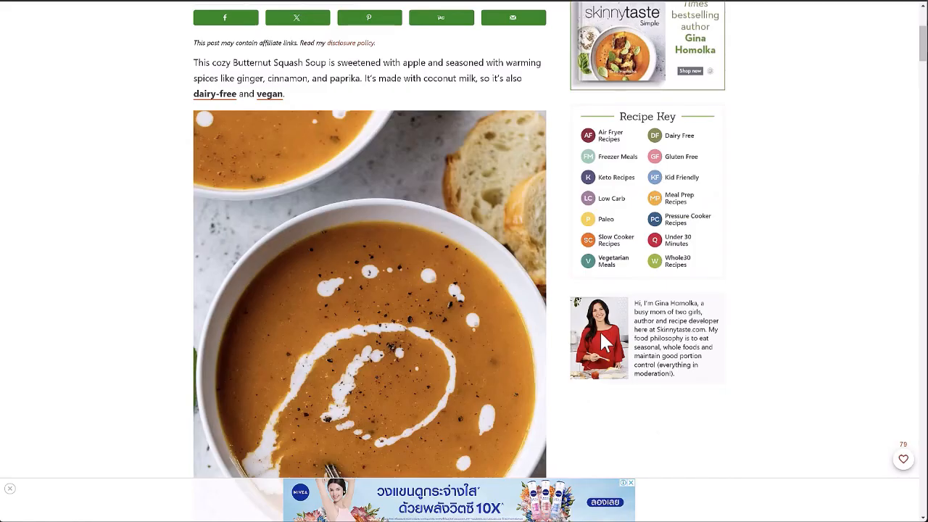
pyautogui.press('F12')
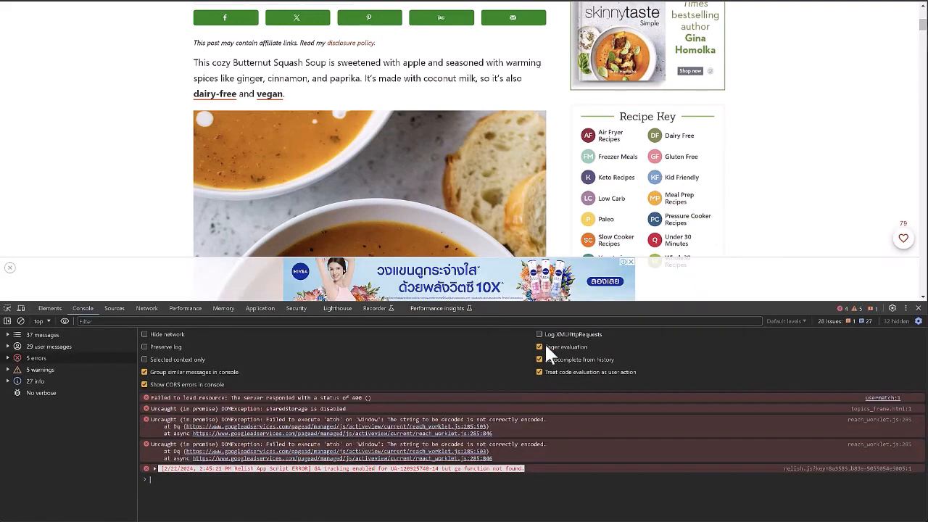
# Step: Use the element picker to find div.entry-content and copy its CSS selector
pyautogui.click(7, 308)
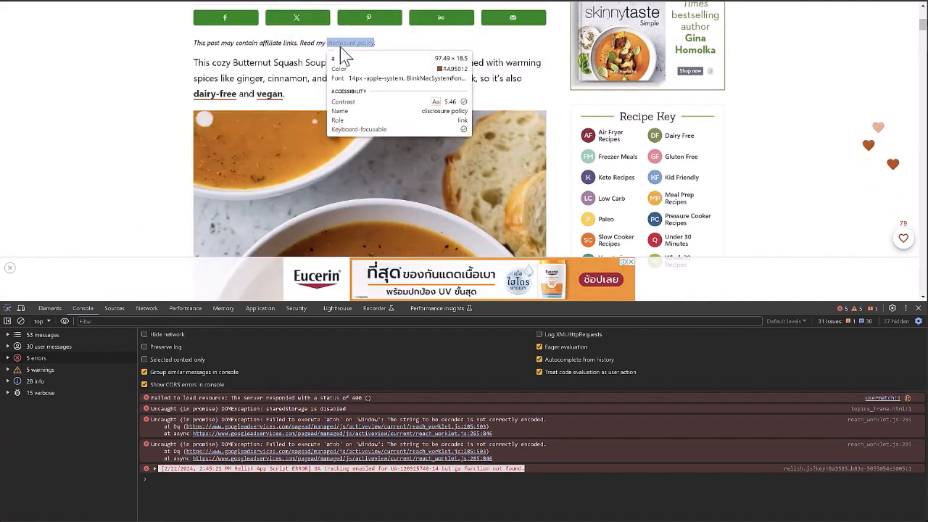
pyautogui.click(336, 52)
pyautogui.scroll(2, 336, 54)
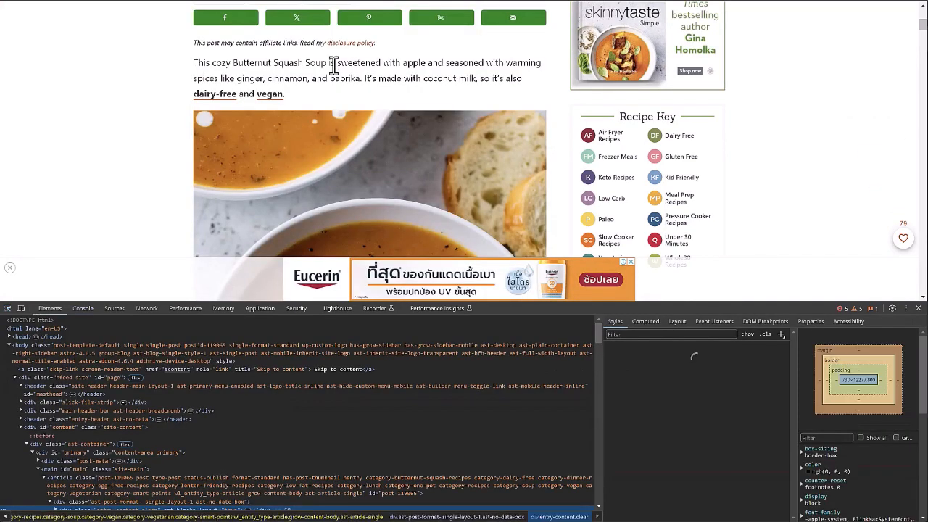
pyautogui.scroll(-1, 334, 72)
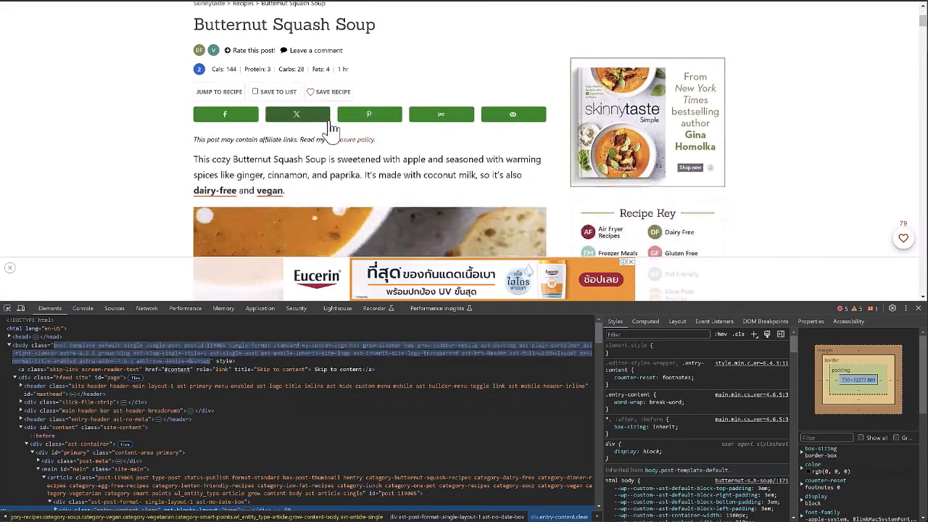
pyautogui.click(7, 308)
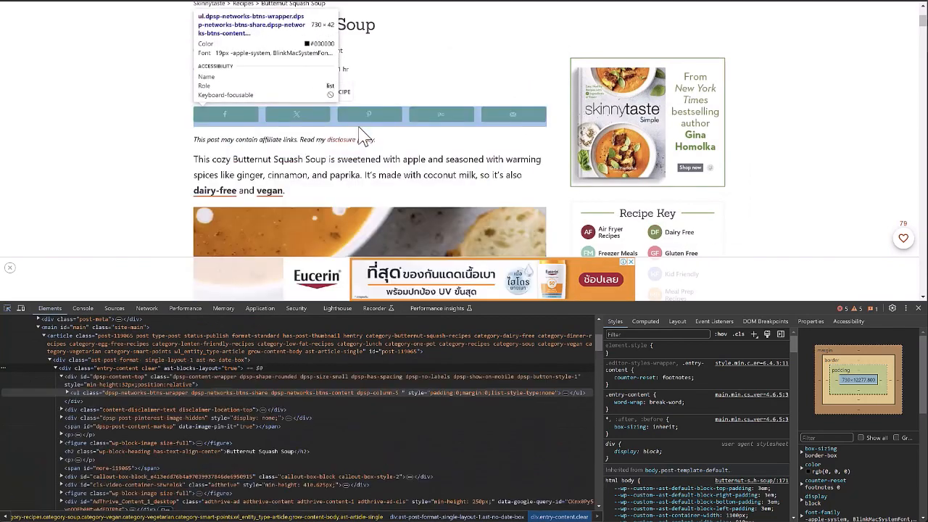
pyautogui.rightClick(67, 367)
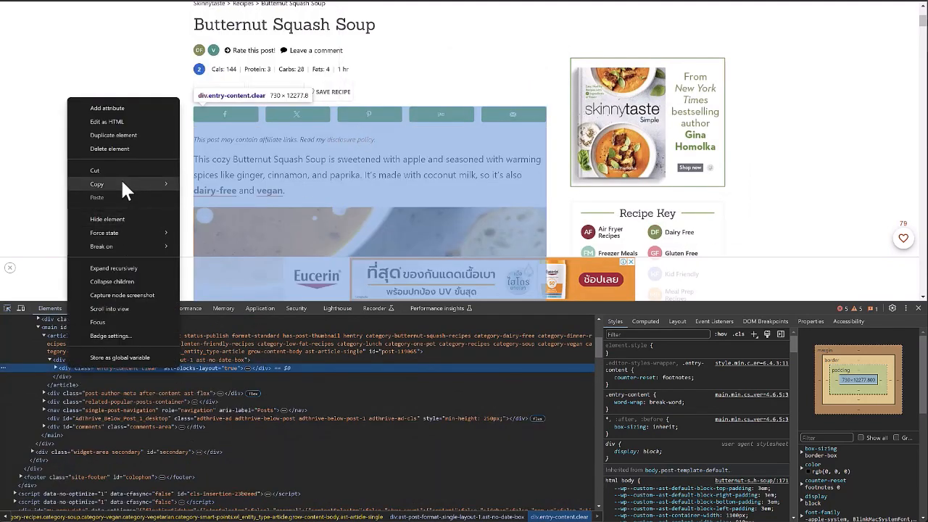
pyautogui.moveTo(121, 181)
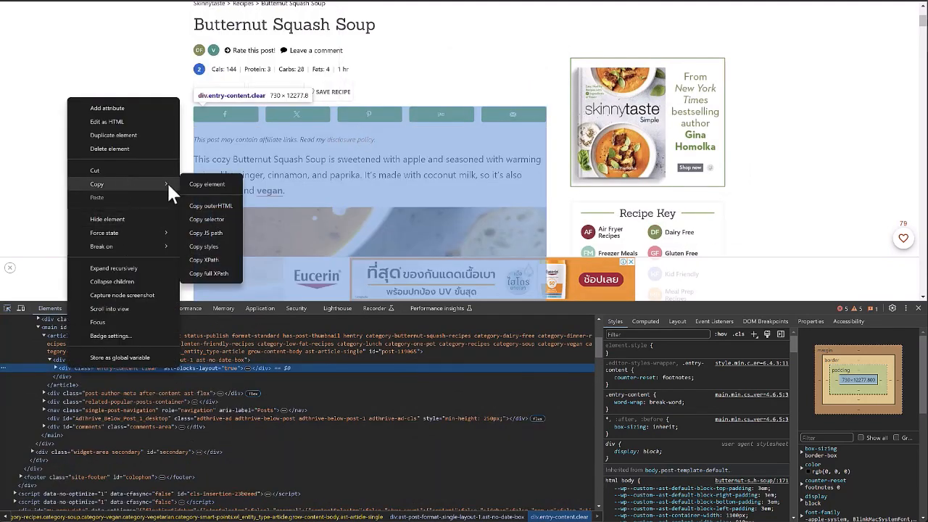
pyautogui.click(207, 219)
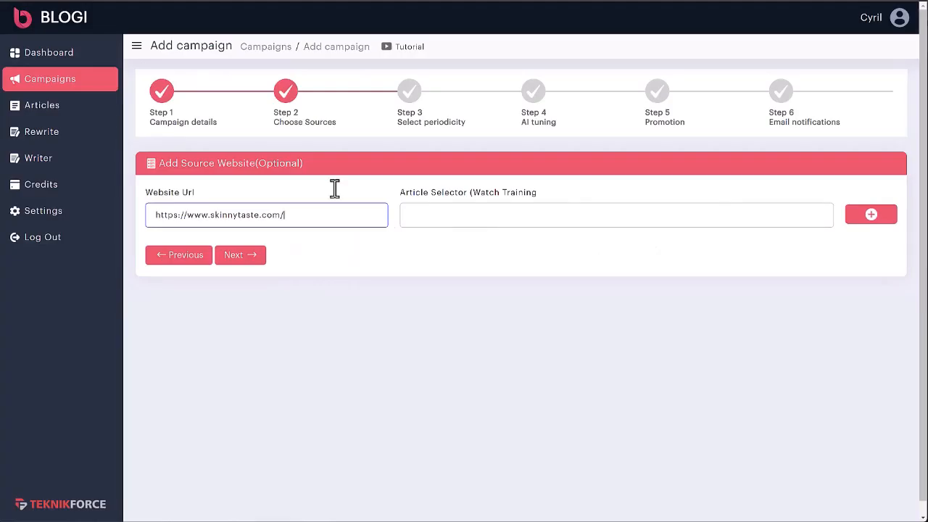
# Step: Paste the selector into Article Selector, add skinnytaste.com, and add its High Protein article
pyautogui.click(433, 222)
pyautogui.hotkey('ctrl', 'v')
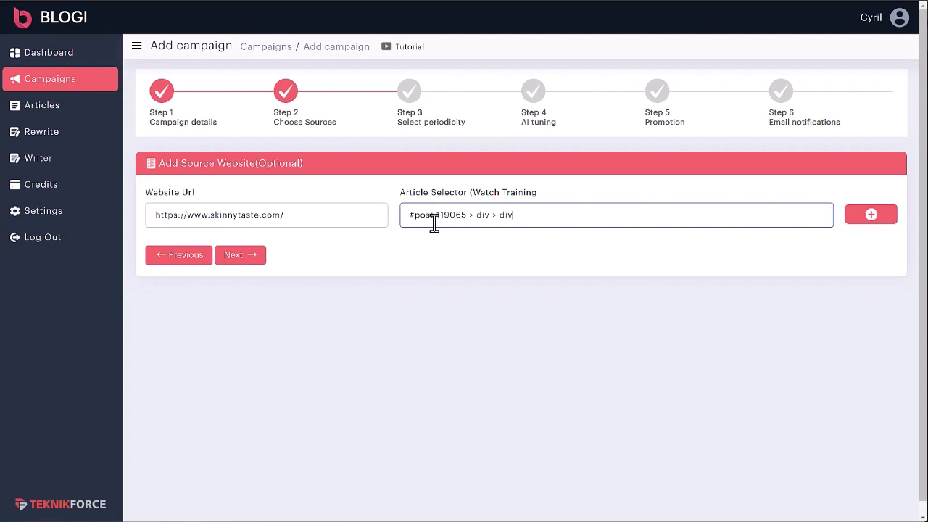
pyautogui.click(862, 219)
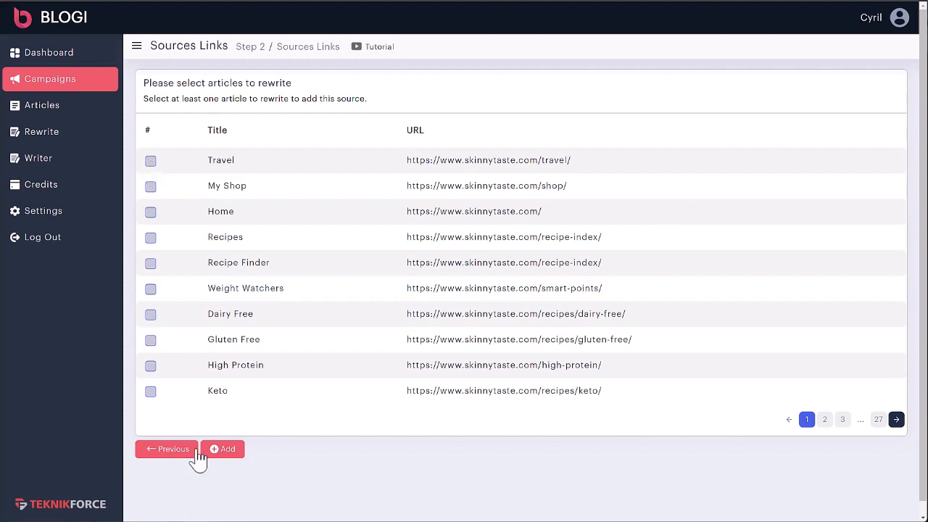
pyautogui.click(150, 366)
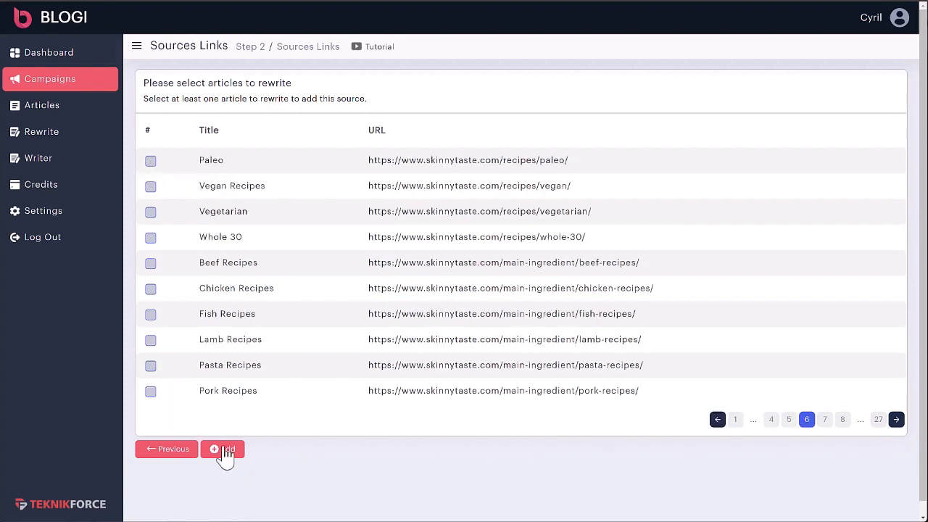
pyautogui.click(224, 450)
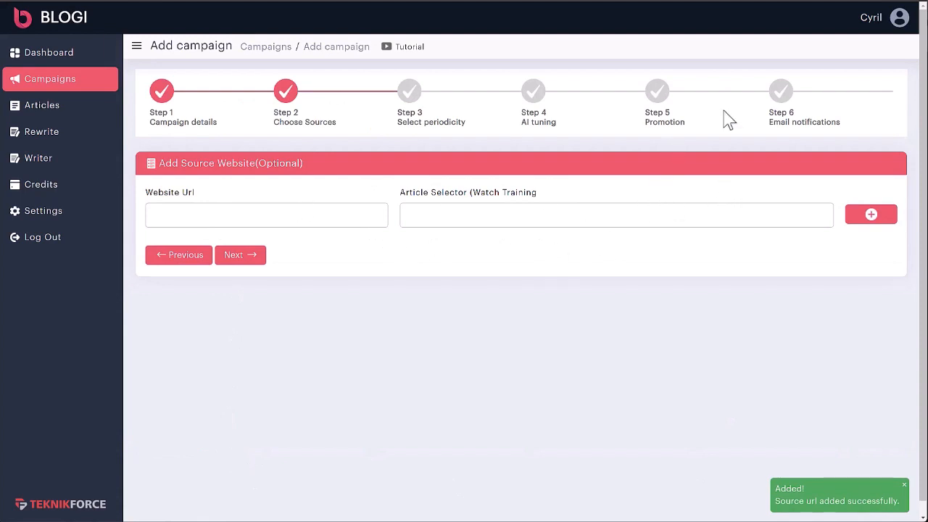
# Step: Open the scheduling step and browse its Hours, Minutes, Days, Months and Years tabs
pyautogui.click(253, 265)
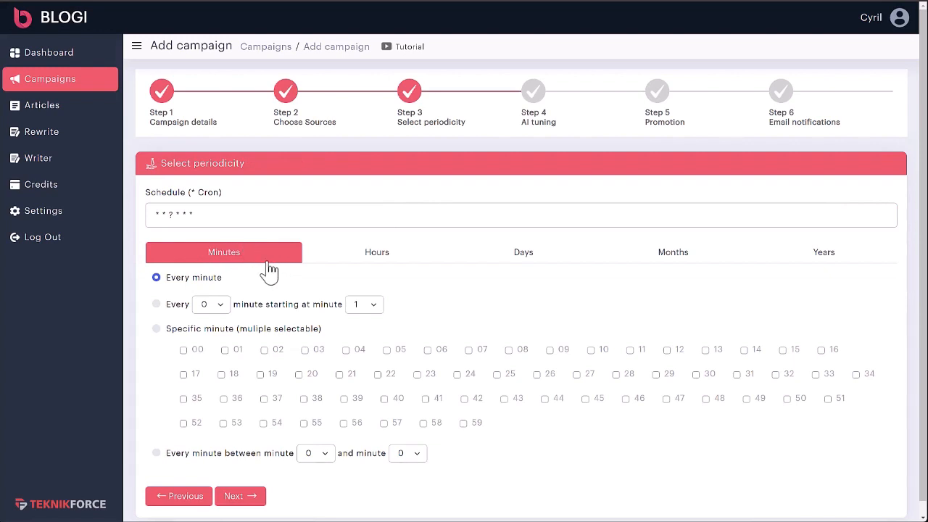
pyautogui.click(373, 266)
pyautogui.click(276, 263)
pyautogui.click(372, 258)
pyautogui.click(580, 262)
pyautogui.click(670, 261)
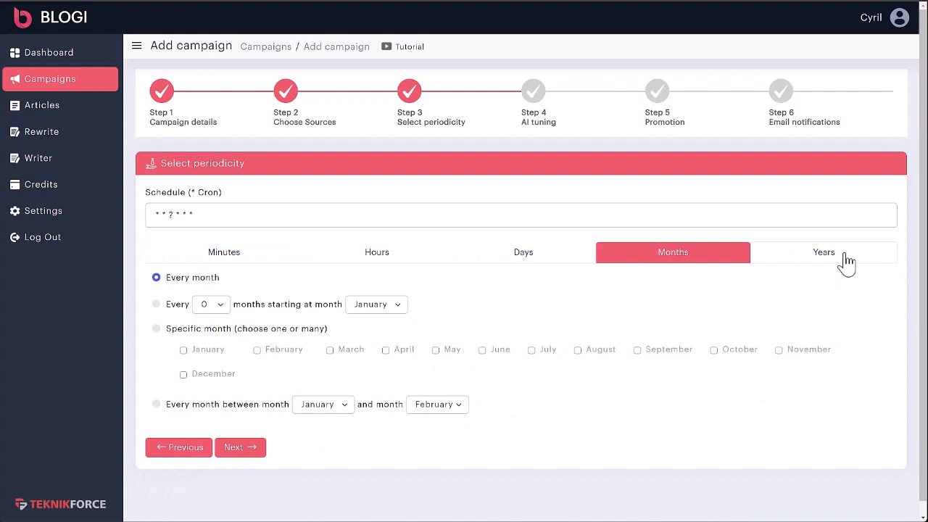
pyautogui.click(846, 262)
pyautogui.click(559, 263)
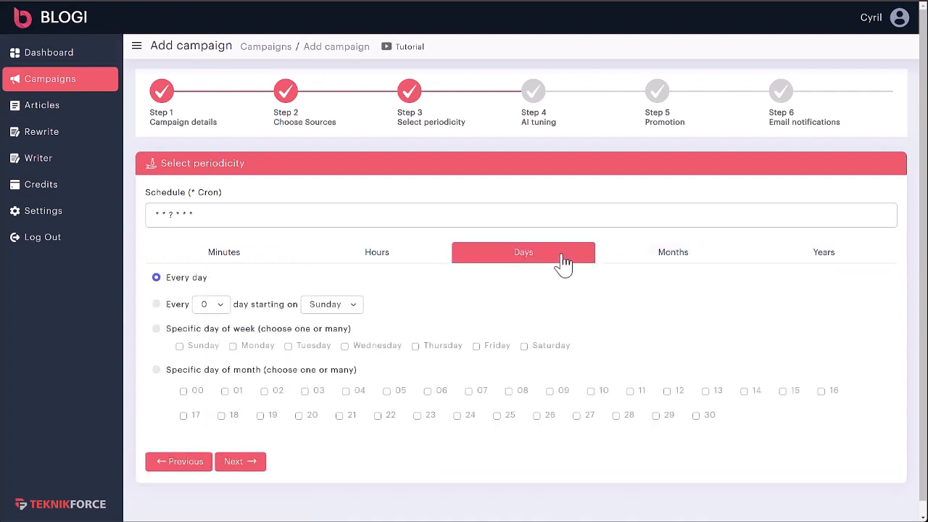
# Step: Schedule runs on Monday and Thursday at hour 12, minute 30
pyautogui.click(223, 310)
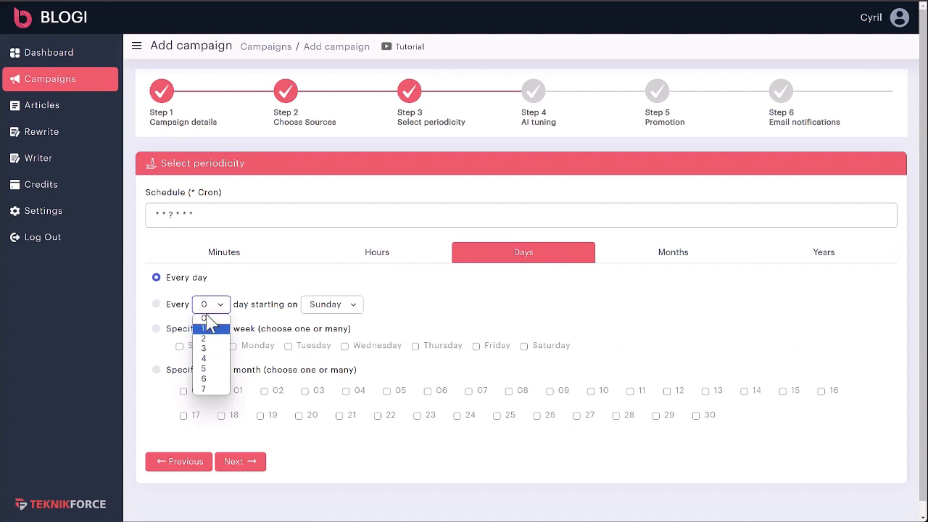
pyautogui.click(157, 304)
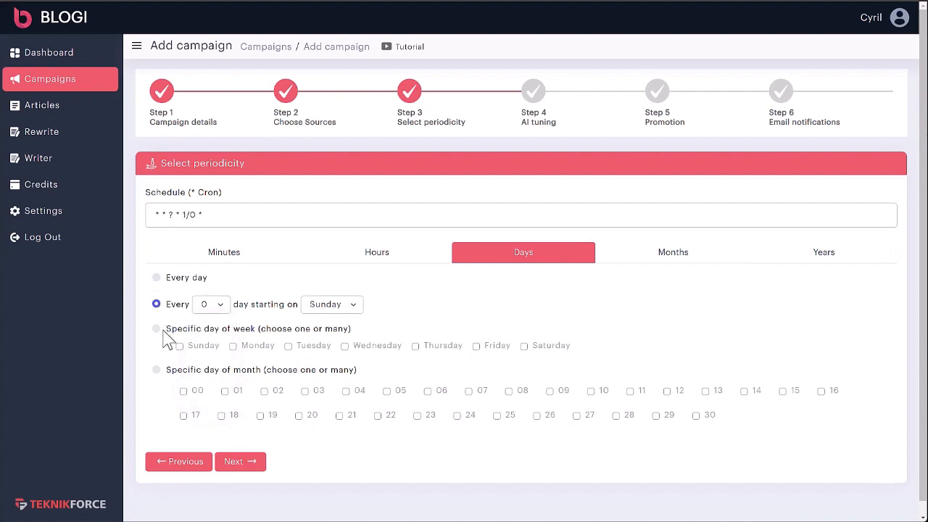
pyautogui.click(156, 329)
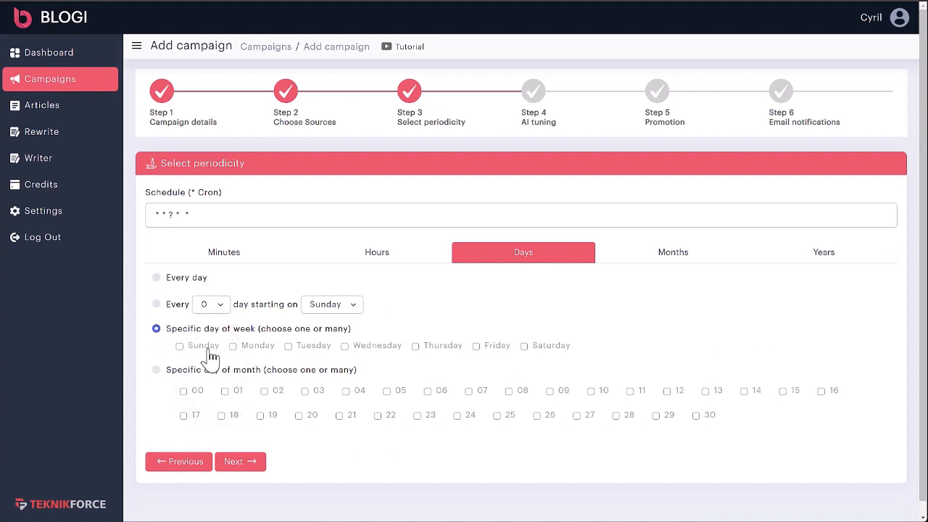
pyautogui.click(258, 349)
pyautogui.click(427, 350)
pyautogui.click(363, 258)
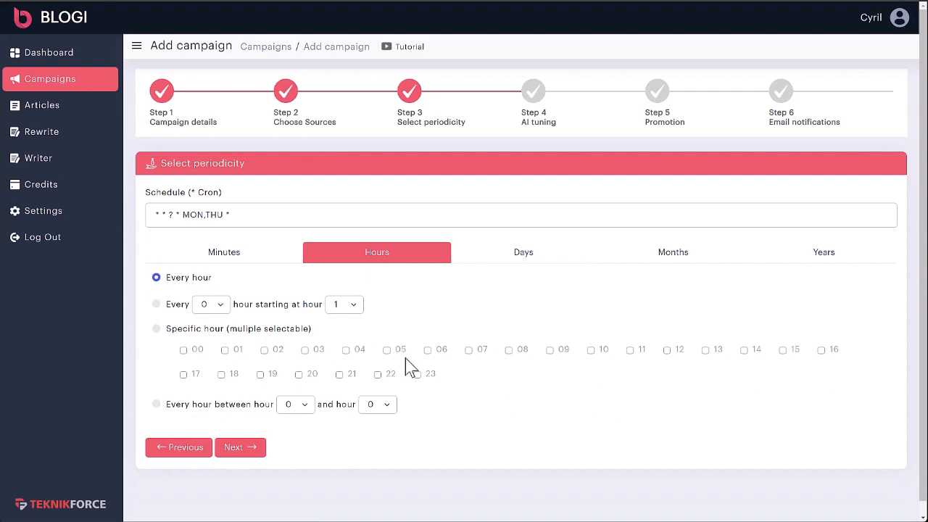
pyautogui.click(666, 350)
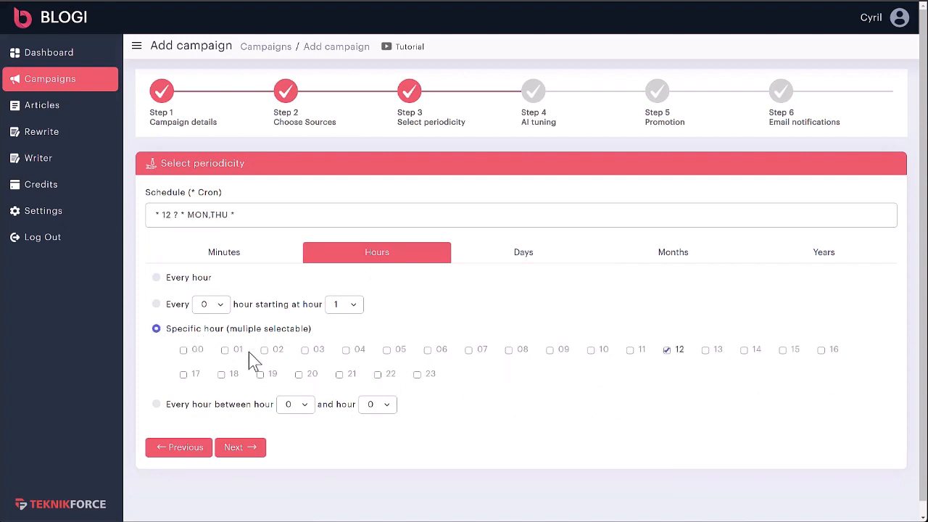
pyautogui.click(224, 253)
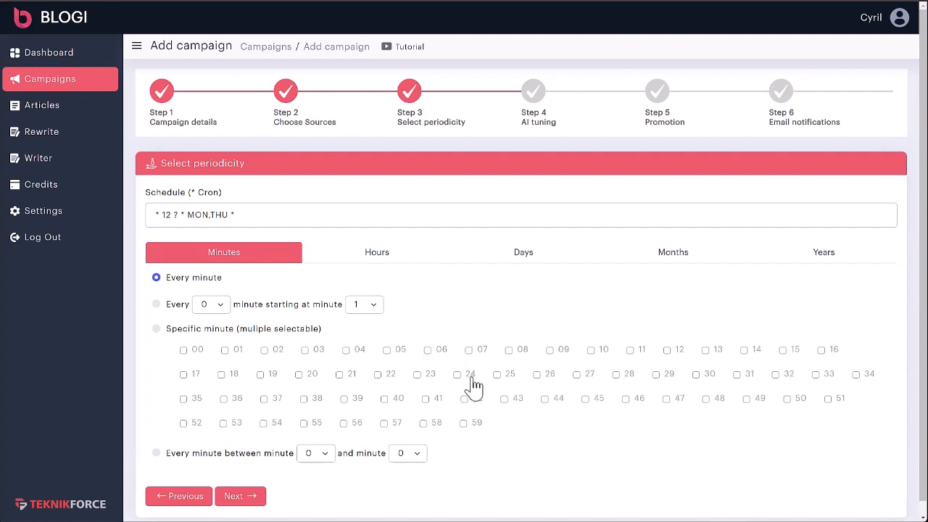
pyautogui.click(697, 374)
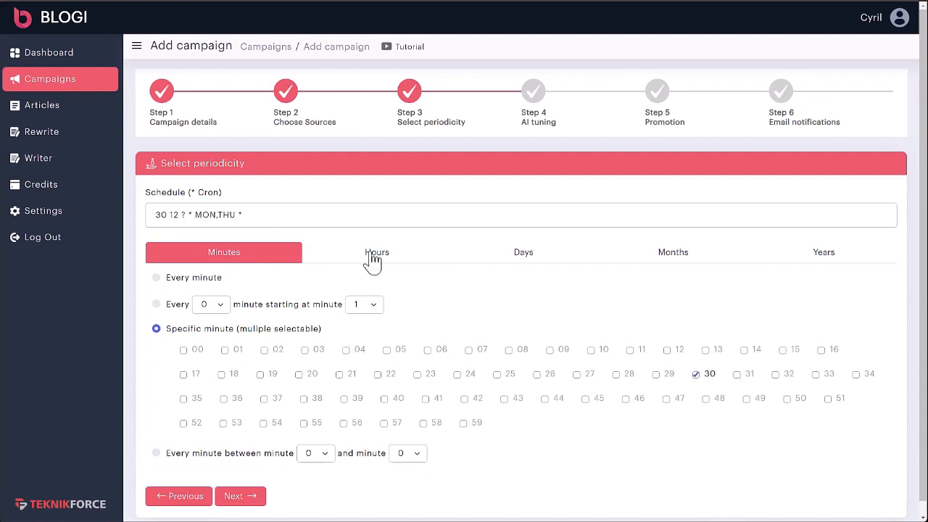
# Step: Review the hour and day settings, keep Monday and Thursday, and advance to AI tuning
pyautogui.click(372, 259)
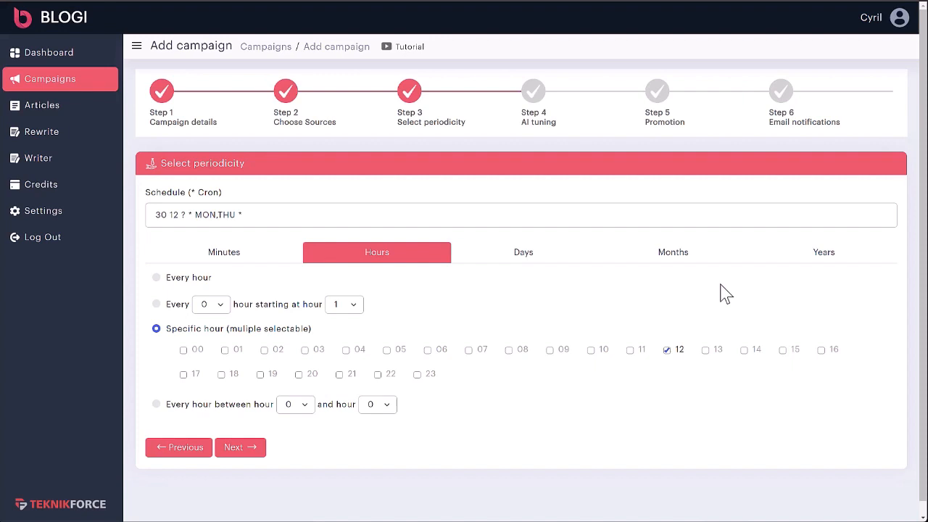
pyautogui.click(534, 253)
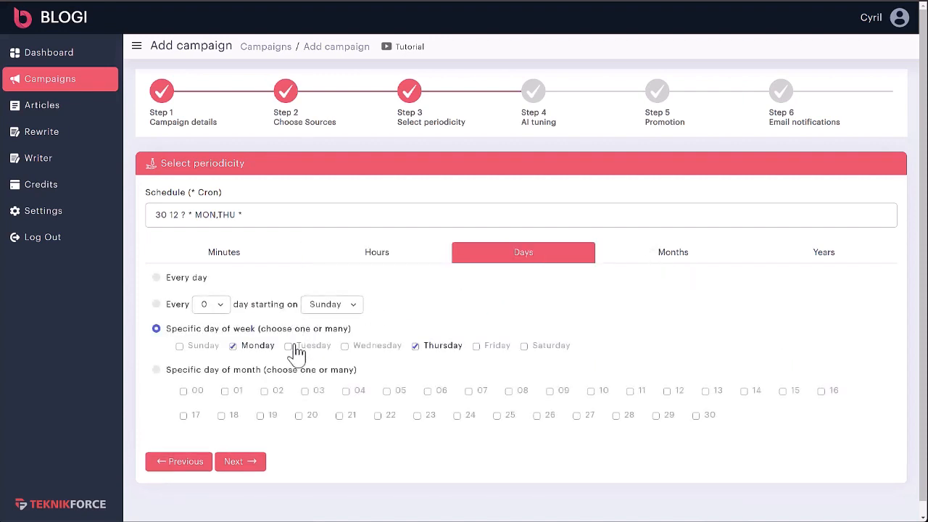
pyautogui.click(225, 392)
pyautogui.click(307, 392)
pyautogui.click(225, 392)
pyautogui.click(306, 391)
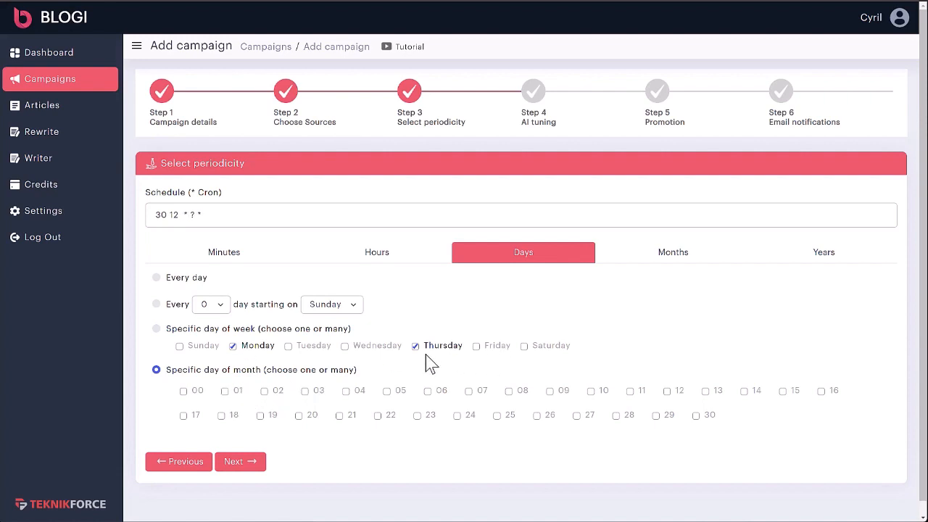
pyautogui.click(186, 281)
pyautogui.click(190, 330)
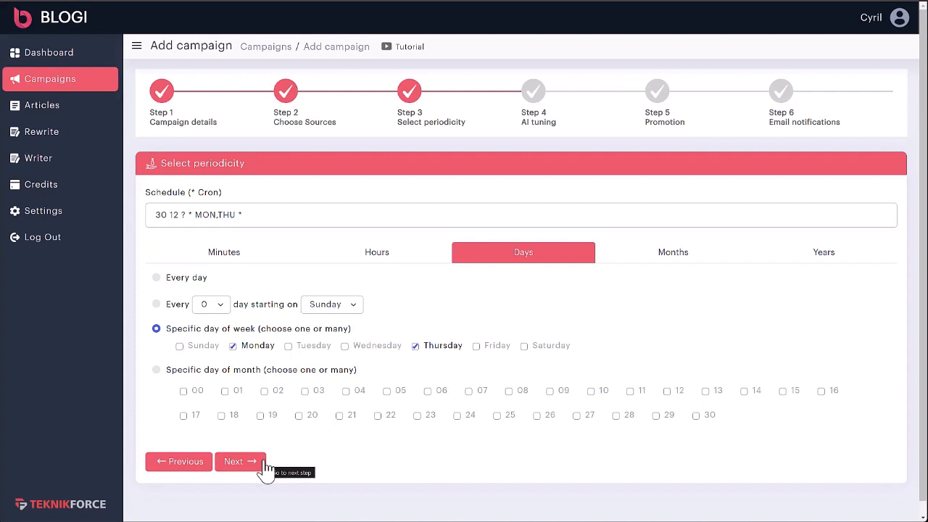
pyautogui.click(240, 461)
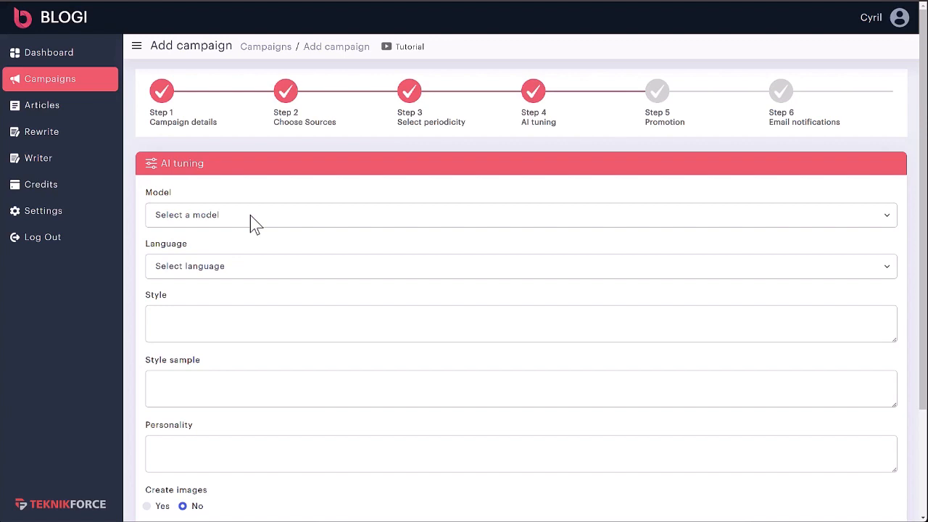
# Step: Try OpenAI GPT-3.5 and then Claude 2 as the AI model, checking the language list
pyautogui.click(218, 215)
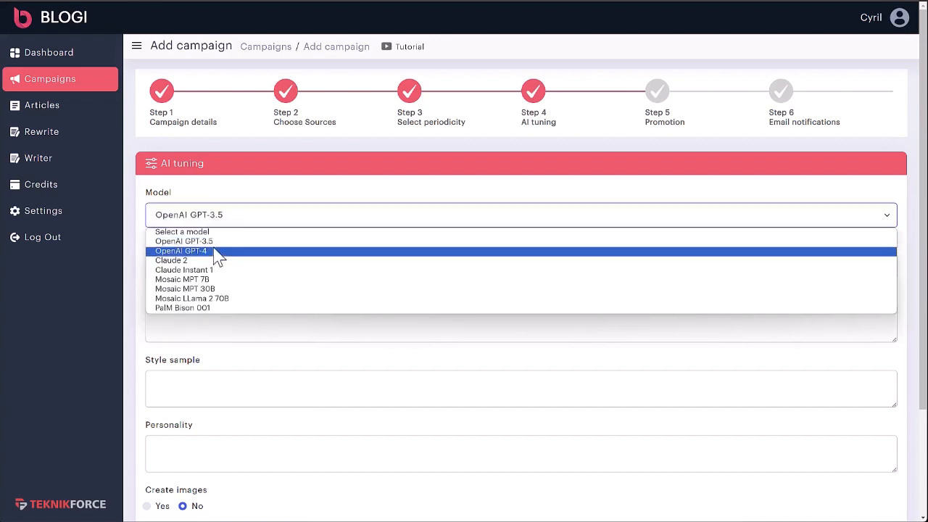
pyautogui.click(216, 242)
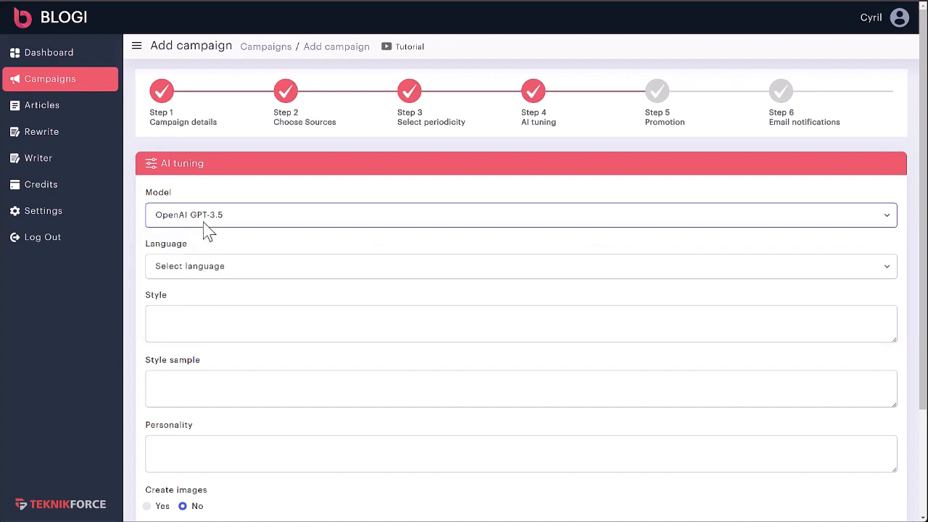
pyautogui.scroll(-1, 232, 279)
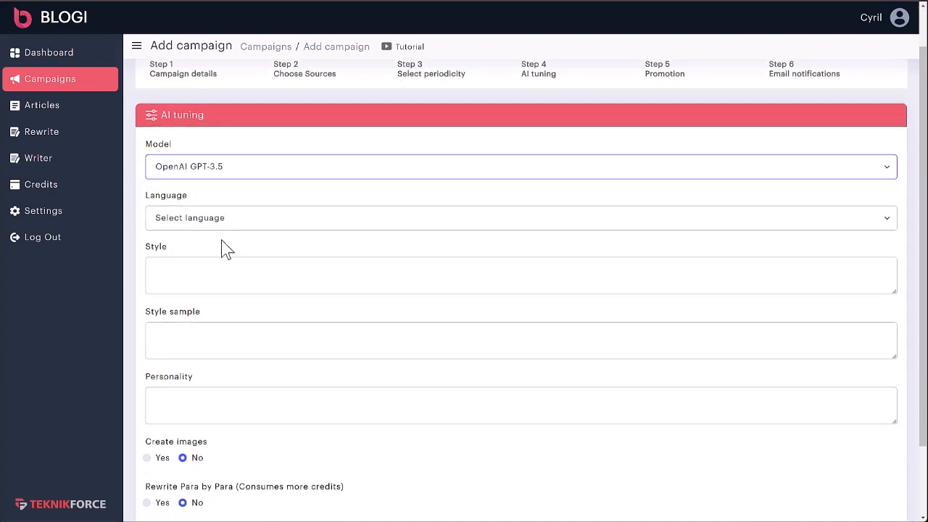
pyautogui.scroll(-2, 229, 210)
pyautogui.click(234, 136)
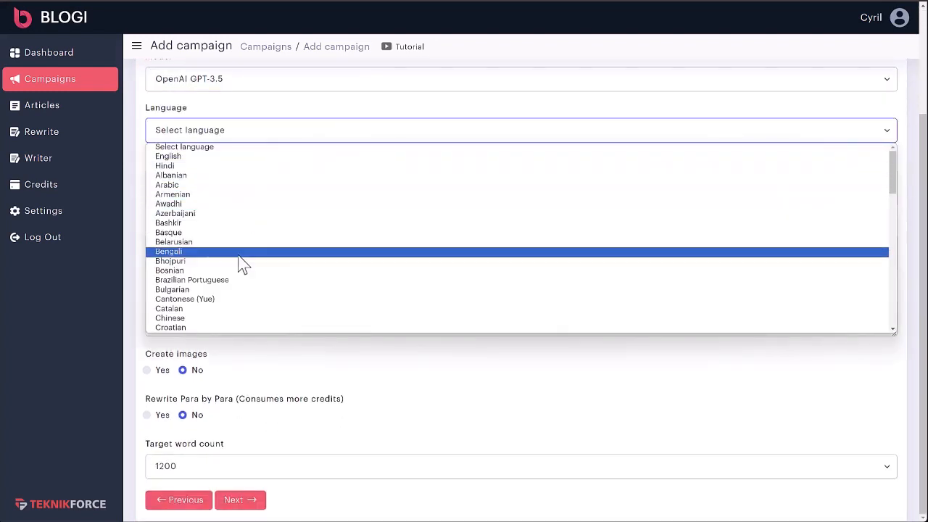
pyautogui.scroll(-10, 239, 287)
pyautogui.scroll(10, 240, 288)
pyautogui.click(238, 76)
pyautogui.click(235, 78)
pyautogui.click(225, 131)
# Step: Switch back to OpenAI GPT-3.5 and choose English as the article language
pyautogui.click(222, 138)
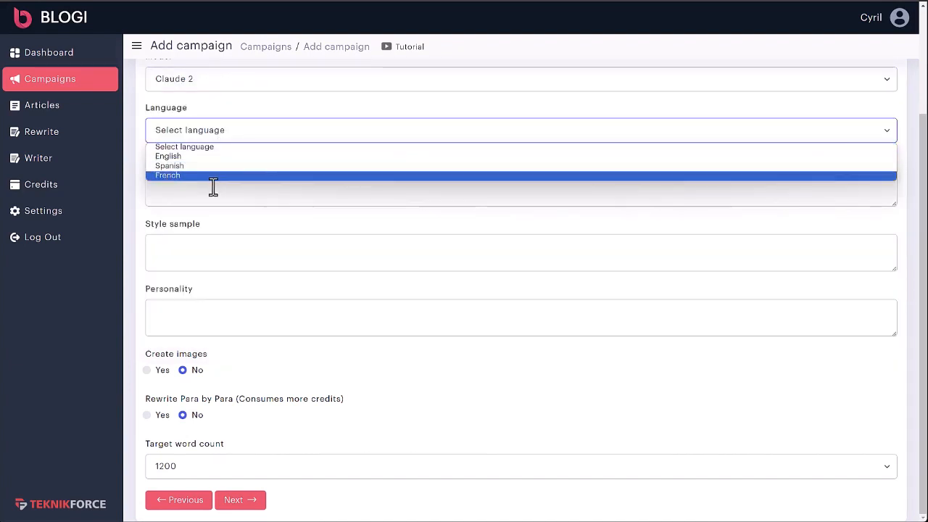
pyautogui.click(229, 92)
pyautogui.click(228, 88)
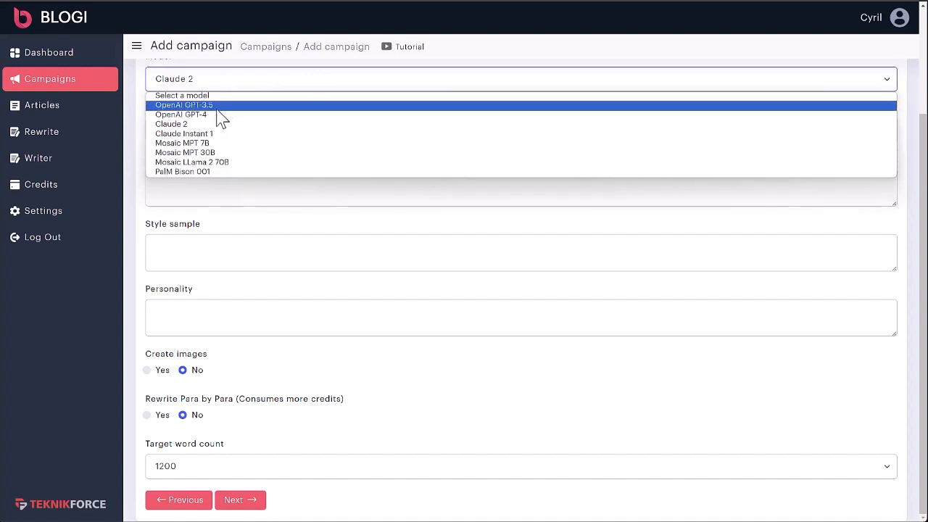
pyautogui.click(216, 107)
pyautogui.click(214, 133)
pyautogui.scroll(-5, 220, 213)
pyautogui.scroll(5, 210, 217)
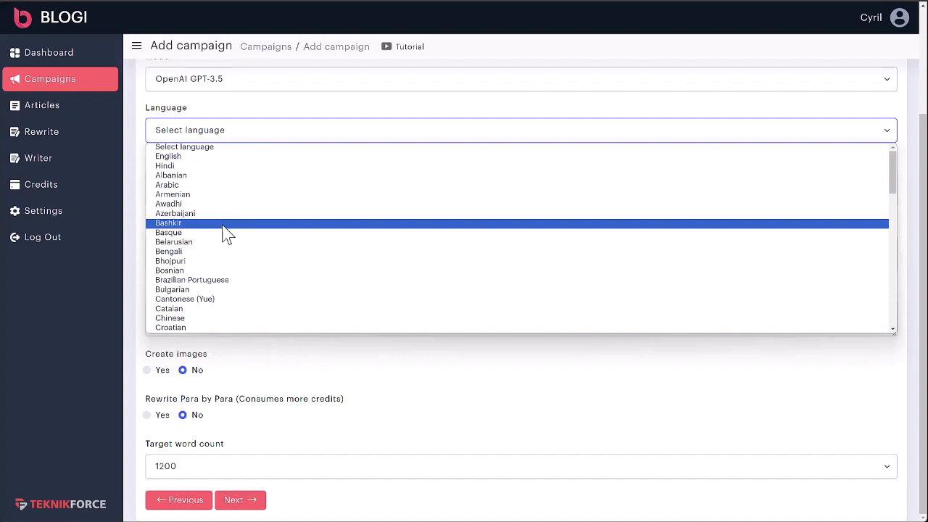
pyautogui.click(219, 158)
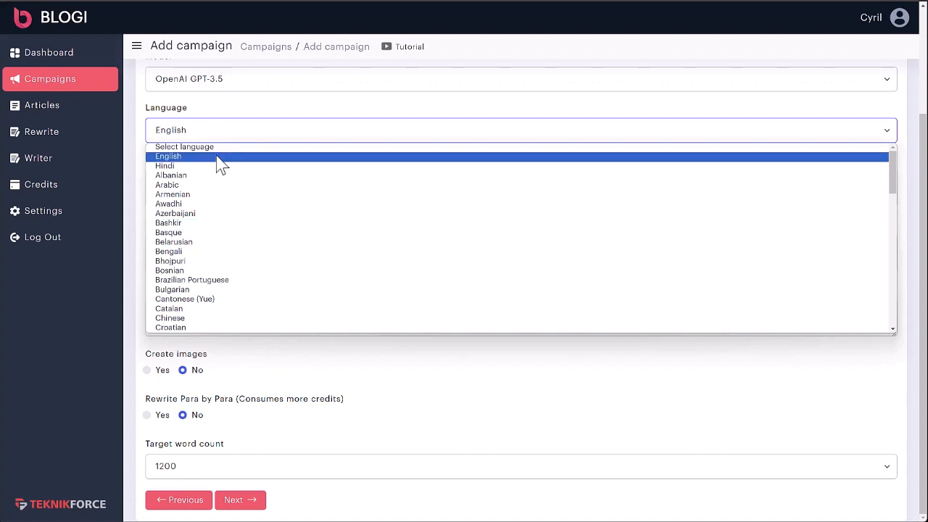
pyautogui.click(219, 163)
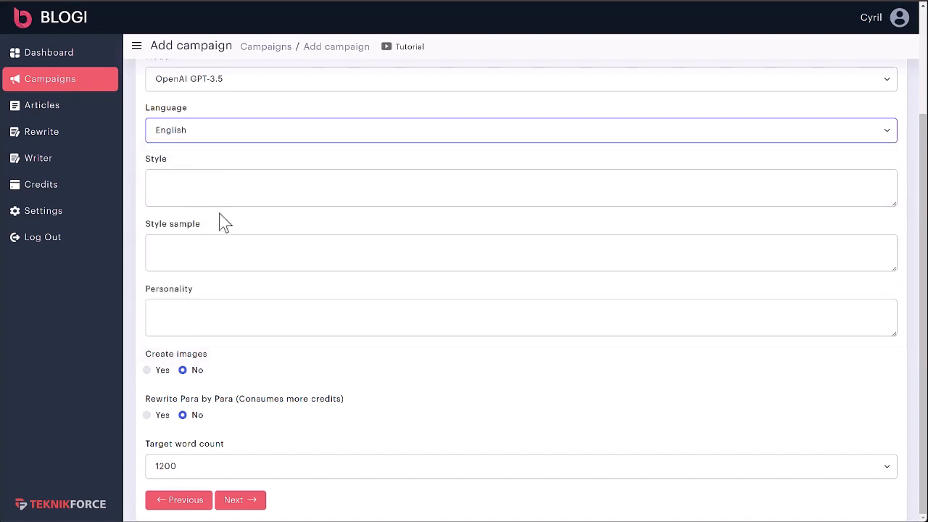
pyautogui.scroll(1, 222, 221)
# Step: Set the writing style to 'Casual and friendly.'
pyautogui.click(223, 236)
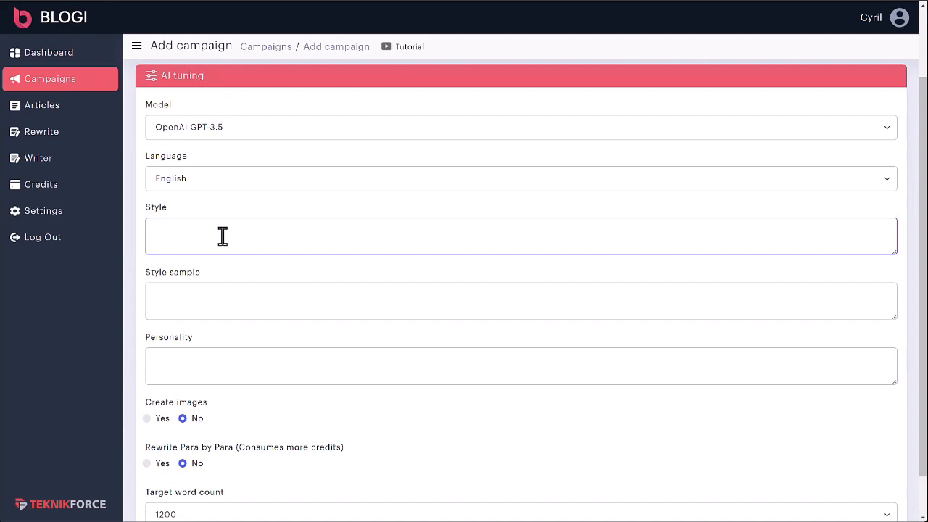
pyautogui.write('Casual and friendly')
pyautogui.press('BackSpace')
pyautogui.write('ly')
# Step: Set the author personality to 'The author is a 35 year old chef.'
pyautogui.click(315, 311)
pyautogui.scroll(-1, 314, 312)
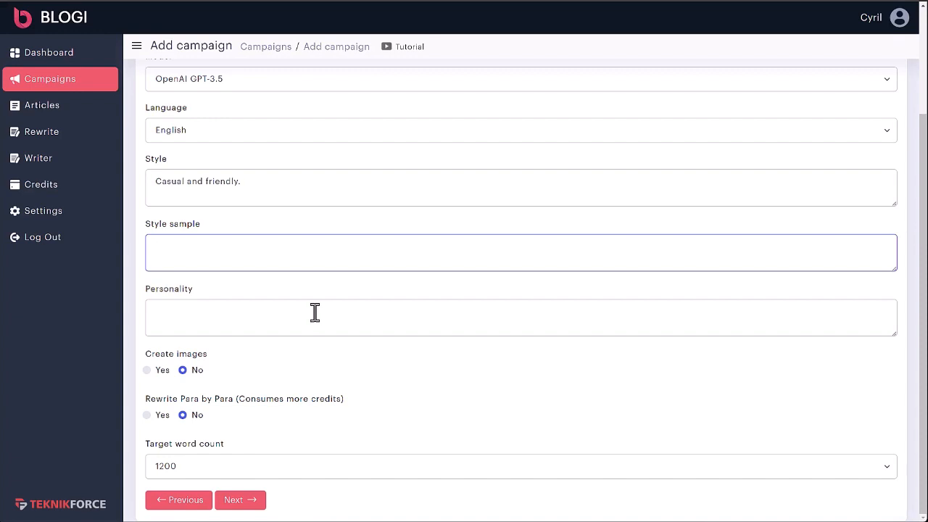
pyautogui.click(315, 317)
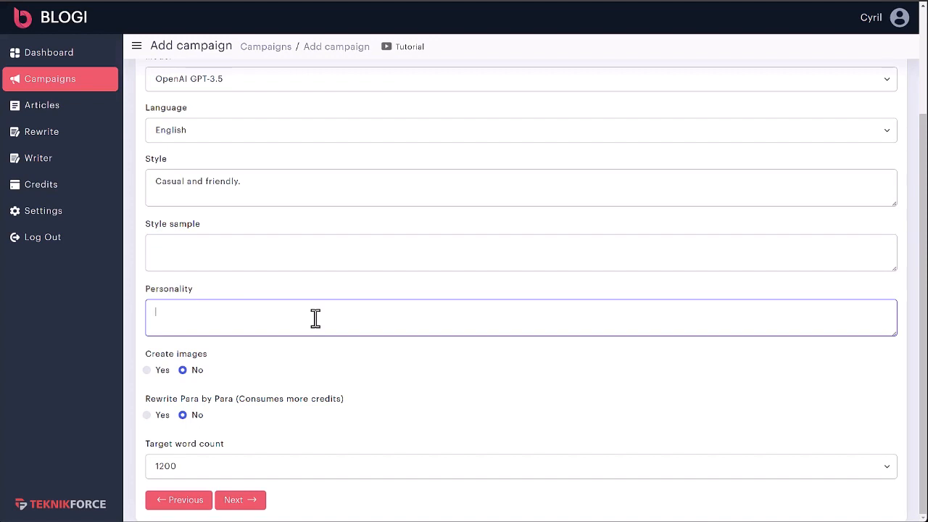
pyautogui.write('The author is a 35 ')
pyautogui.write('year old scienti')
pyautogui.write('chef.')
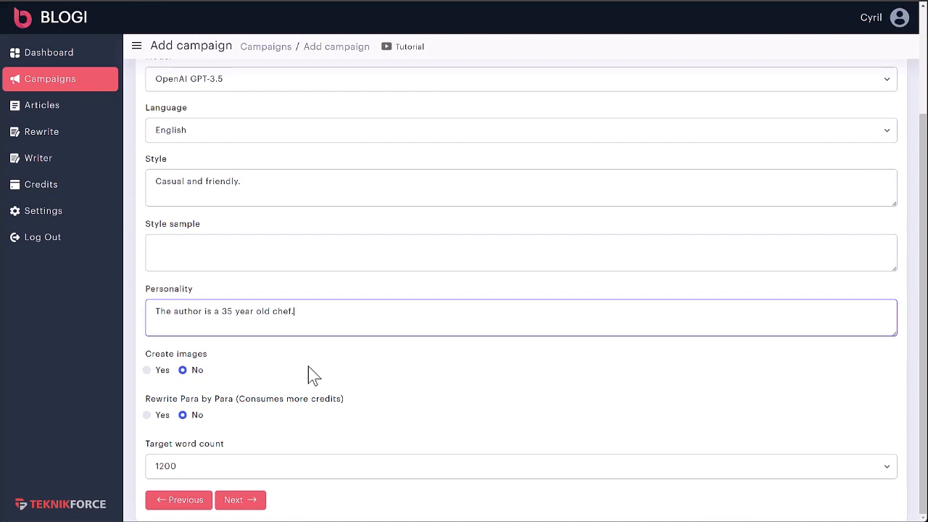
# Step: Set Create images to Yes, Rewrite Para by Para to No, and keep 1200 target words
pyautogui.click(153, 373)
pyautogui.click(163, 416)
pyautogui.click(183, 416)
pyautogui.click(189, 468)
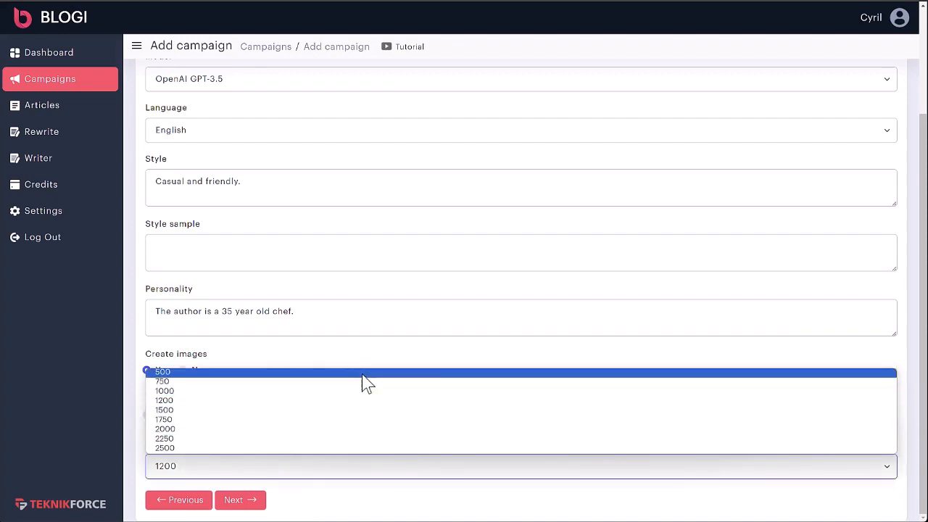
pyautogui.click(344, 402)
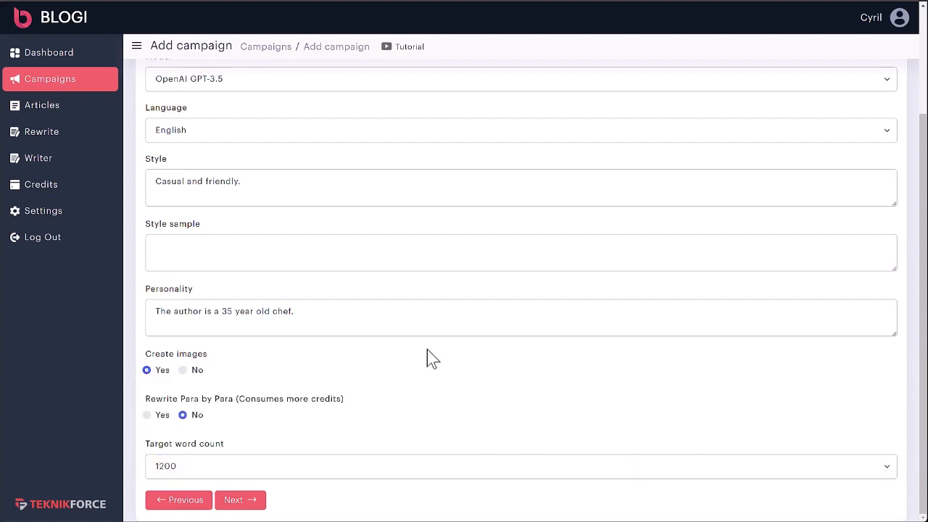
pyautogui.click(242, 503)
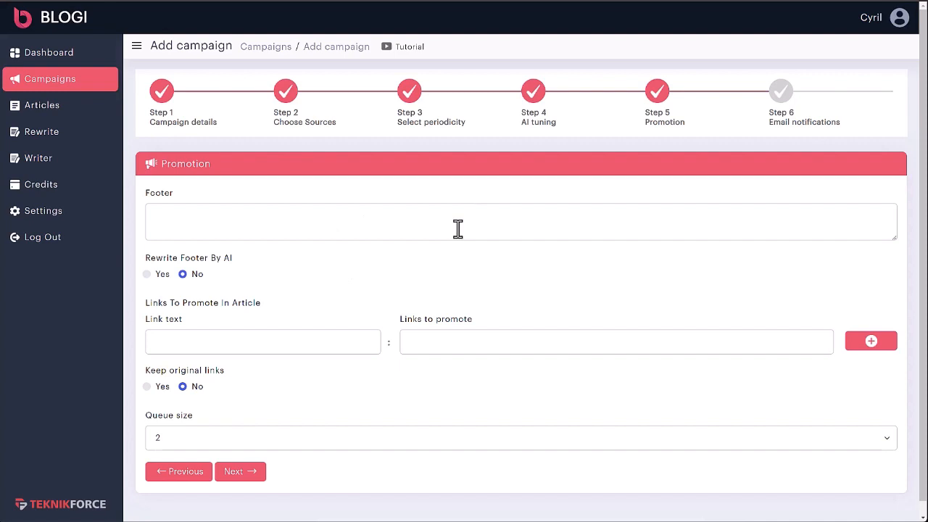
pyautogui.click(457, 228)
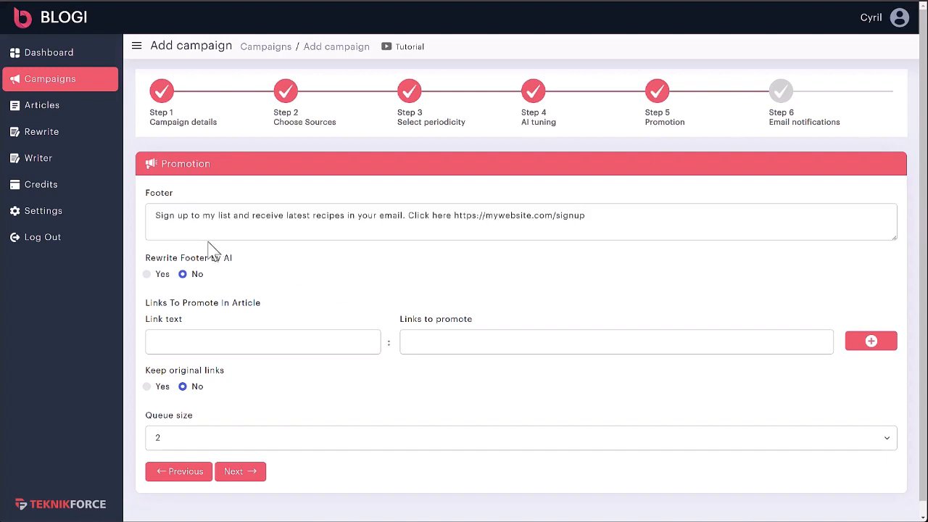
pyautogui.click(173, 216)
pyautogui.moveTo(173, 216); pyautogui.dragTo(352, 217)
pyautogui.moveTo(201, 216); pyautogui.dragTo(368, 224)
pyautogui.click(368, 225)
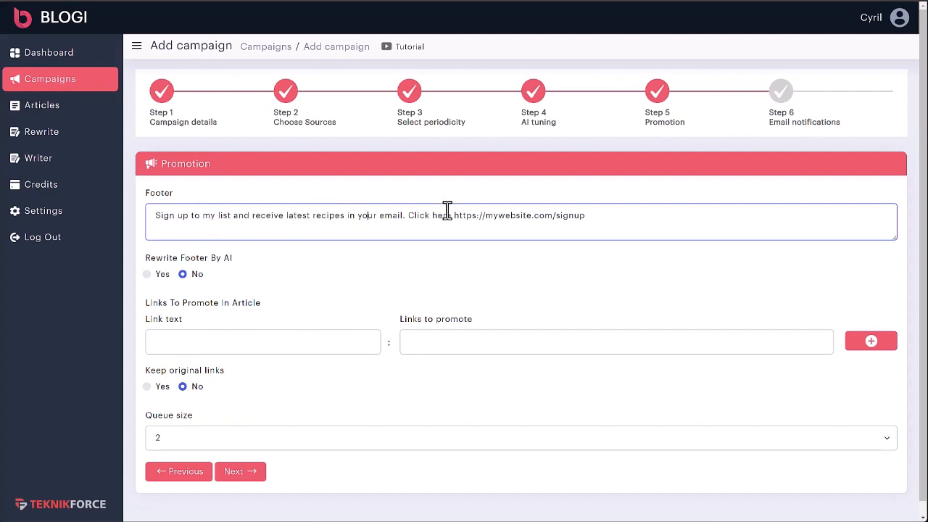
pyautogui.moveTo(466, 215)
pyautogui.mouseDown()
pyautogui.moveTo(599, 216)
pyautogui.moveTo(477, 216)
pyautogui.mouseUp()
pyautogui.click(478, 216)
pyautogui.click(160, 278)
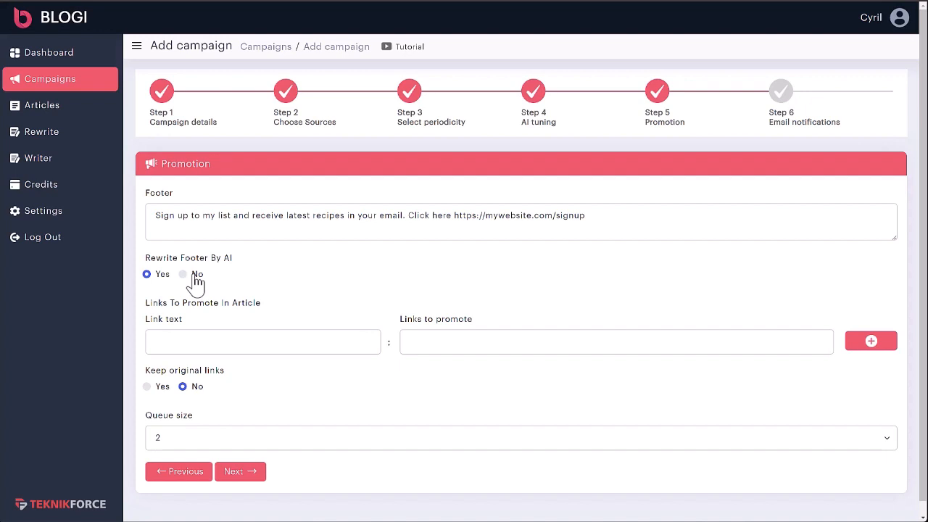
# Step: Leave Link text and Links to promote blank, keep queue size 2, and reach Email notifications
pyautogui.scroll(-1, 218, 289)
pyautogui.click(254, 327)
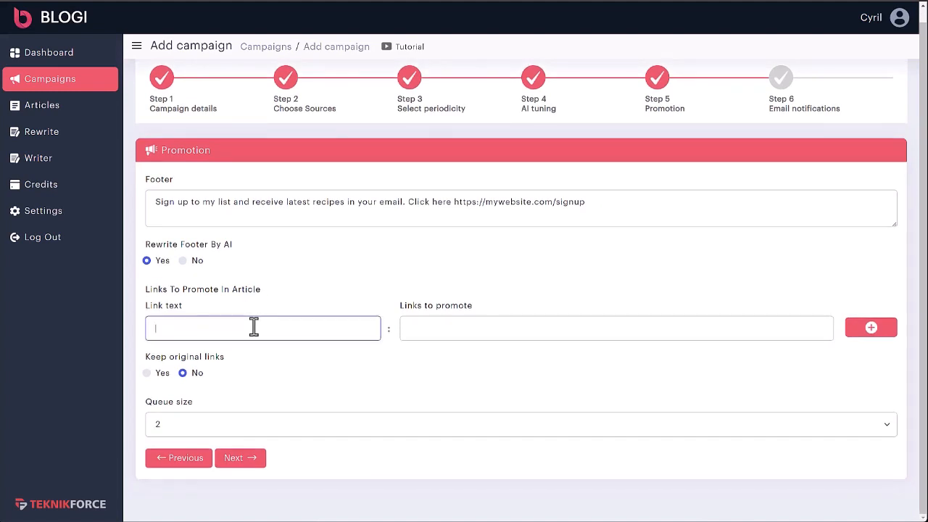
pyautogui.click(470, 332)
pyautogui.click(195, 330)
pyautogui.click(412, 332)
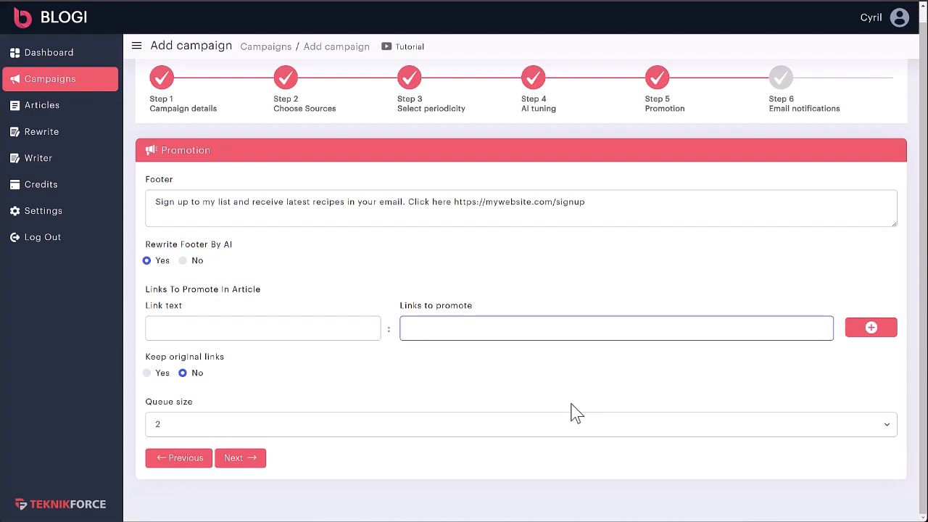
pyautogui.moveTo(181, 358); pyautogui.dragTo(229, 369)
pyautogui.click(227, 365)
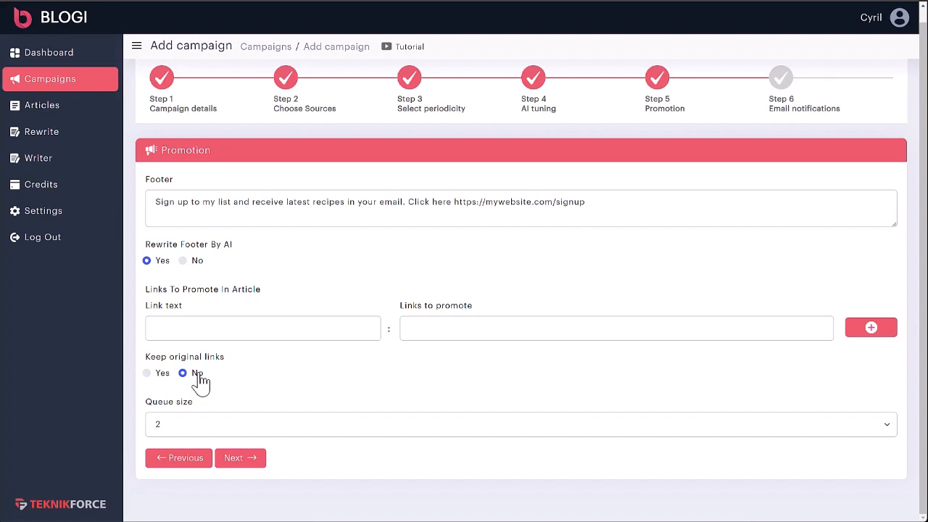
pyautogui.click(355, 430)
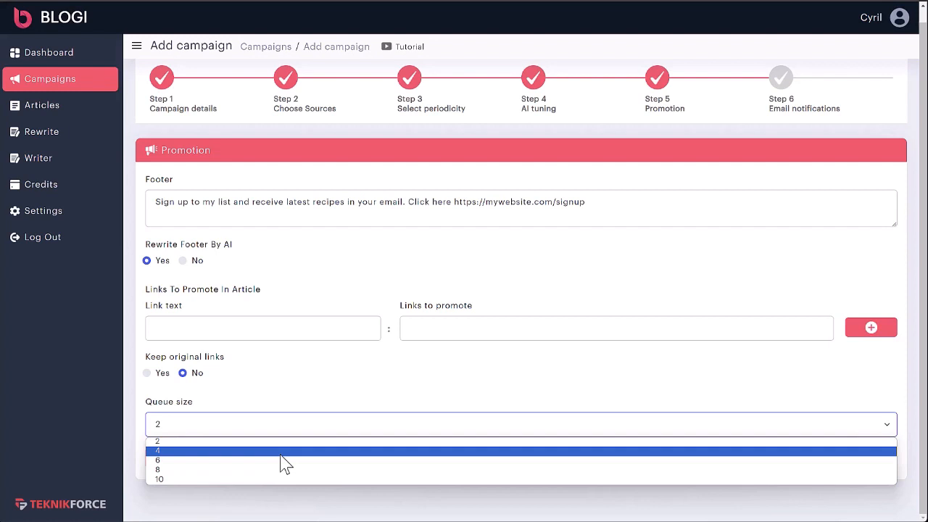
pyautogui.click(263, 401)
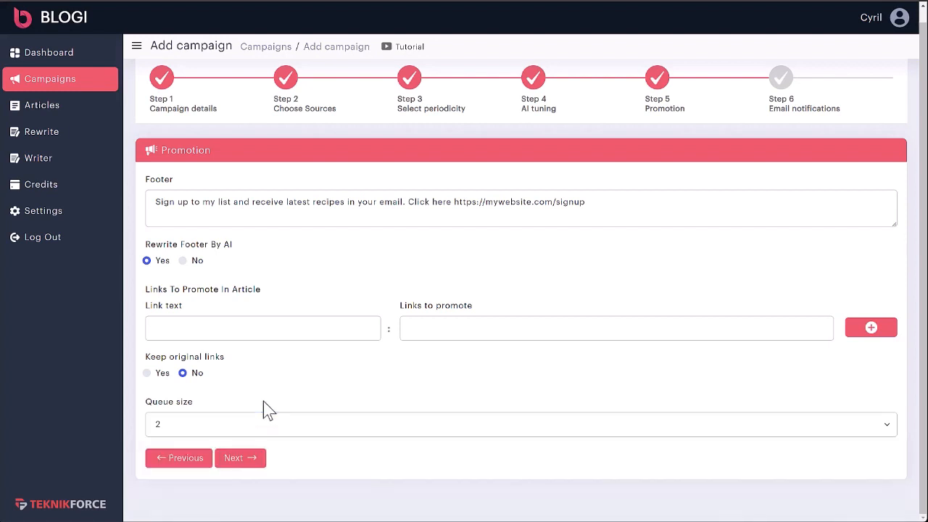
pyautogui.click(263, 455)
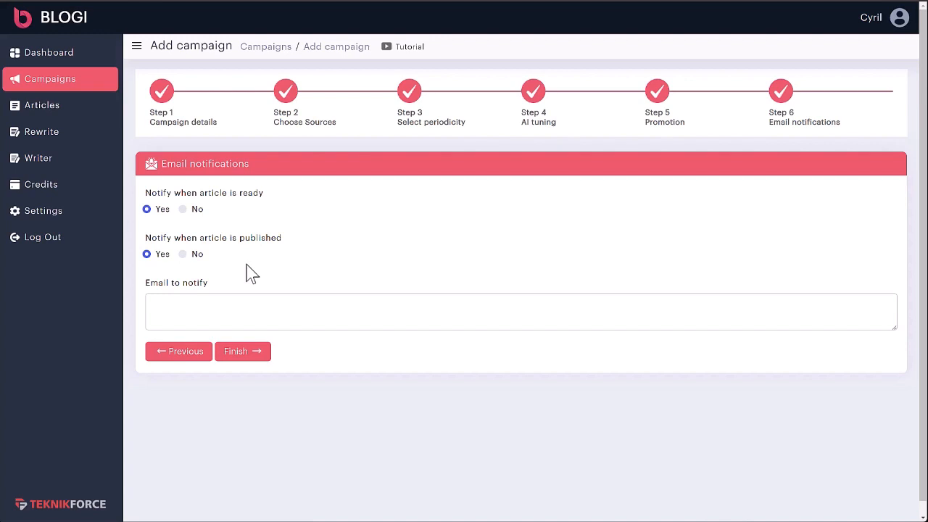
# Step: Enter the notification e-mail address and finish creating The best cooking blog campaign
pyautogui.click(392, 311)
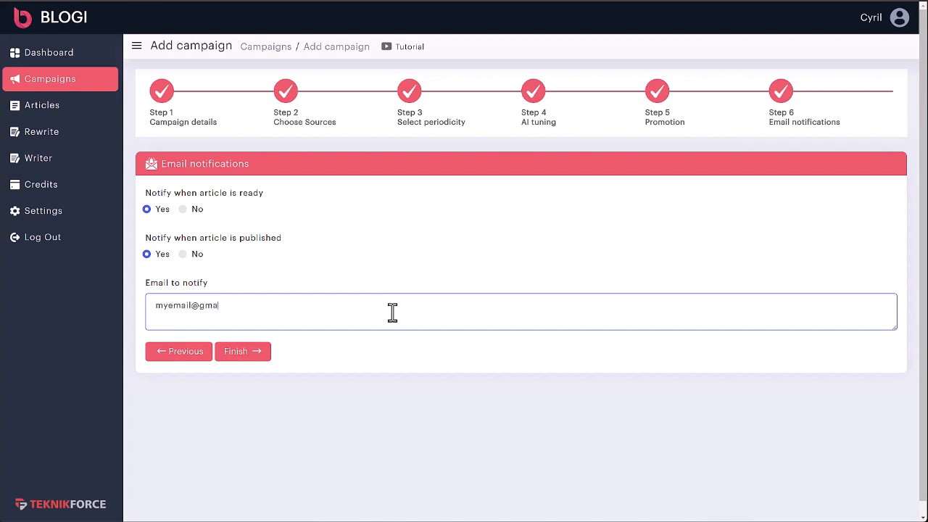
pyautogui.click(255, 353)
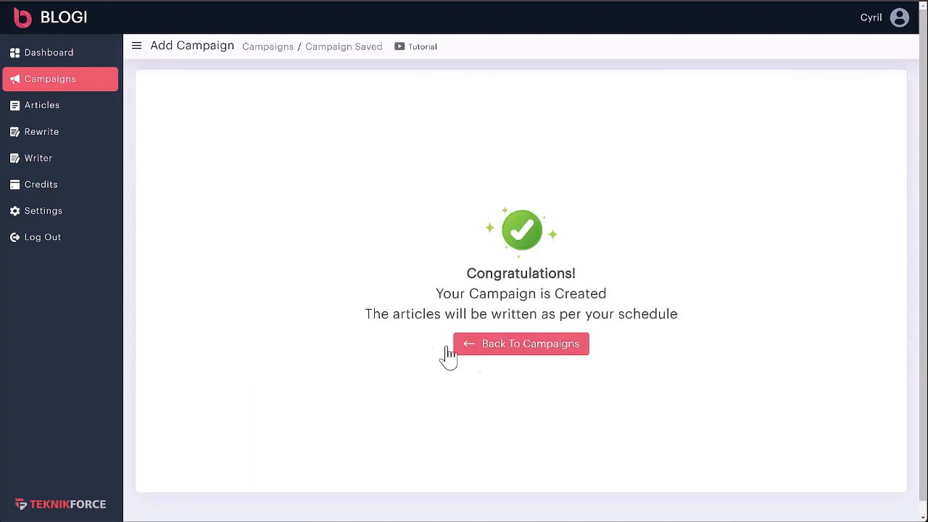
# Step: Return to the campaigns list, then bring up the Articles list
pyautogui.click(533, 348)
pyautogui.moveTo(181, 248); pyautogui.dragTo(265, 258)
pyautogui.click(202, 259)
pyautogui.click(265, 258)
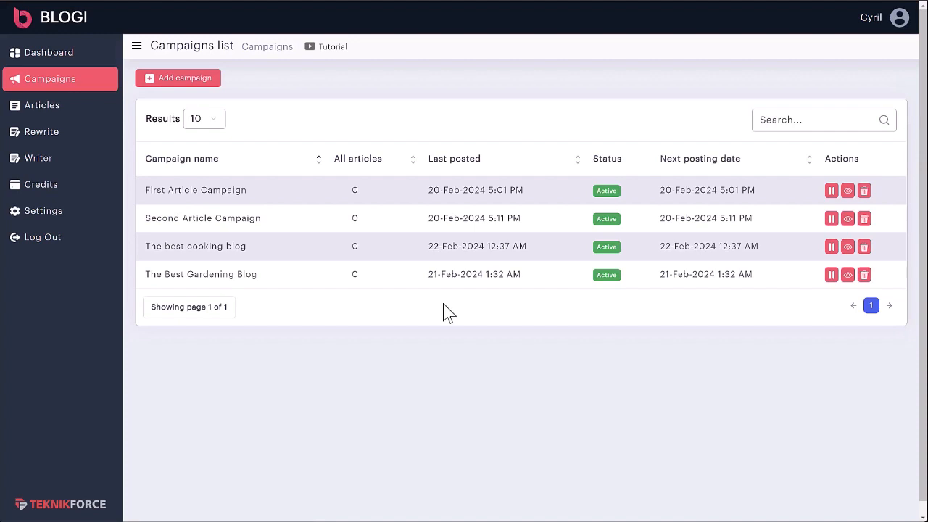
pyautogui.click(32, 112)
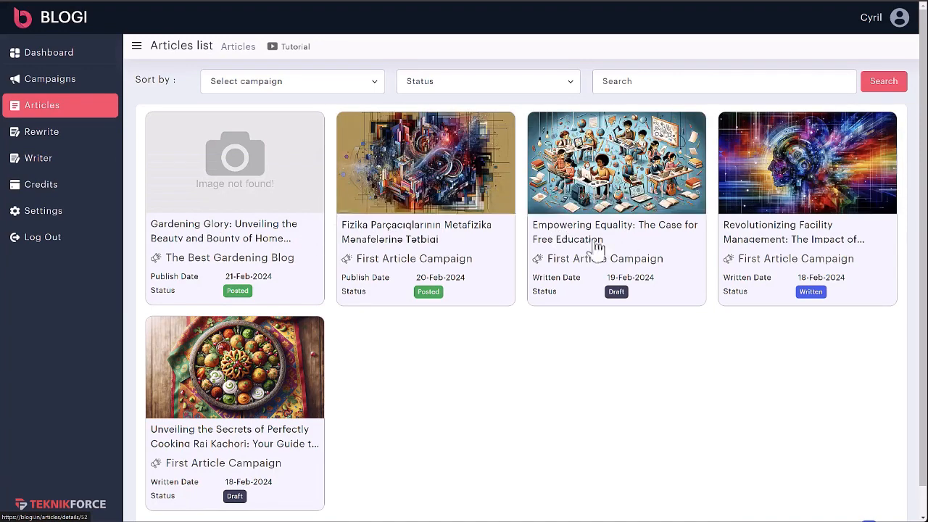
# Step: View the free education article's details and scroll through them
pyautogui.scroll(-1, 732, 297)
pyautogui.scroll(1, 435, 363)
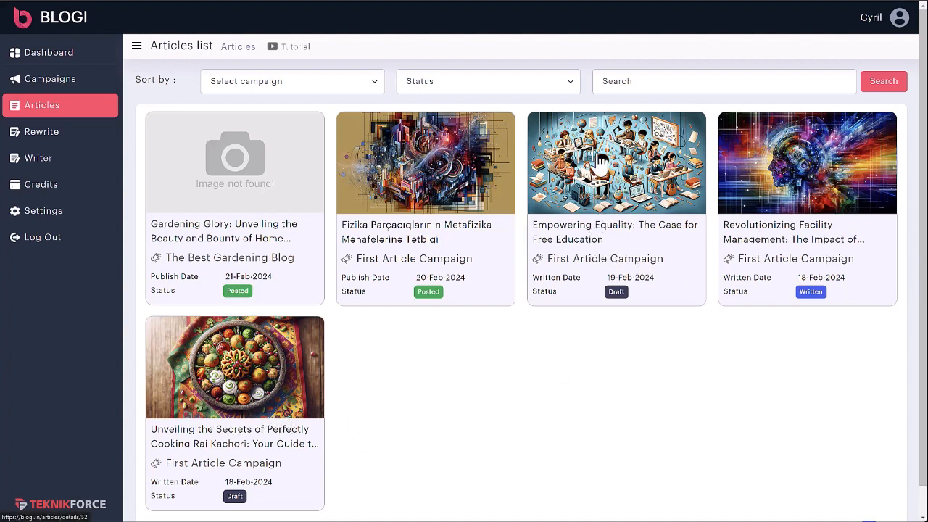
pyautogui.click(622, 209)
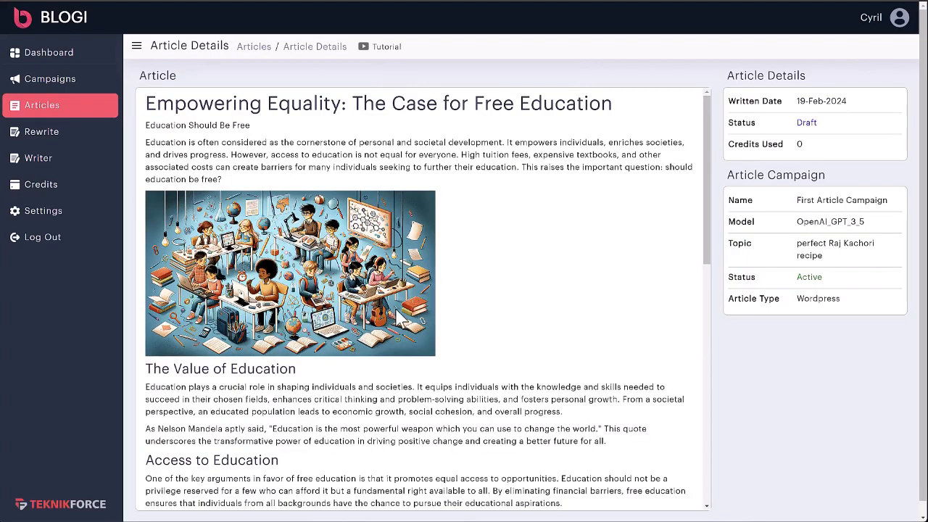
pyautogui.scroll(-15, 447, 261)
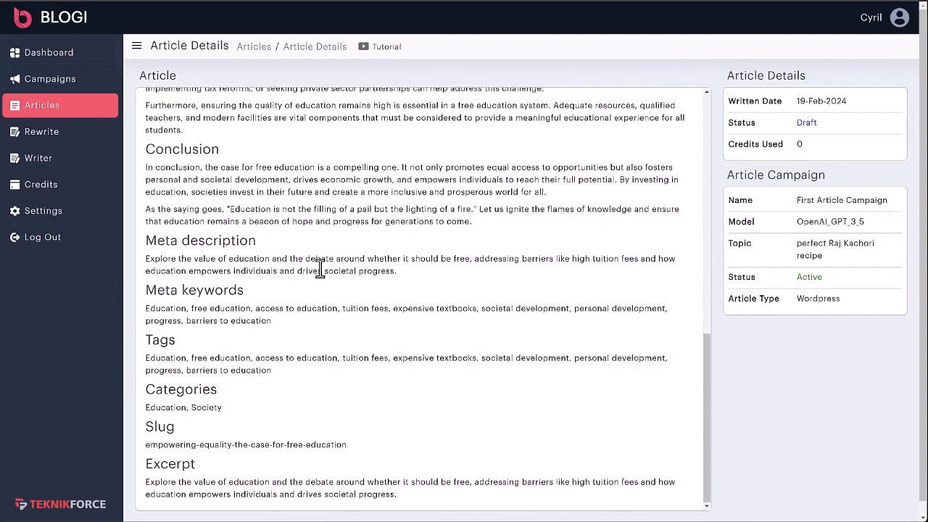
pyautogui.scroll(9, 313, 269)
pyautogui.scroll(-9, 317, 276)
pyautogui.scroll(-1, 268, 301)
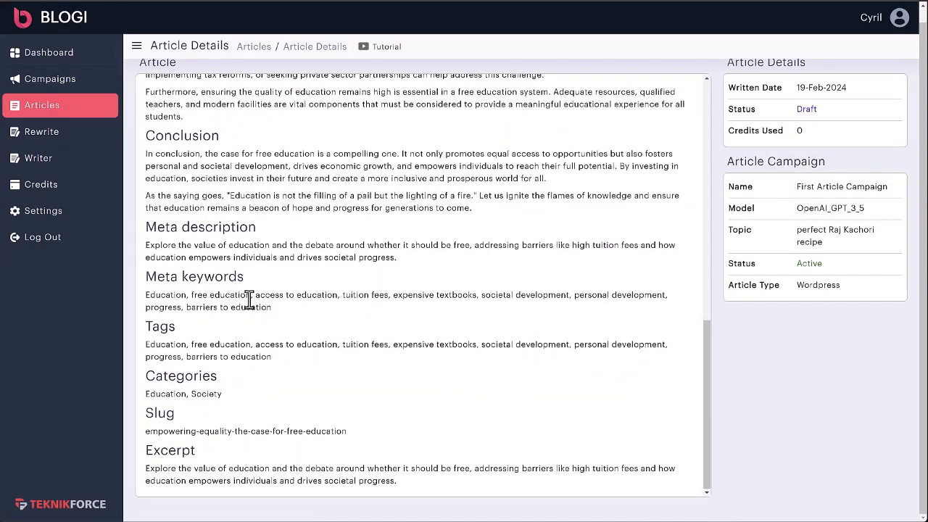
# Step: Highlight the meta description, keywords, categories, slug and excerpt text of the article
pyautogui.moveTo(155, 227); pyautogui.dragTo(303, 259)
pyautogui.click(256, 229)
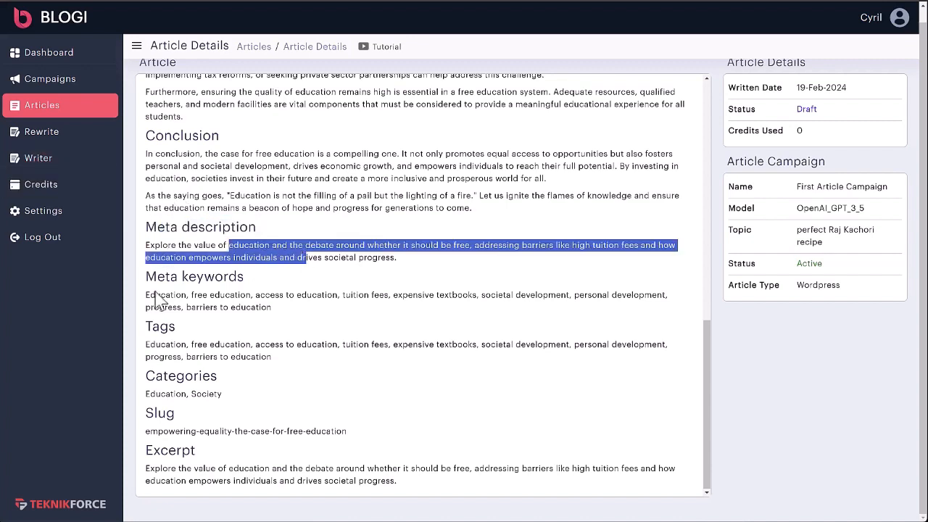
pyautogui.moveTo(166, 276); pyautogui.dragTo(245, 277)
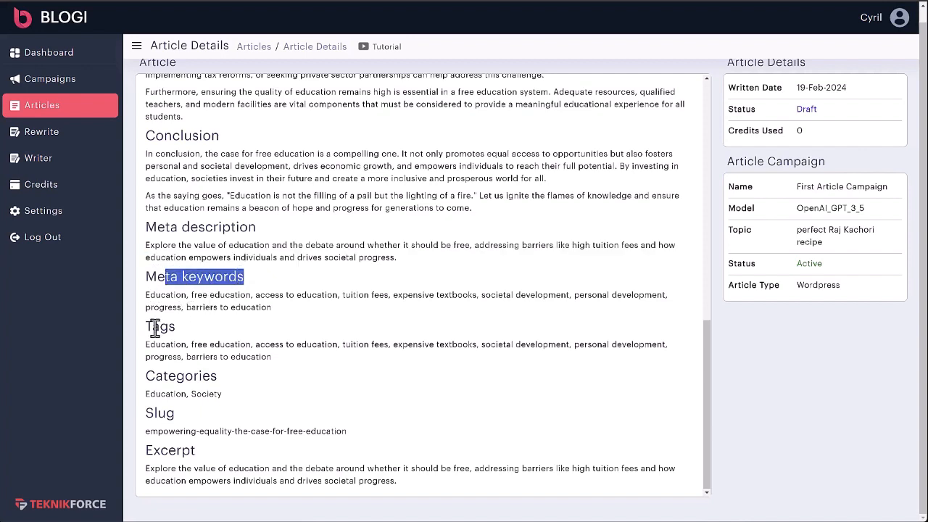
pyautogui.moveTo(155, 327); pyautogui.dragTo(177, 327)
pyautogui.moveTo(155, 376); pyautogui.dragTo(203, 377)
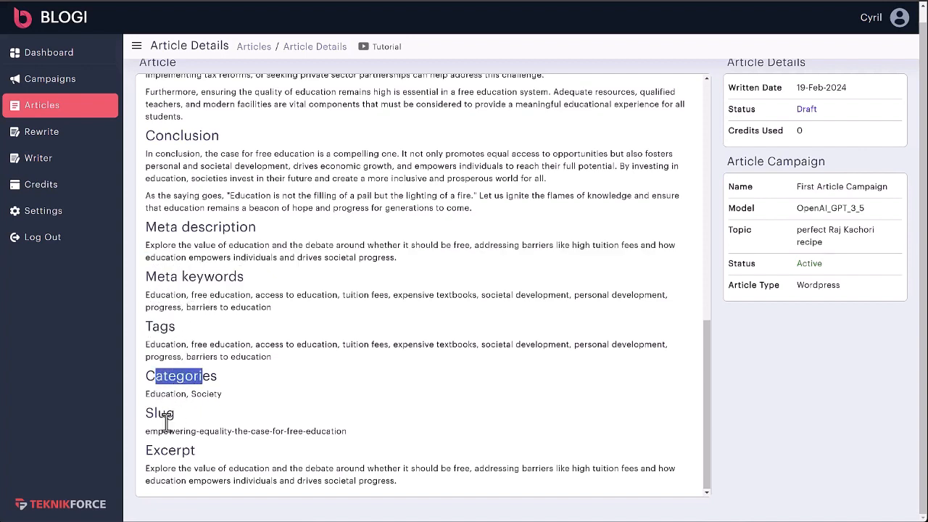
pyautogui.click(166, 424)
pyautogui.moveTo(150, 432); pyautogui.dragTo(298, 438)
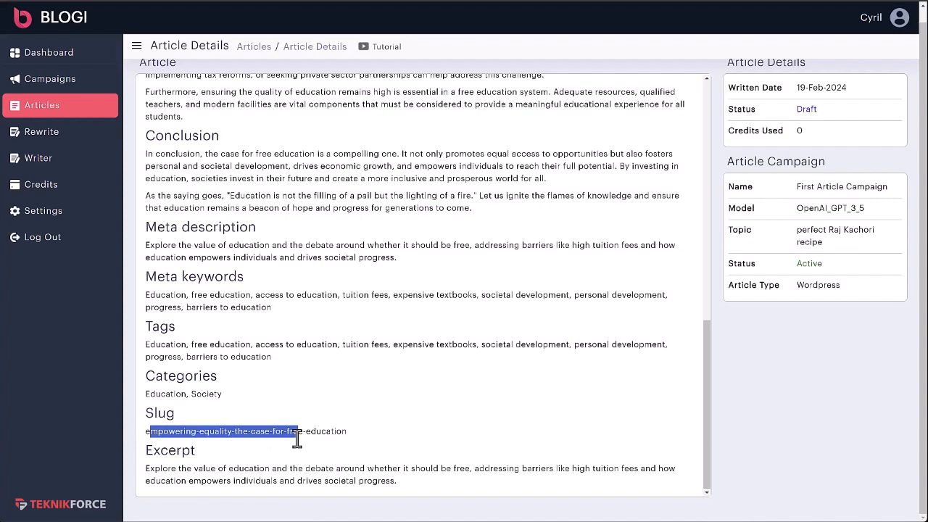
pyautogui.click(297, 438)
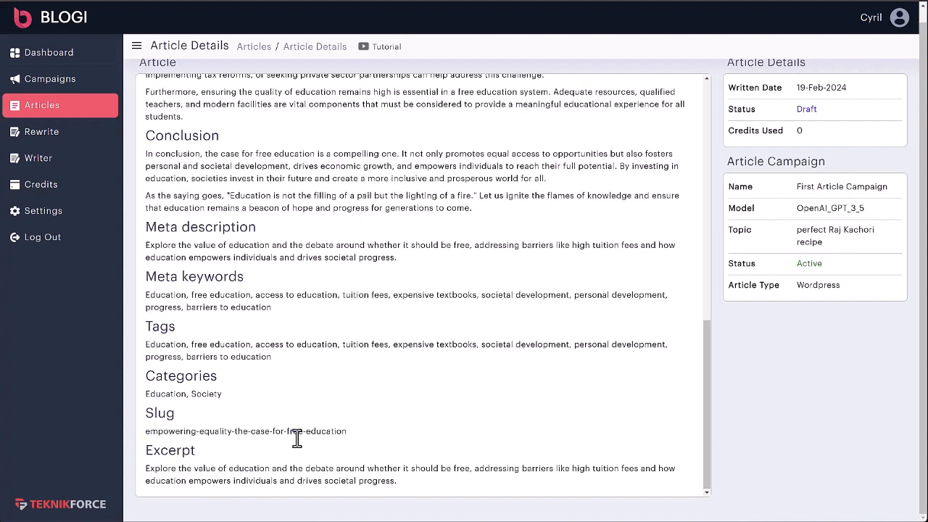
pyautogui.tripleClick(243, 467)
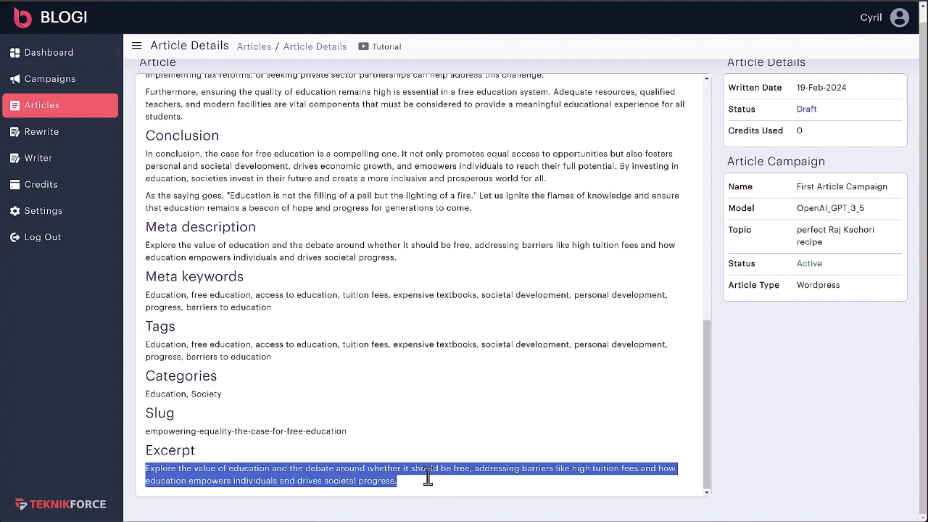
pyautogui.click(428, 475)
# Step: Select more of the article's metadata, then go to the Rewrite article page
pyautogui.scroll(3, 429, 471)
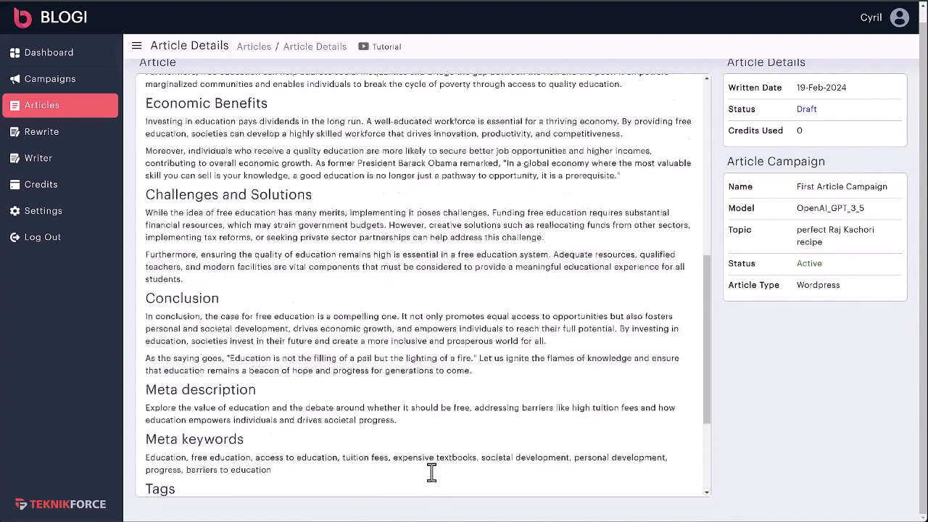
pyautogui.moveTo(480, 456); pyautogui.dragTo(310, 316)
pyautogui.scroll(-3, 346, 373)
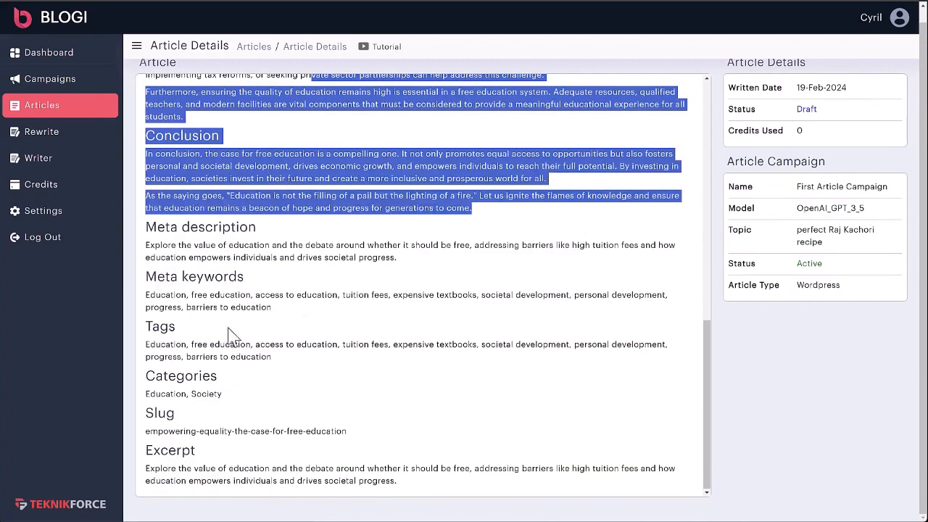
pyautogui.moveTo(220, 276); pyautogui.dragTo(338, 416)
pyautogui.click(358, 430)
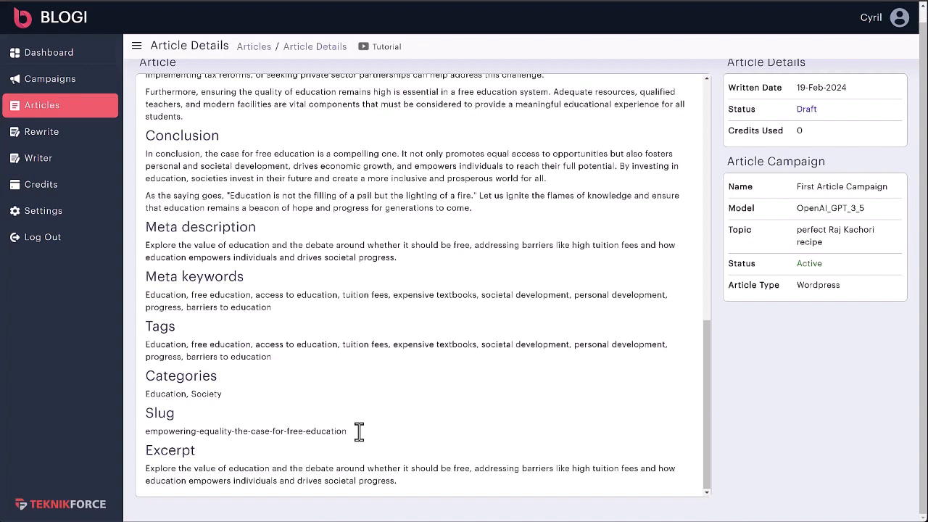
pyautogui.click(66, 131)
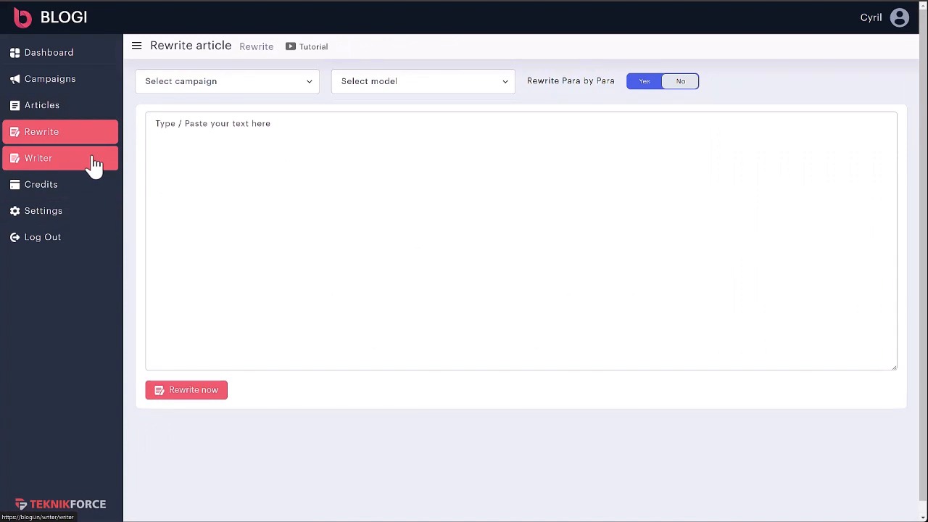
# Step: Choose The best cooking blog campaign, OpenAI GPT 4 model, and keep Rewrite Para by Para on Yes
pyautogui.click(183, 87)
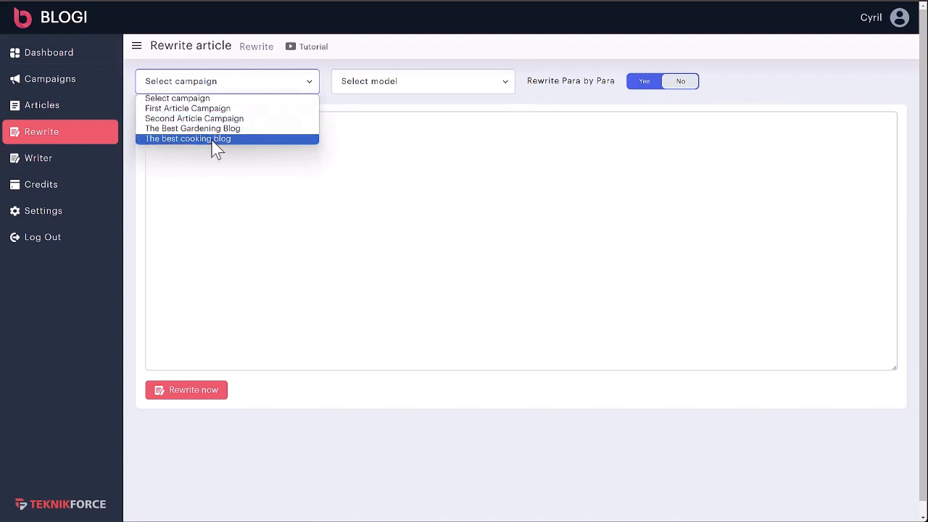
pyautogui.click(216, 139)
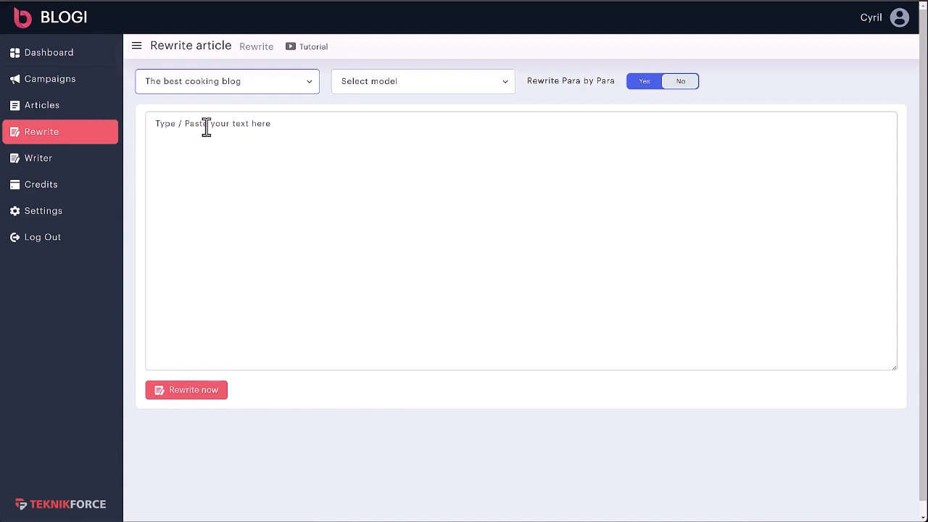
pyautogui.click(456, 86)
pyautogui.click(442, 119)
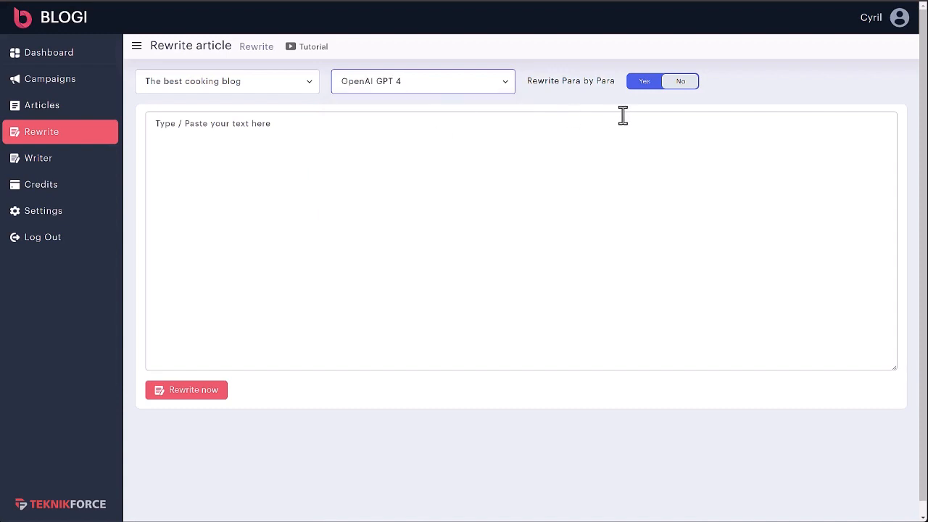
pyautogui.click(660, 85)
pyautogui.click(660, 86)
pyautogui.click(660, 85)
# Step: Paste the Butternut Squash Soup recipe paragraph and run the rewrite
pyautogui.click(213, 172)
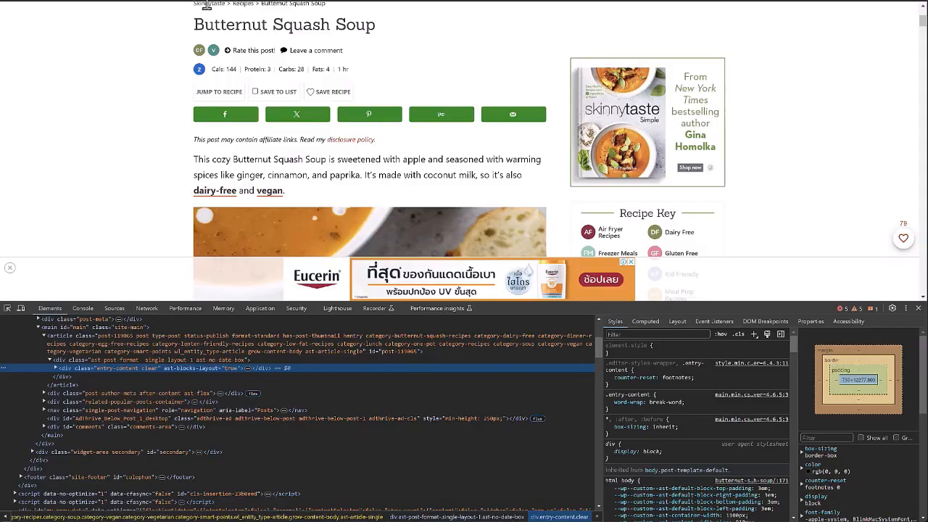
pyautogui.scroll(-1, 262, 190)
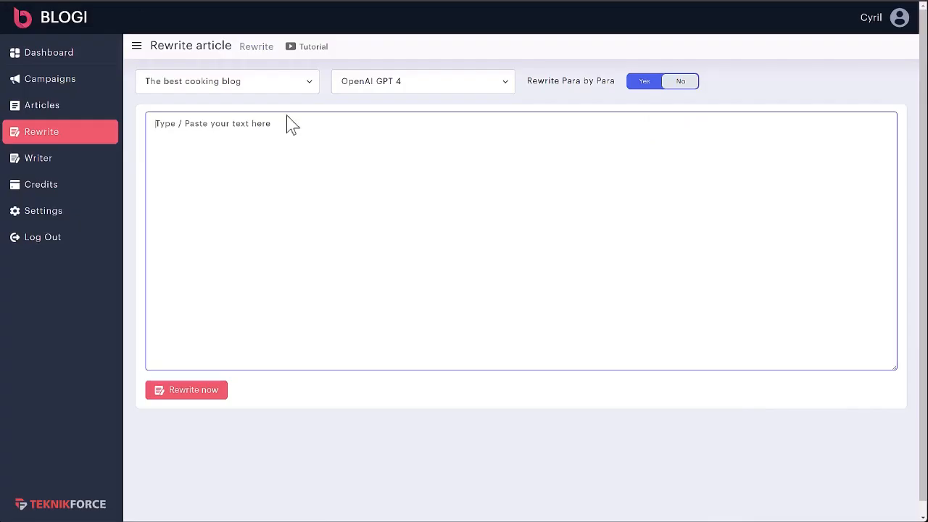
pyautogui.write('This creamy Butternut Squash Soup is so good and easy to make. To make it extra flavorful, the butternut squash is roasted in the oven with the apples, onion, and sage to enhance the flavor, and then it’s blended with coconut milk and ginger. This butternut soup is perfect with a salad or sandwich for lunch or as a starter for dinner. More healthy butternut squash soup recipes to try are this Coconut Curry Butternut Squash Soup, Slow Cooker Butternut Squash Soup, and Butternut Squash Soup with Sage.')
pyautogui.click(216, 397)
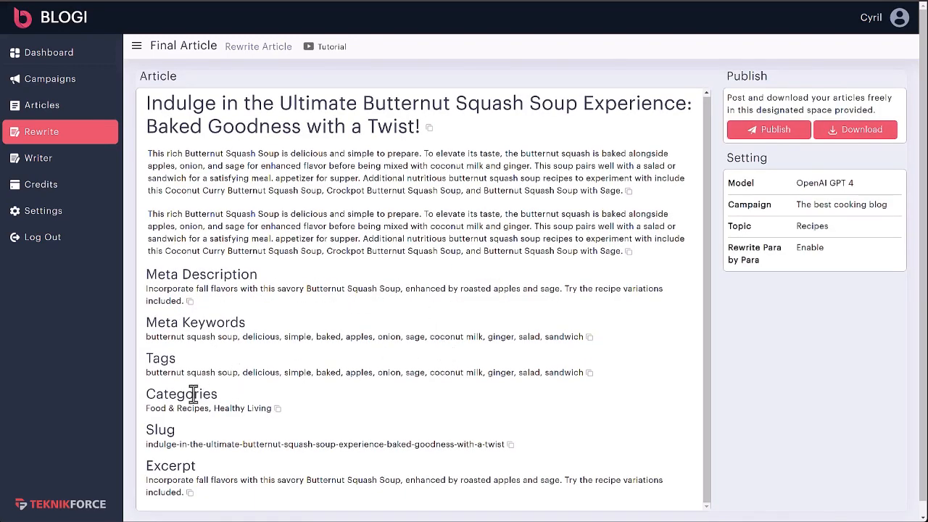
# Step: Scroll through the rewritten Butternut Squash Soup article, then go to the Writer form
pyautogui.scroll(-2, 225, 427)
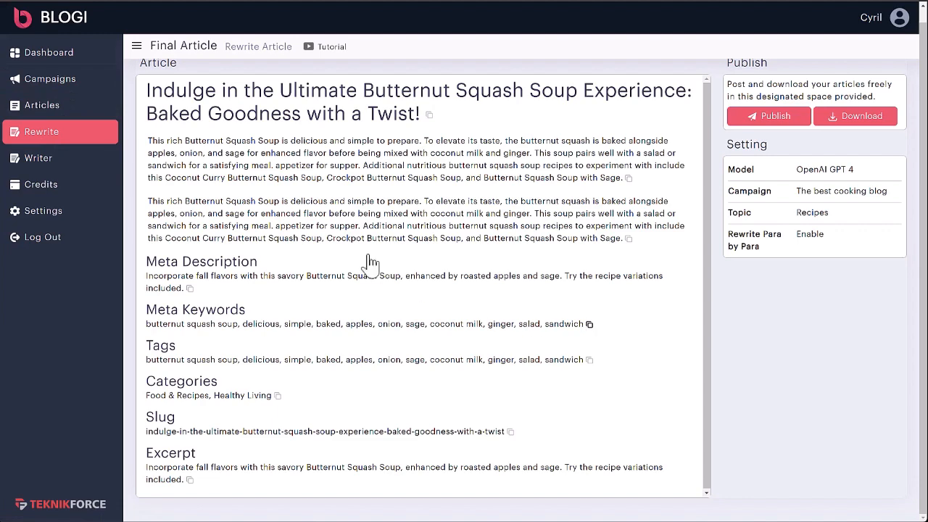
pyautogui.click(40, 163)
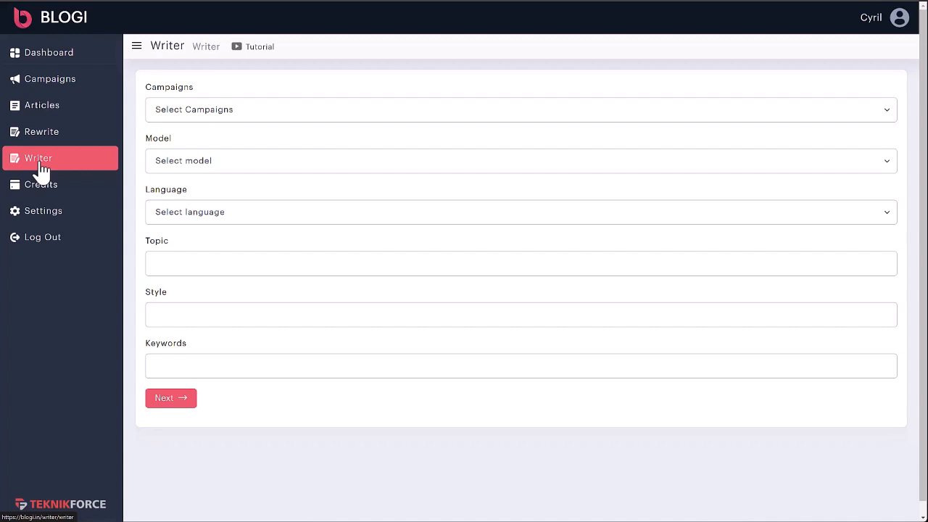
# Step: Choose The best cooking blog campaign and the OpenAI GPT-3.5 model
pyautogui.click(181, 115)
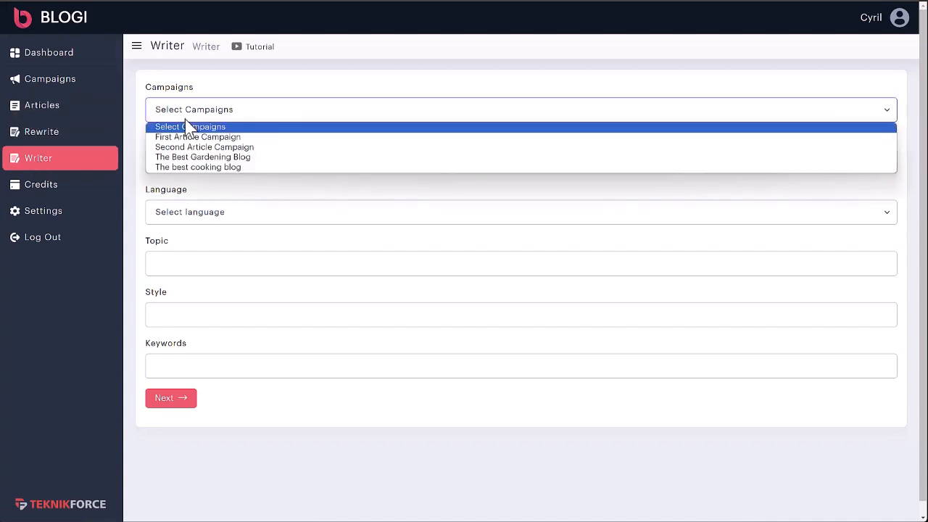
pyautogui.click(200, 167)
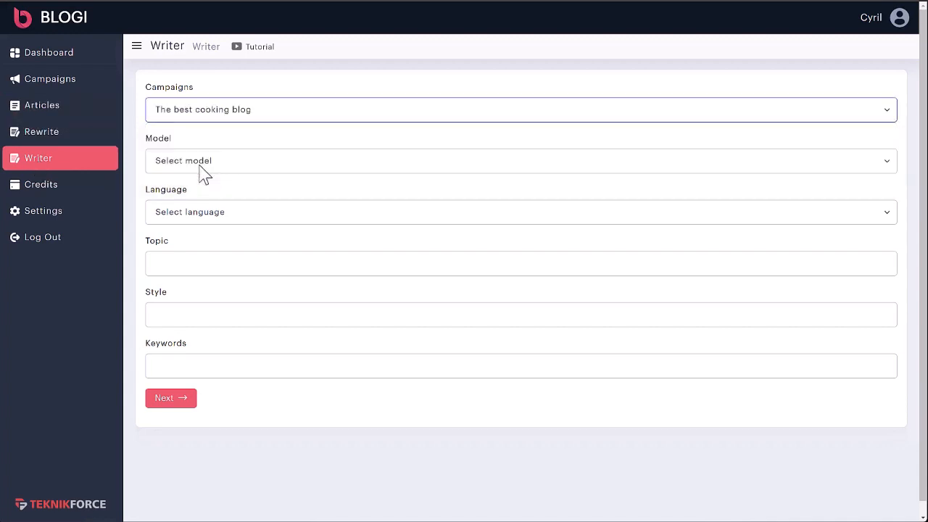
pyautogui.click(201, 169)
pyautogui.click(206, 188)
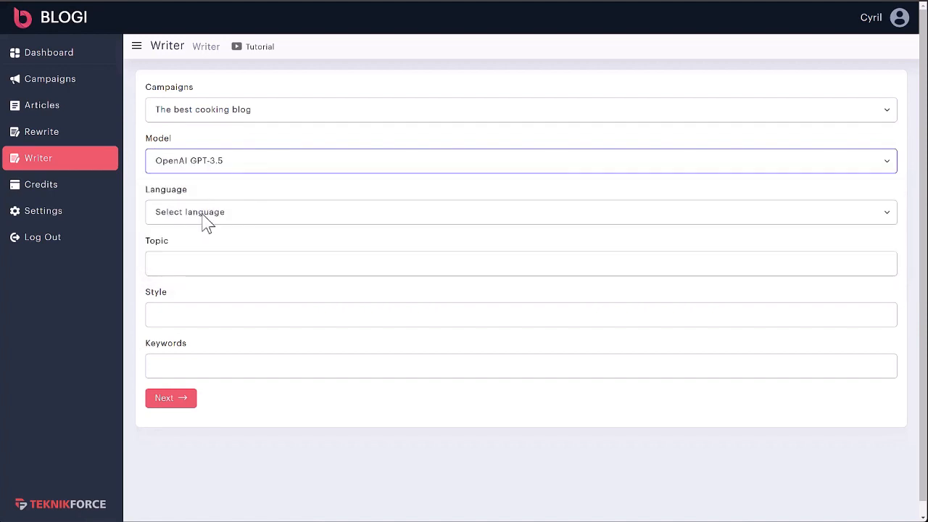
pyautogui.click(207, 220)
pyautogui.click(205, 249)
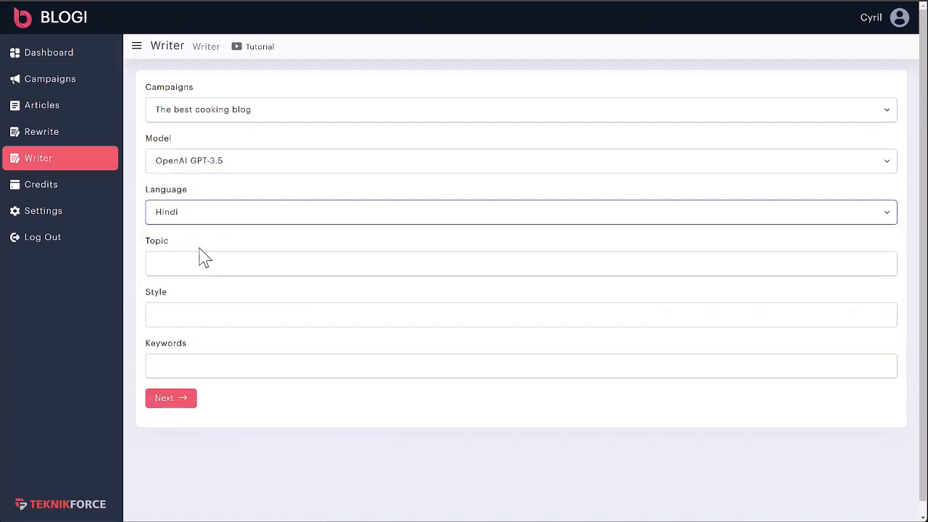
# Step: Enter topic 'making shahi paneer', funny style, English language and keywords 'shahi paneer delicious', then generate
pyautogui.click(219, 268)
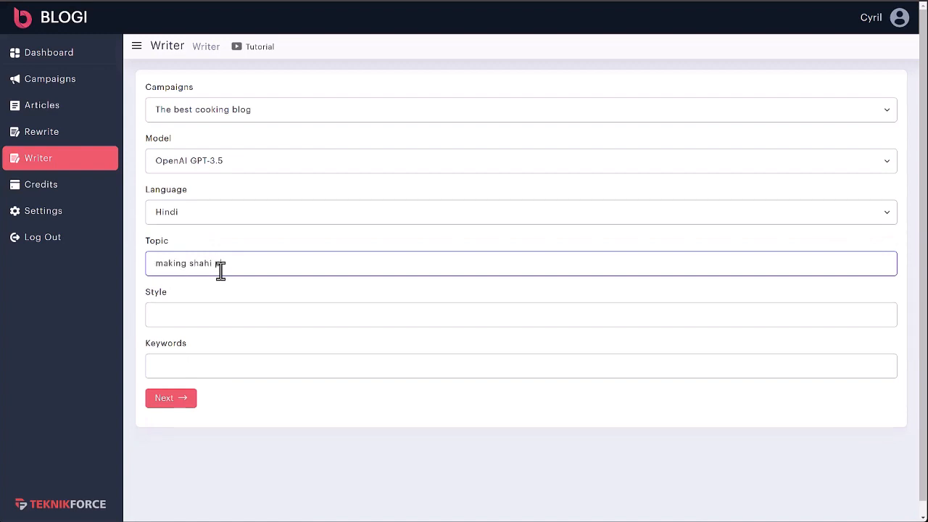
pyautogui.write('making shahi paneer')
pyautogui.click(218, 317)
pyautogui.write('funny')
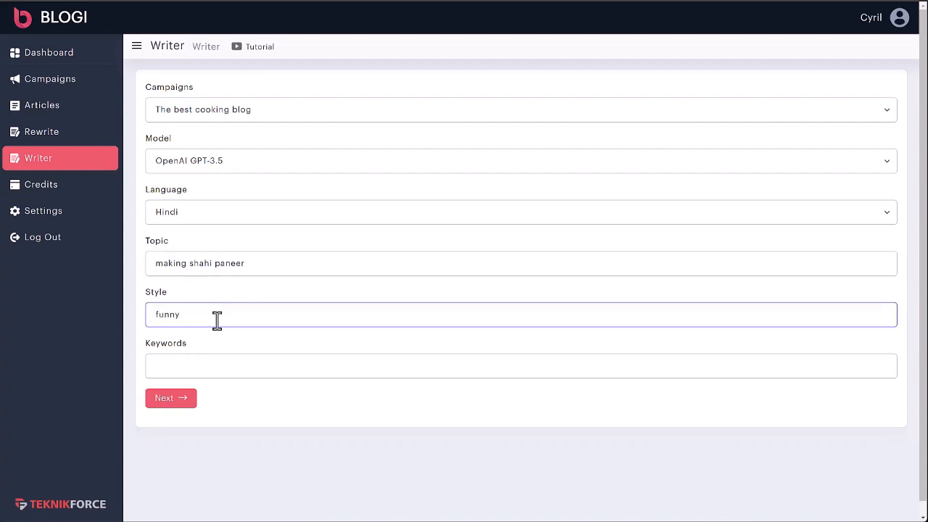
pyautogui.click(195, 220)
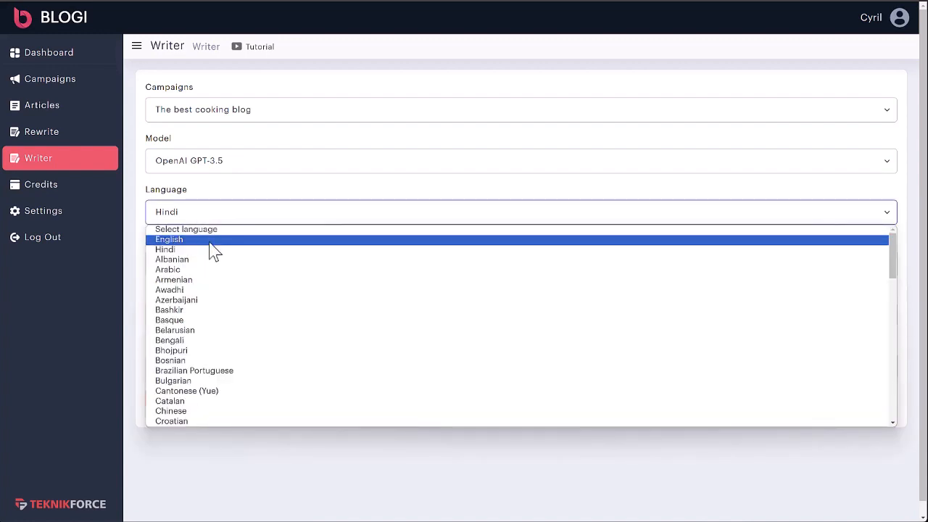
pyautogui.click(209, 239)
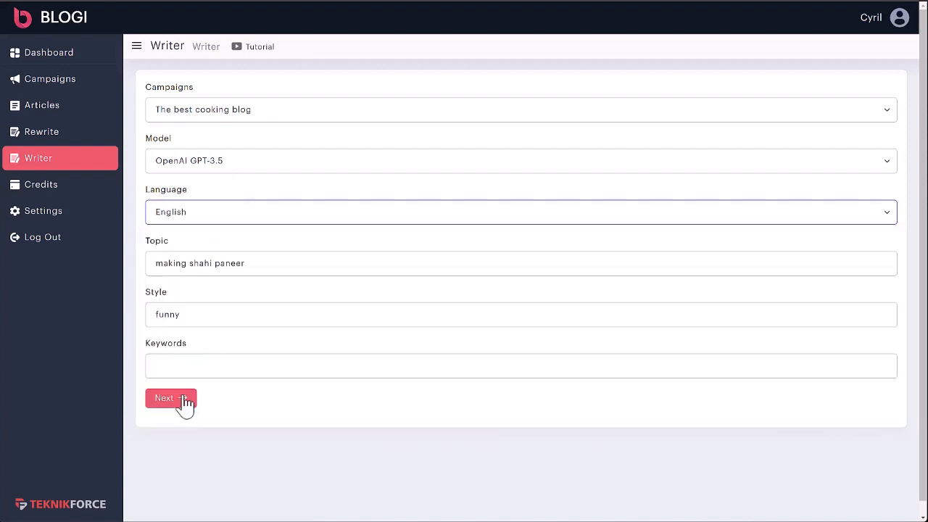
pyautogui.click(192, 367)
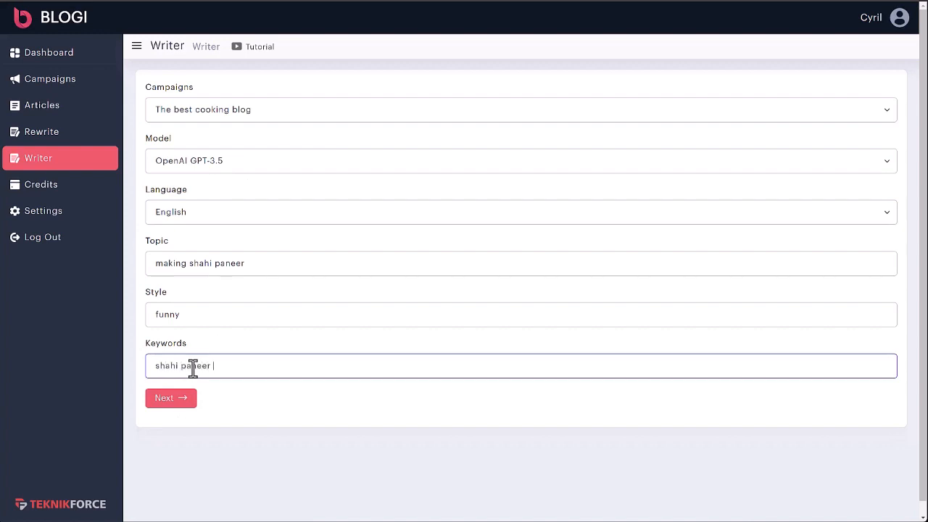
pyautogui.click(182, 404)
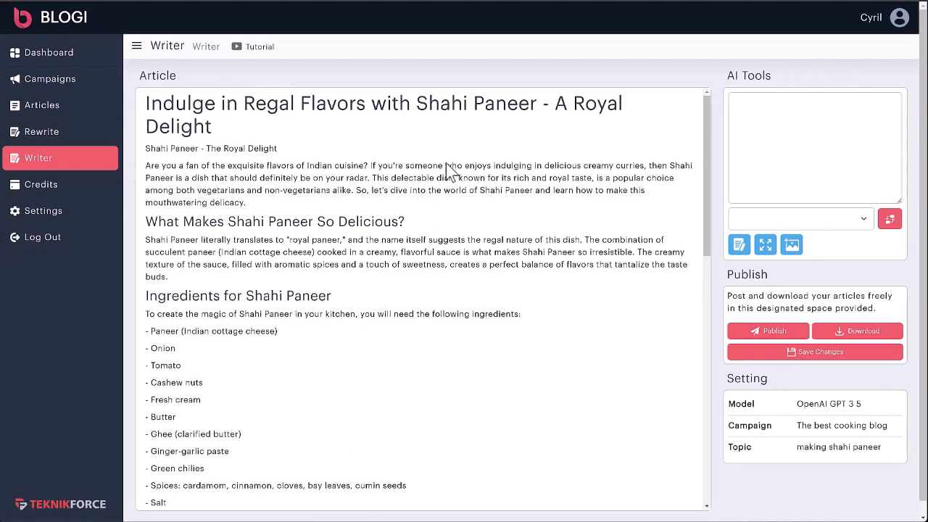
# Step: Review the generated Shahi Paneer article and load its opening paragraph into the AI tools
pyautogui.scroll(-3, 383, 313)
pyautogui.scroll(-5, 363, 278)
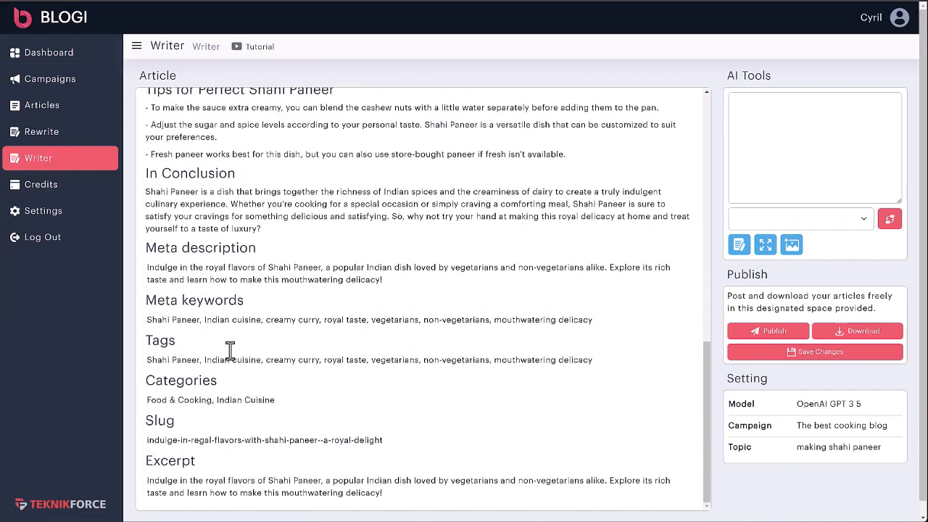
pyautogui.scroll(10, 232, 406)
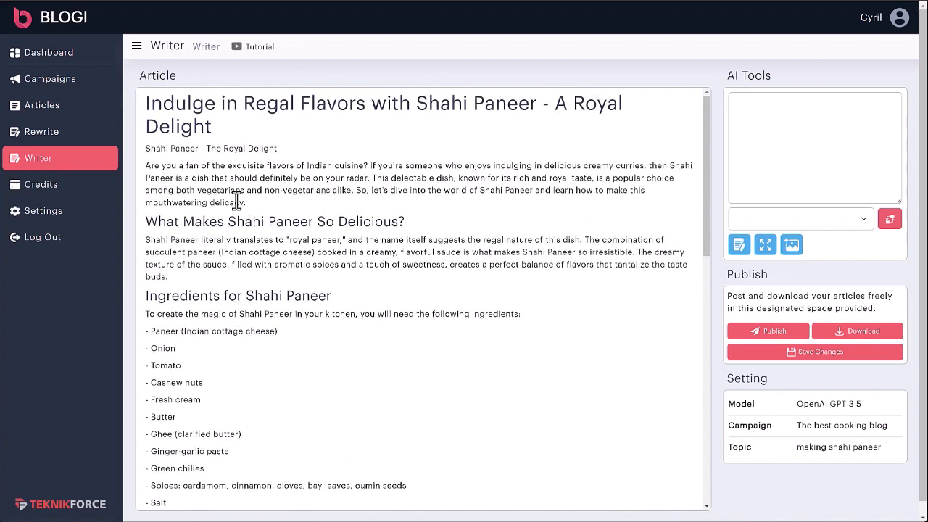
pyautogui.click(224, 190)
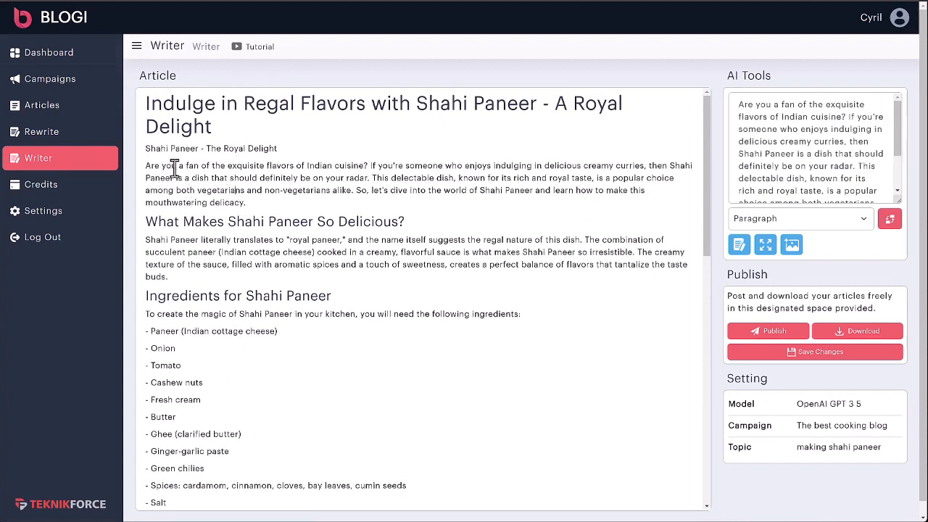
# Step: Reword the intro paragraph with AI and select the original intro for replacement
pyautogui.click(176, 166)
pyautogui.scroll(-2, 896, 119)
pyautogui.scroll(2, 892, 116)
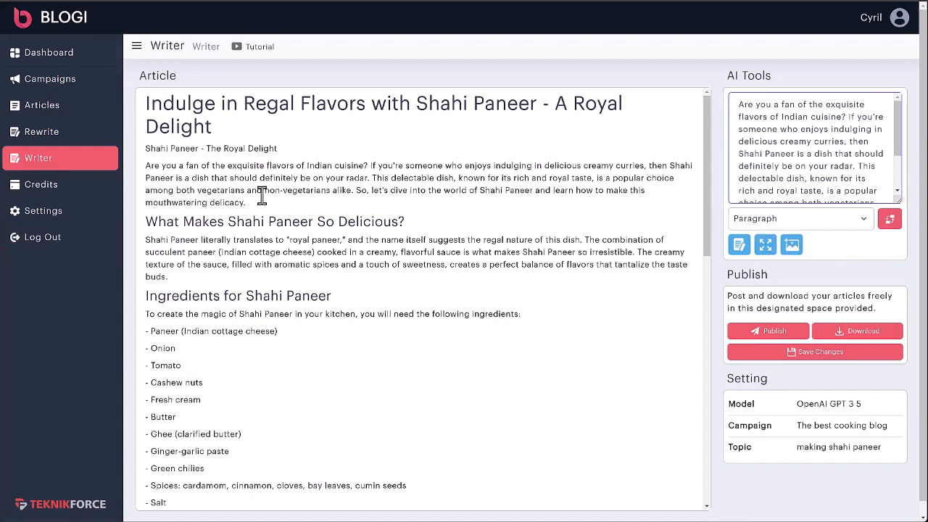
pyautogui.moveTo(776, 106); pyautogui.dragTo(823, 213)
pyautogui.click(815, 183)
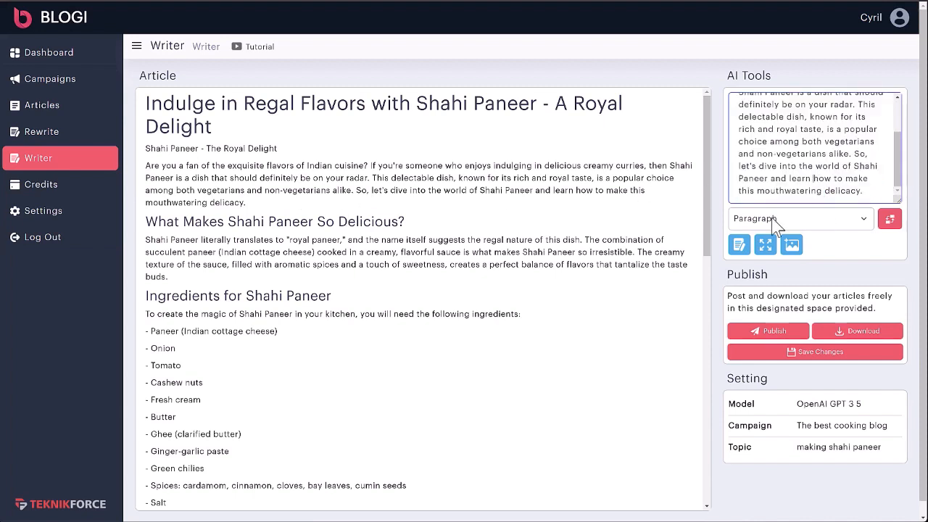
pyautogui.scroll(5, 770, 191)
pyautogui.click(200, 176)
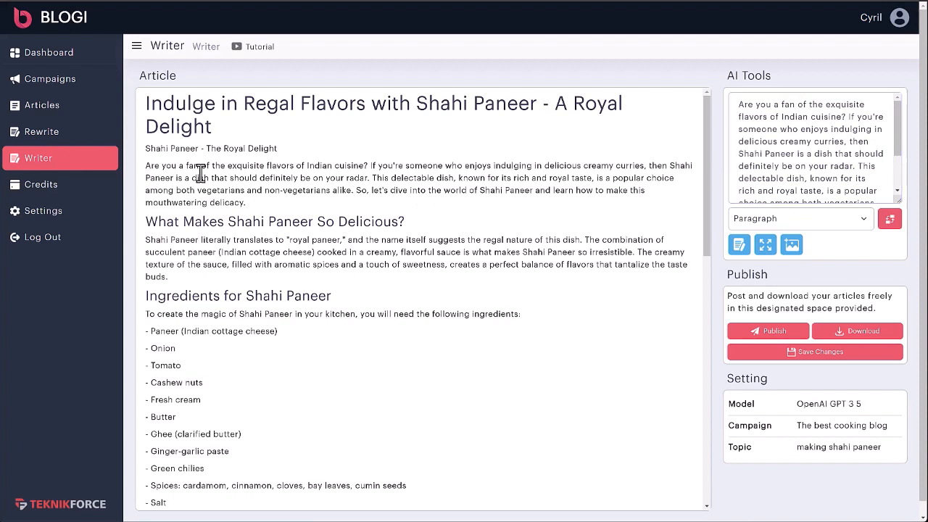
pyautogui.click(742, 249)
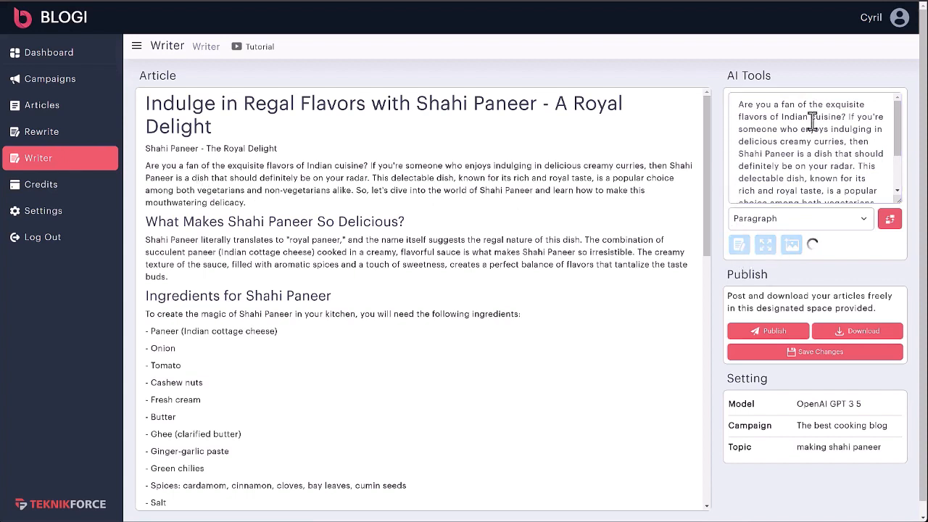
pyautogui.click(789, 140)
pyautogui.hotkey('ctrl', 'a')
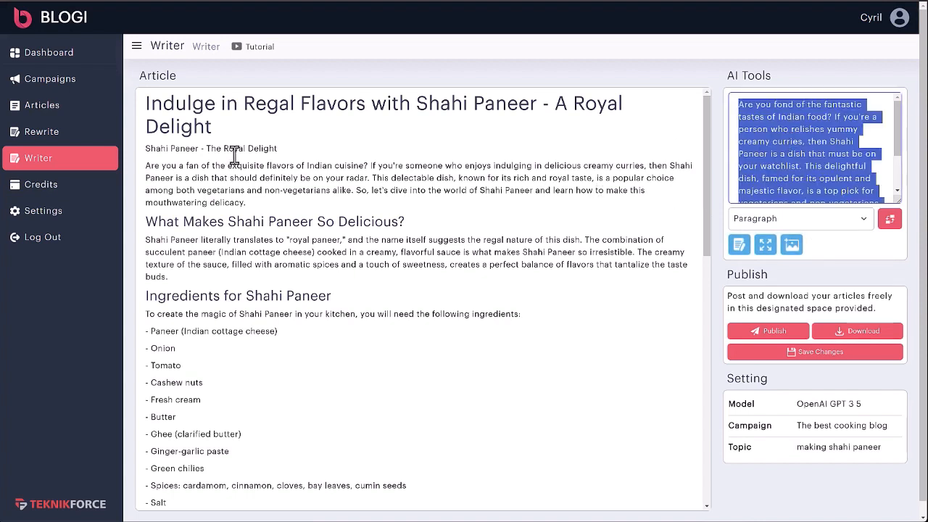
pyautogui.click(253, 182)
pyautogui.click(254, 183)
pyautogui.moveTo(245, 203); pyautogui.dragTo(136, 172)
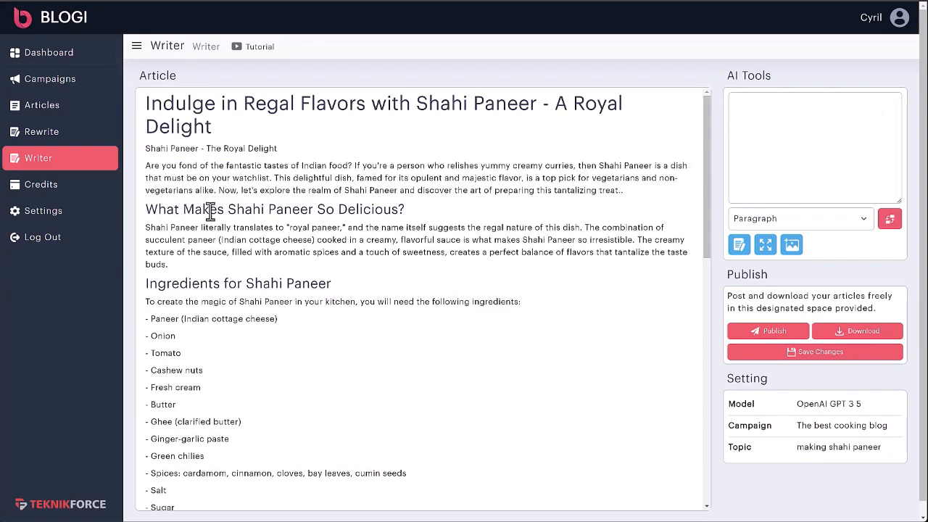
# Step: Replace the 'What Makes Shahi Paneer So Delicious?' paragraph with its AI rewrite, removing the extra period
pyautogui.scroll(-3, 210, 221)
pyautogui.click(276, 158)
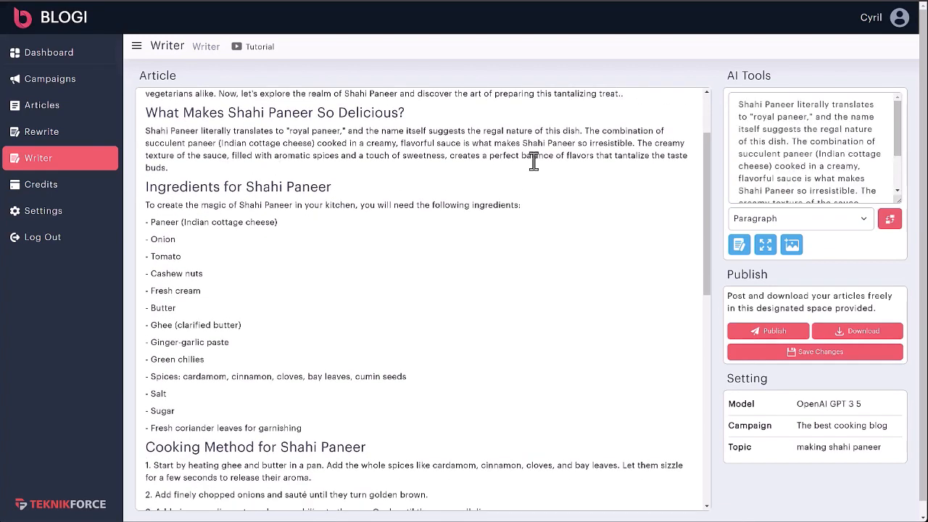
pyautogui.click(745, 248)
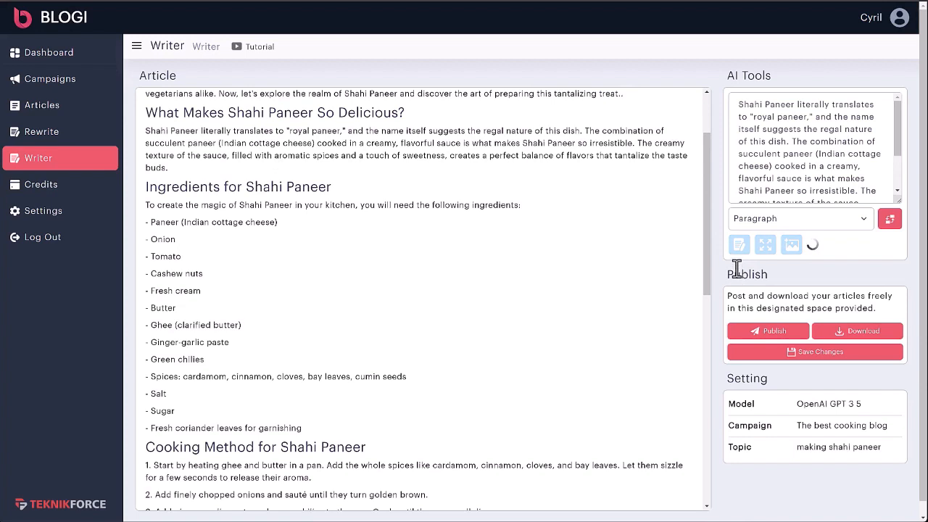
pyautogui.tripleClick(780, 178)
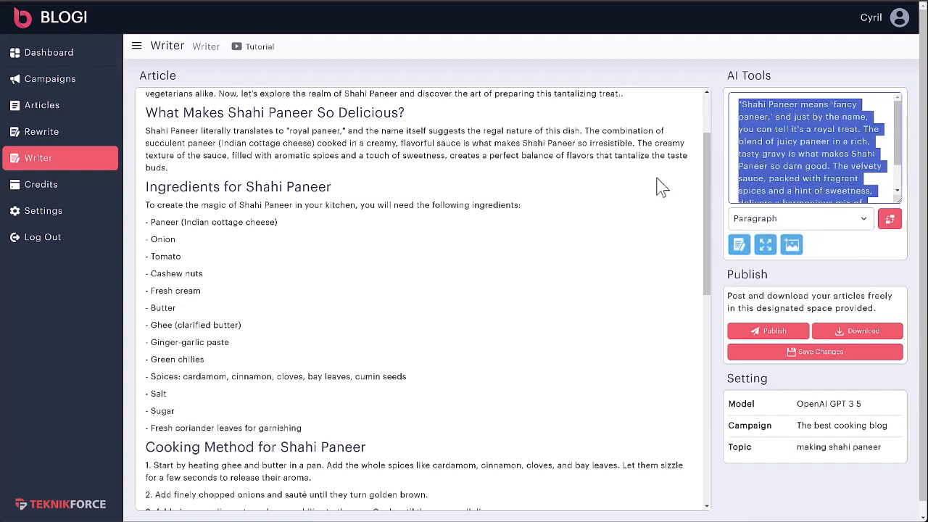
pyautogui.moveTo(168, 168); pyautogui.dragTo(135, 144)
pyautogui.write('"Shahi Paneer means \'fancy paneer,\' and just by the name, you can tell it\'s a royal treat. The blend of juicy paneer in a rich, tasty gravy is what makes Shahi Paneer so darn good. The velvety sauce, packed with fragrant spices and a hint of sweetness, delivers a harmonious mix of flavors that will have you hooked."')
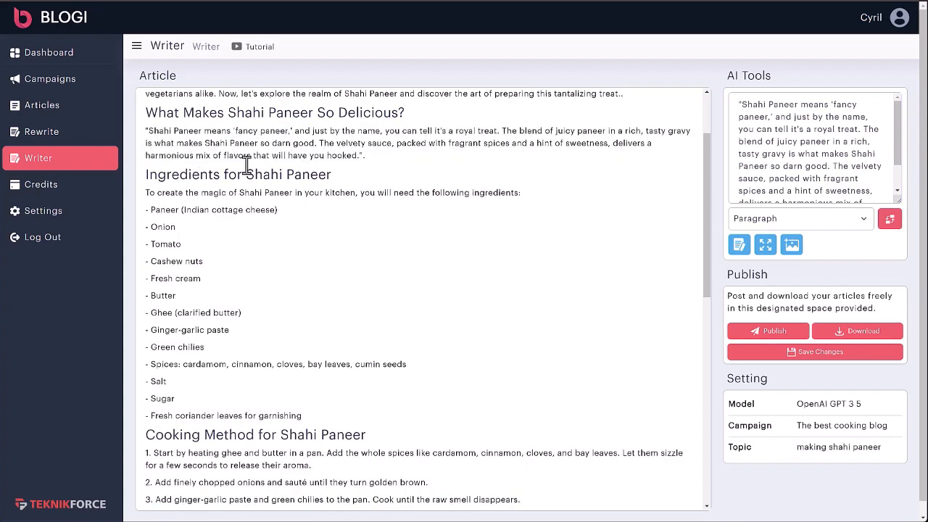
pyautogui.press('BackSpace')
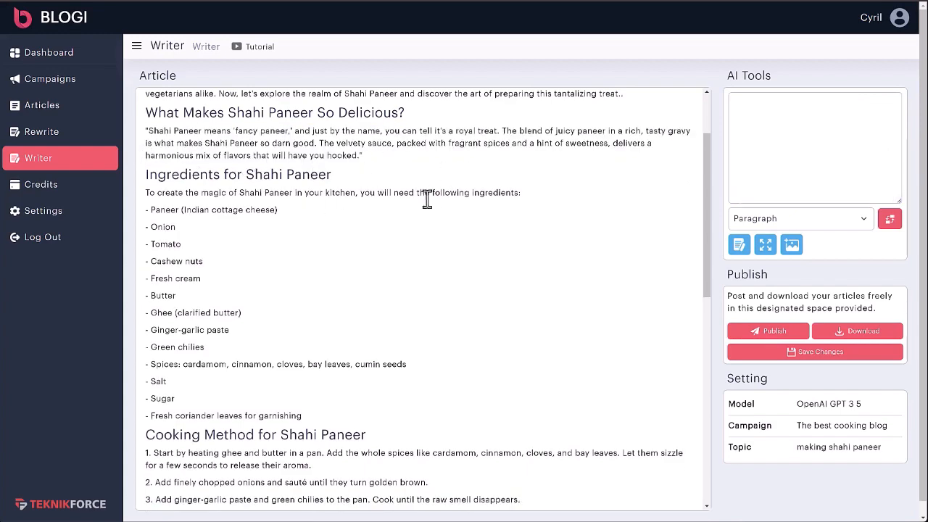
# Step: Remove the stray period after 'treat' in the intro and add a blank line below it
pyautogui.scroll(3, 428, 200)
pyautogui.click(642, 193)
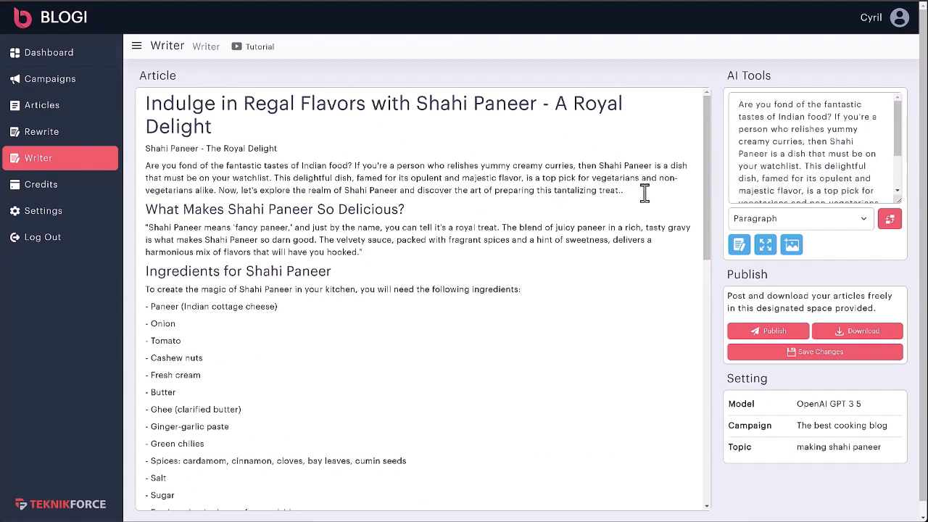
pyautogui.press('BackSpace')
pyautogui.press('Return')
pyautogui.press('Return')
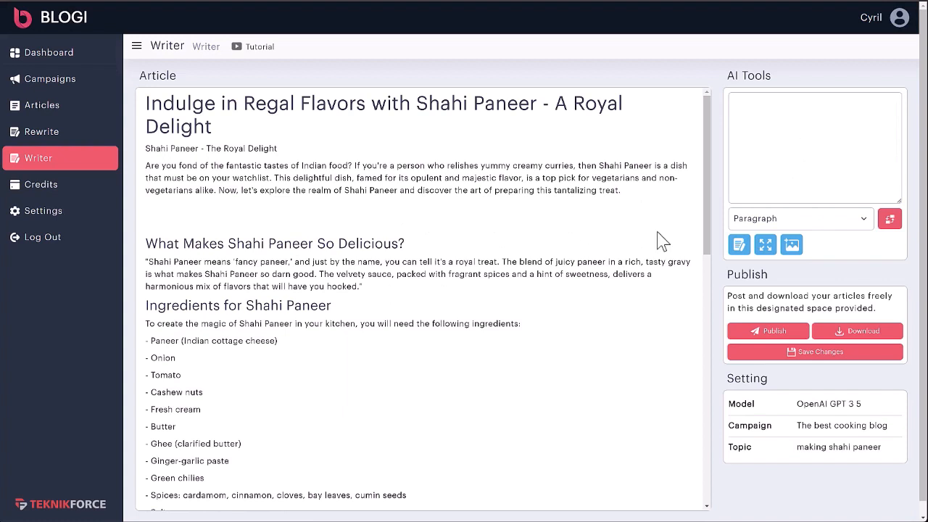
# Step: Generate an AI image of delicious shahi paneer and insert it below the intro paragraph
pyautogui.click(782, 158)
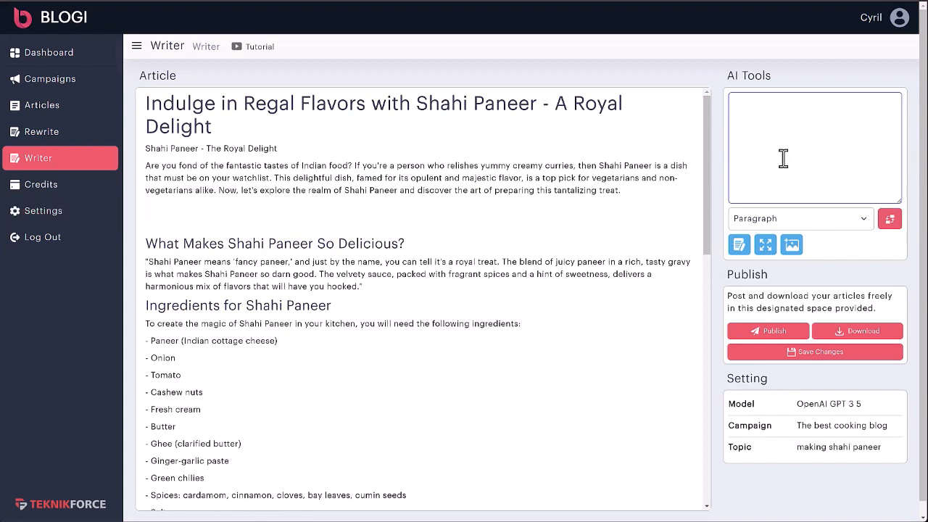
pyautogui.click(794, 216)
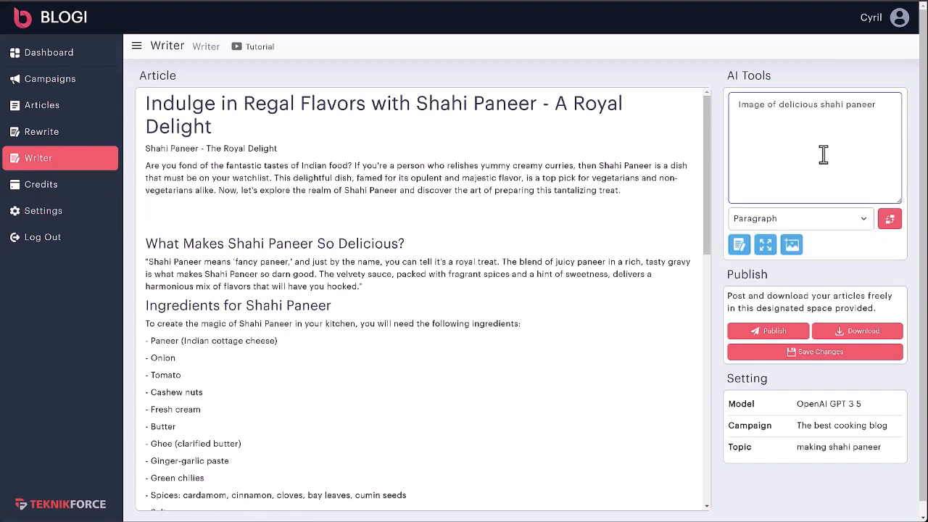
pyautogui.click(791, 246)
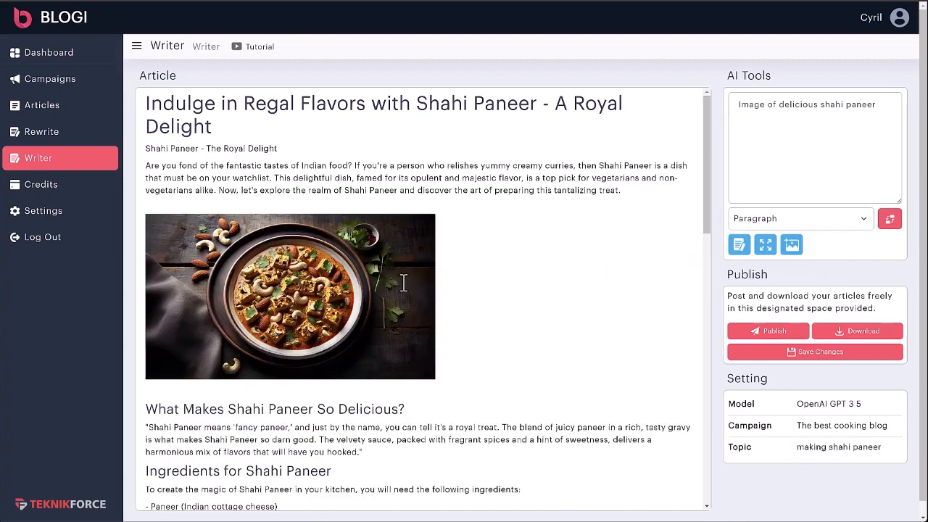
pyautogui.scroll(-2, 223, 274)
pyautogui.scroll(2, 223, 274)
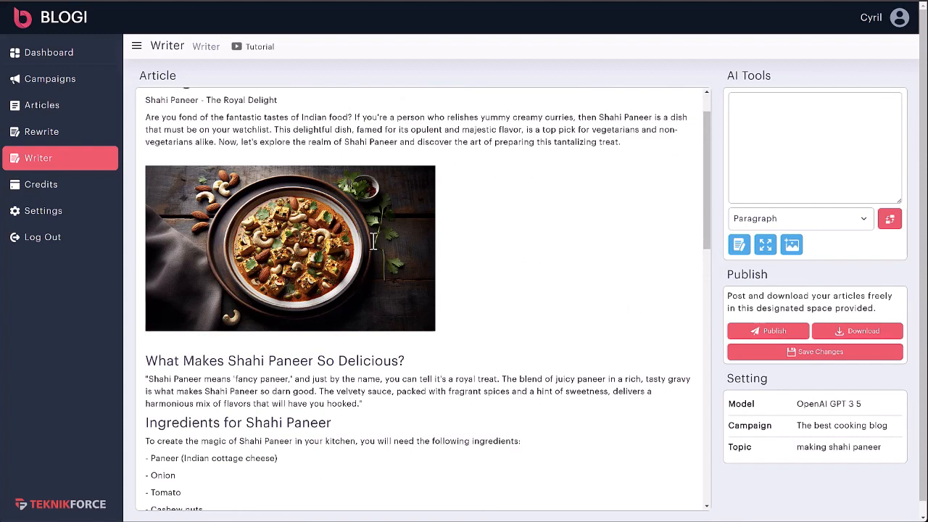
pyautogui.scroll(-3, 288, 279)
pyautogui.scroll(-1, 288, 274)
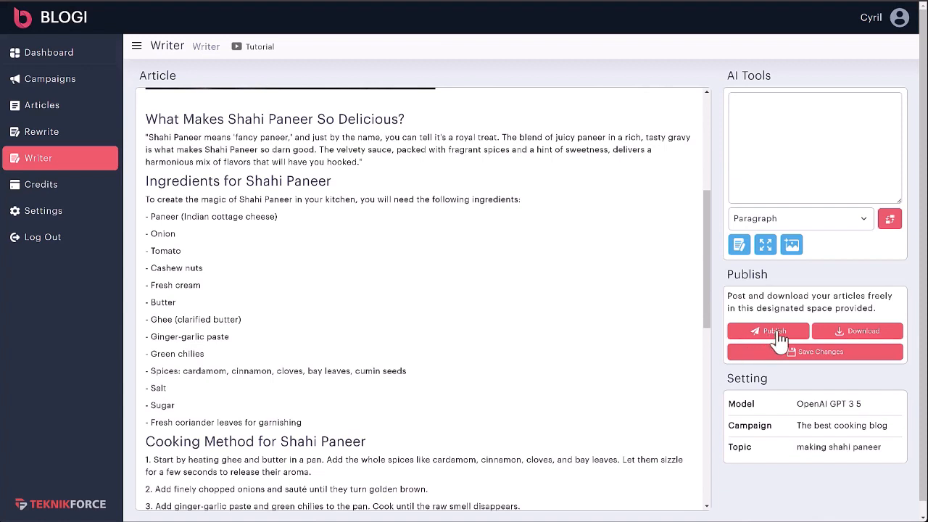
# Step: Save the changes to the shahi paneer article
pyautogui.click(830, 354)
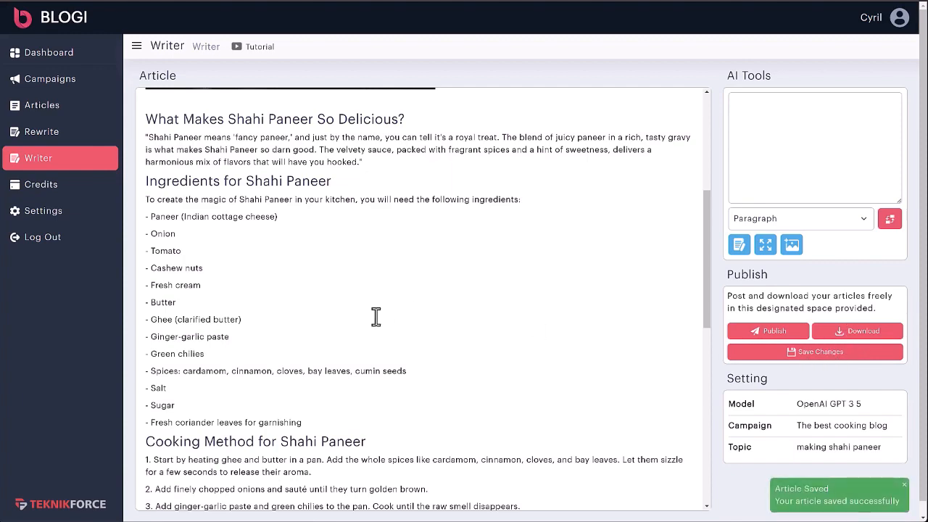
pyautogui.scroll(4, 375, 317)
pyautogui.scroll(-1, 347, 246)
pyautogui.click(372, 280)
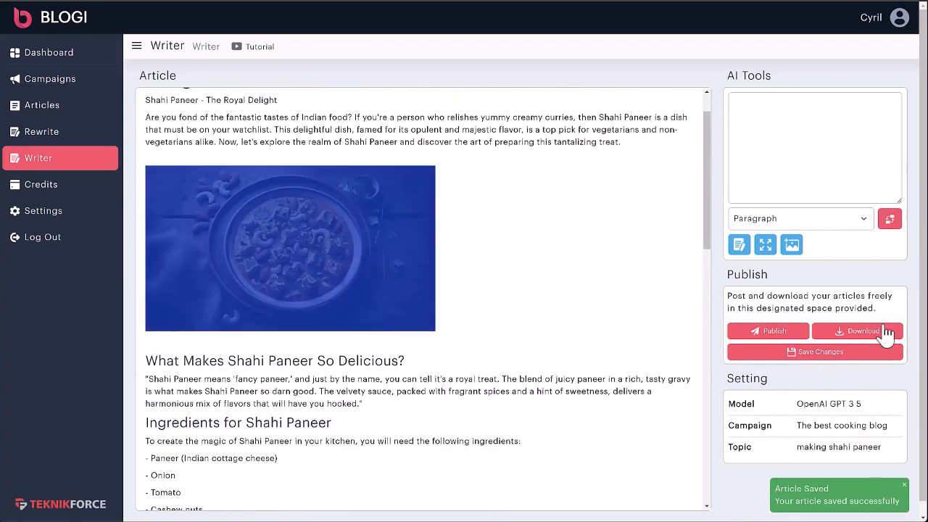
# Step: Start a zip download and cancel it, then publish the article to WordPress
pyautogui.click(881, 338)
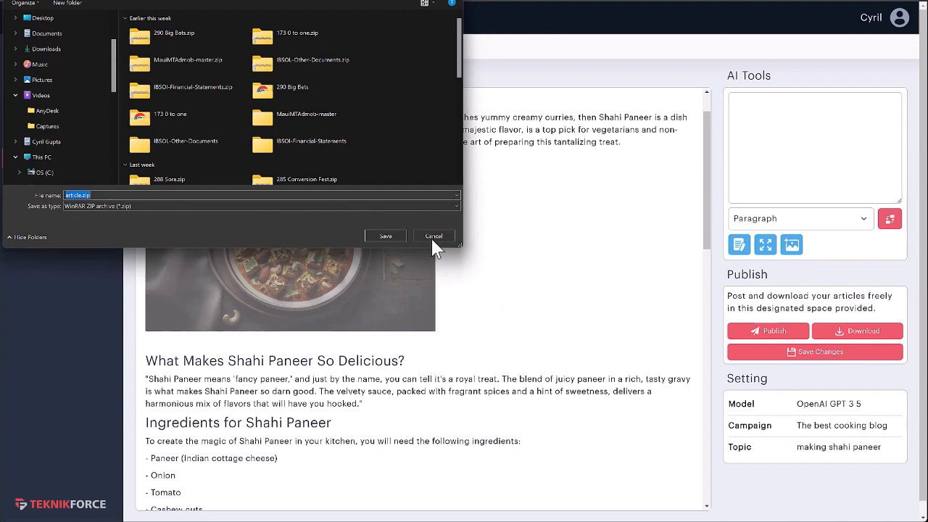
pyautogui.click(435, 239)
pyautogui.click(317, 379)
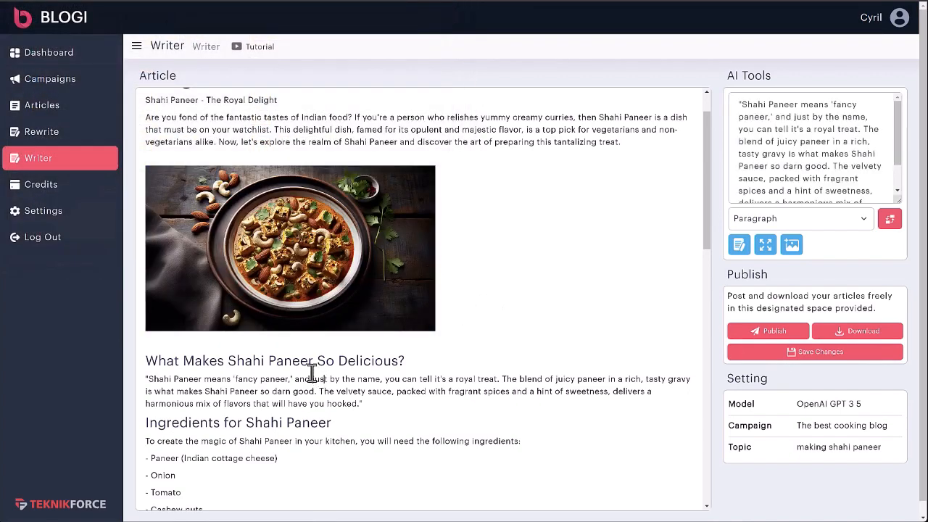
pyautogui.click(786, 334)
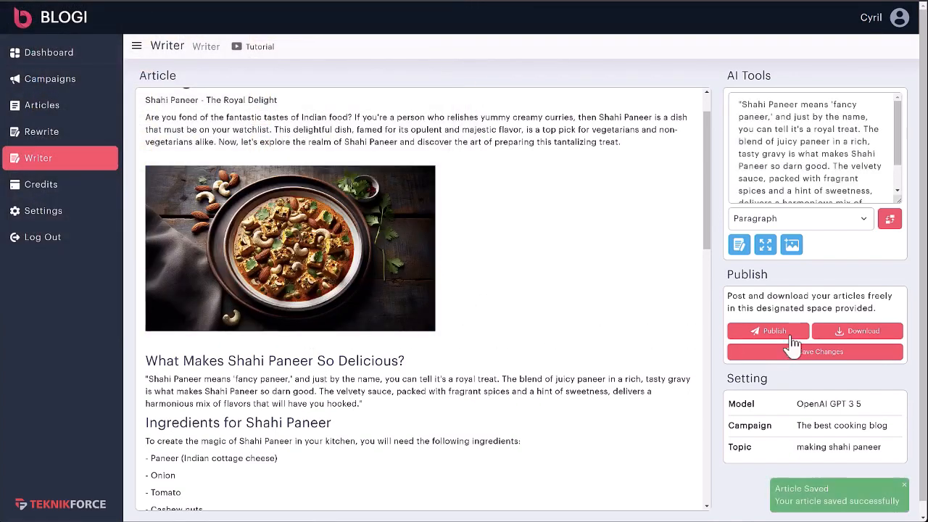
# Step: Scroll through the live Shahi Paneer WordPress post to review its text and dish image
pyautogui.scroll(-15, 268, 159)
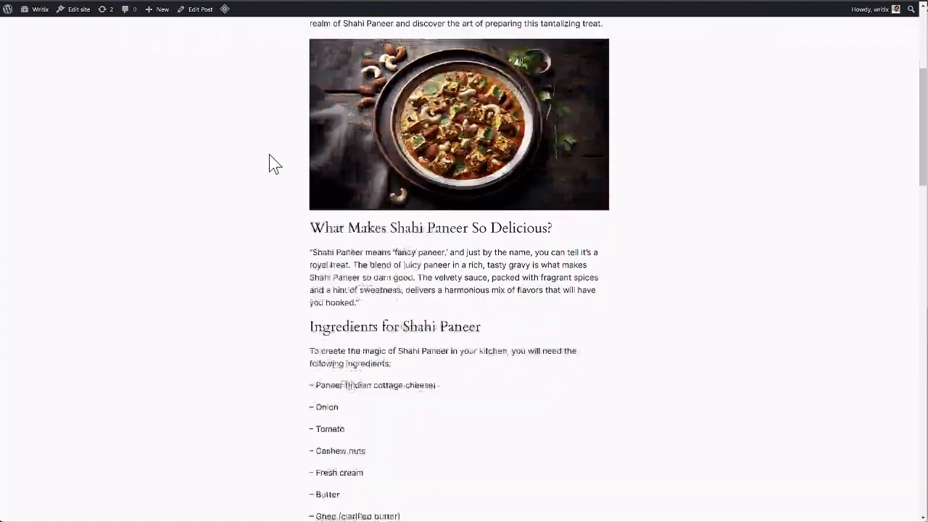
pyautogui.scroll(-2, 284, 190)
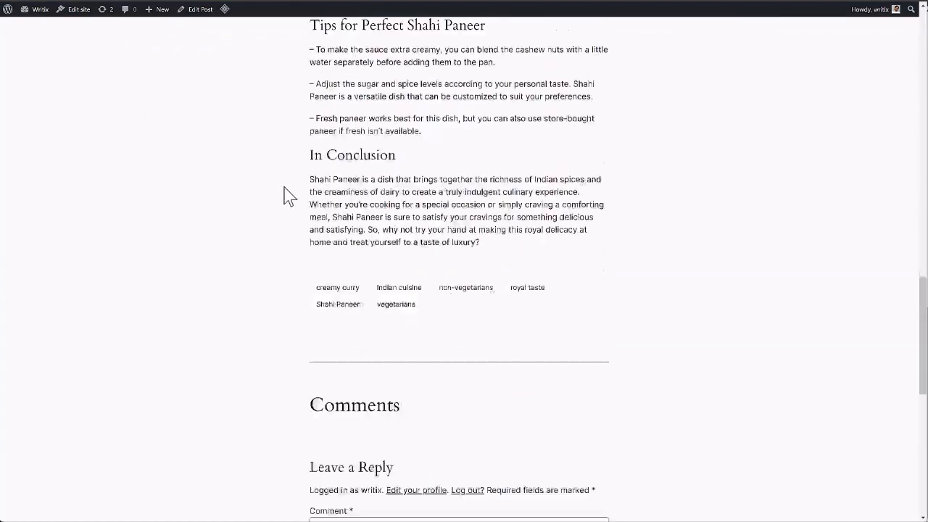
pyautogui.scroll(9, 298, 234)
pyautogui.scroll(8, 301, 234)
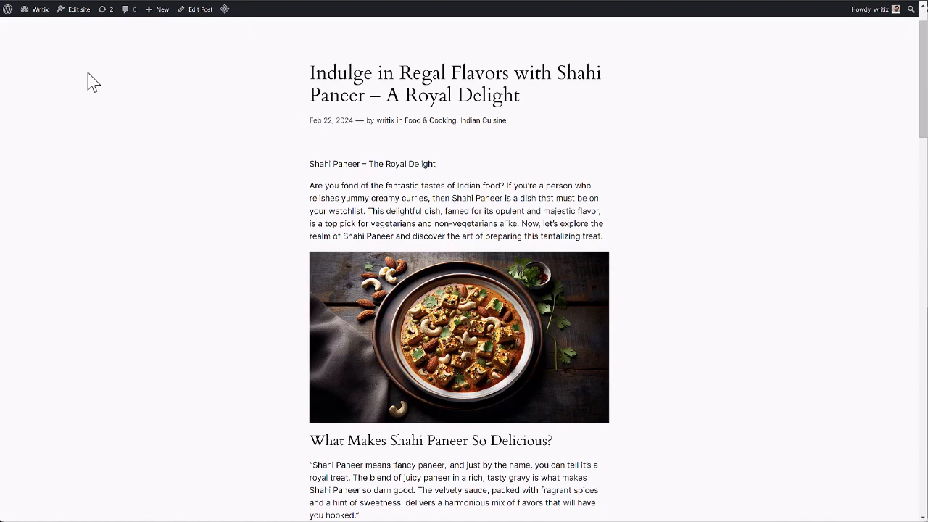
pyautogui.scroll(-10, 174, 149)
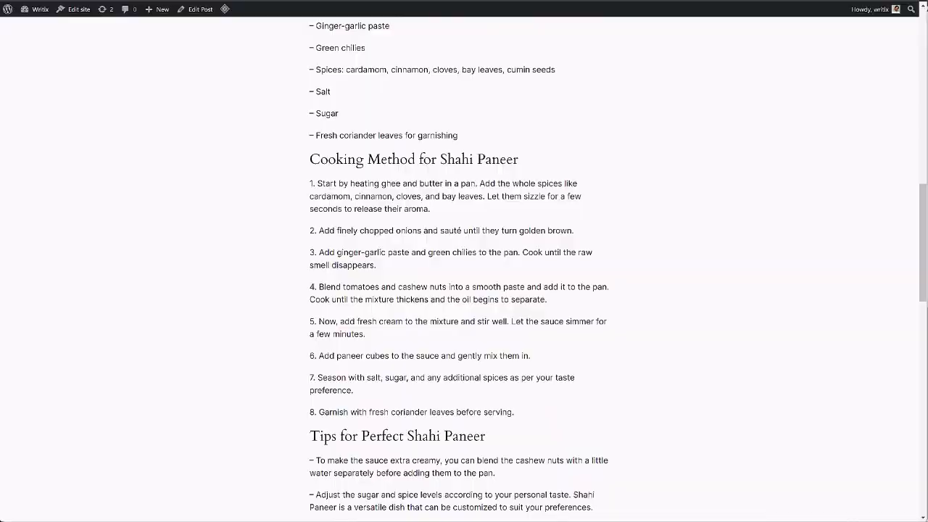